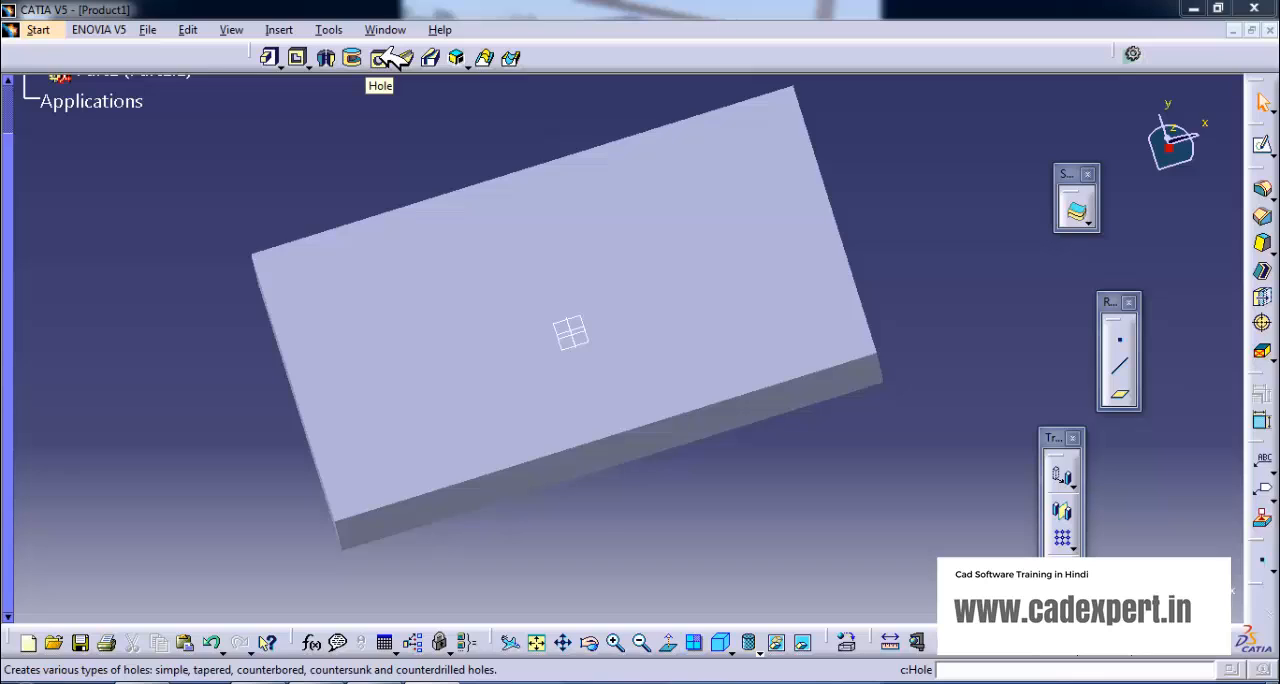
- Start a hole on the block's large top face and open its positioning sketch
left_click(381, 57)
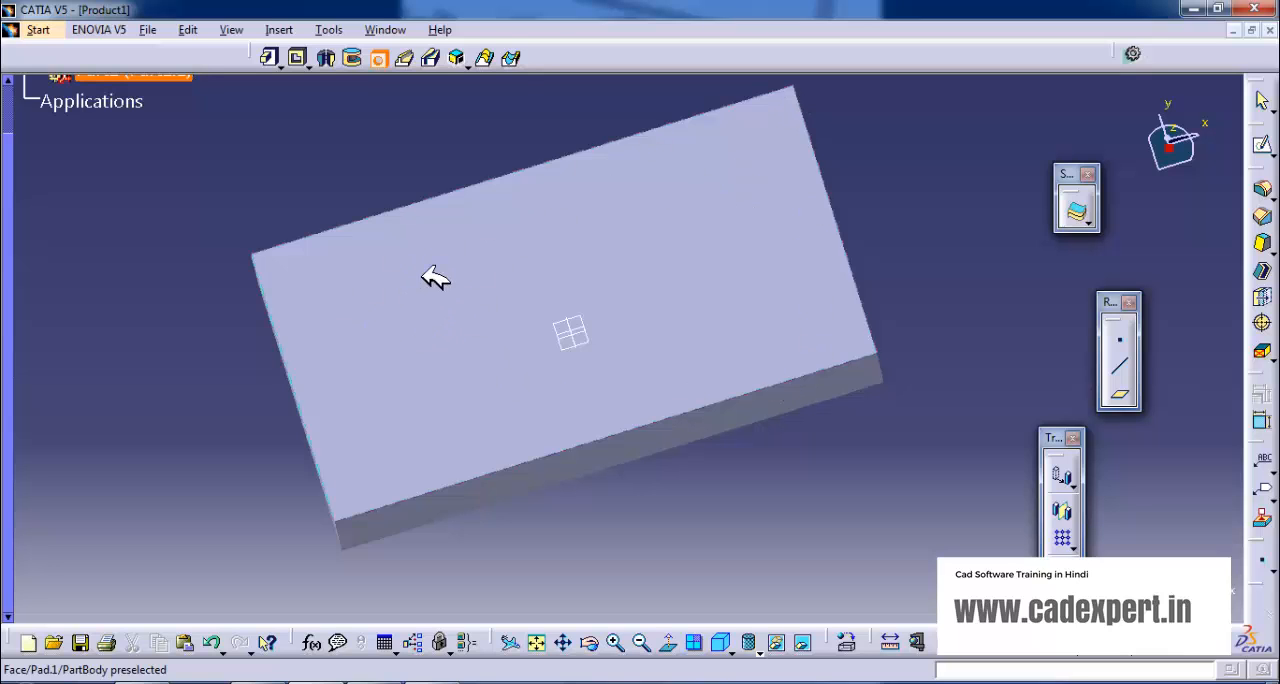
left_click(428, 328)
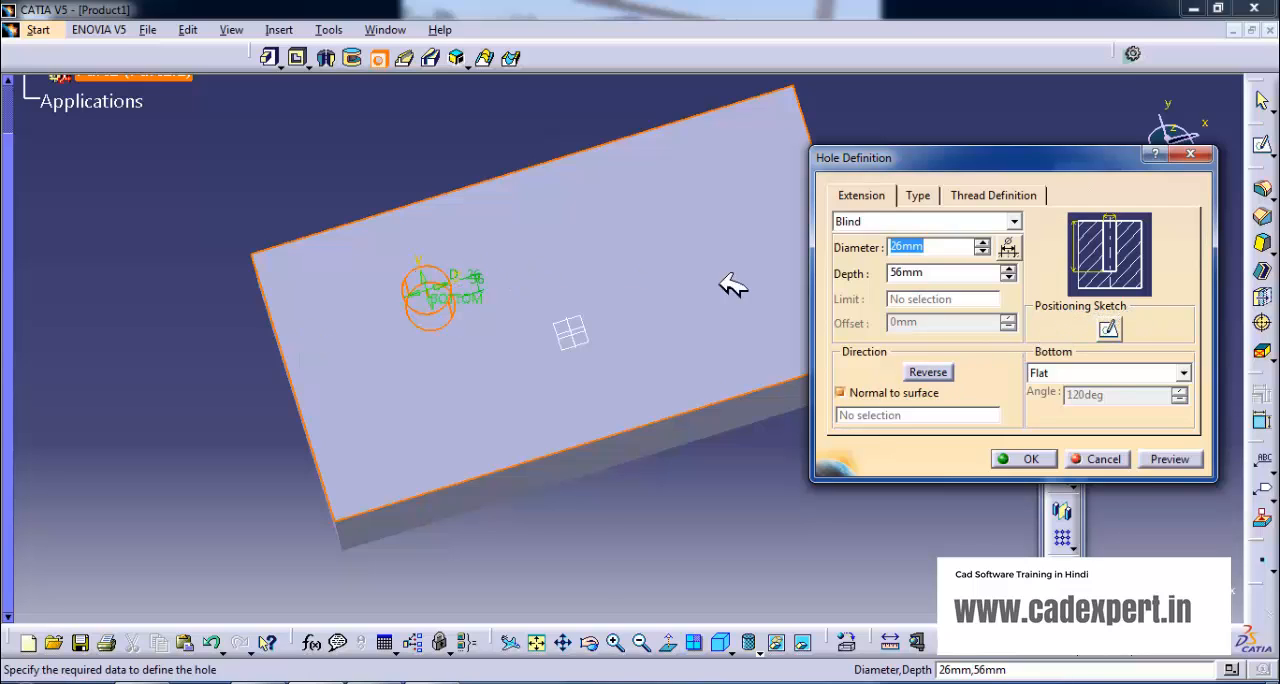
left_click(1110, 330)
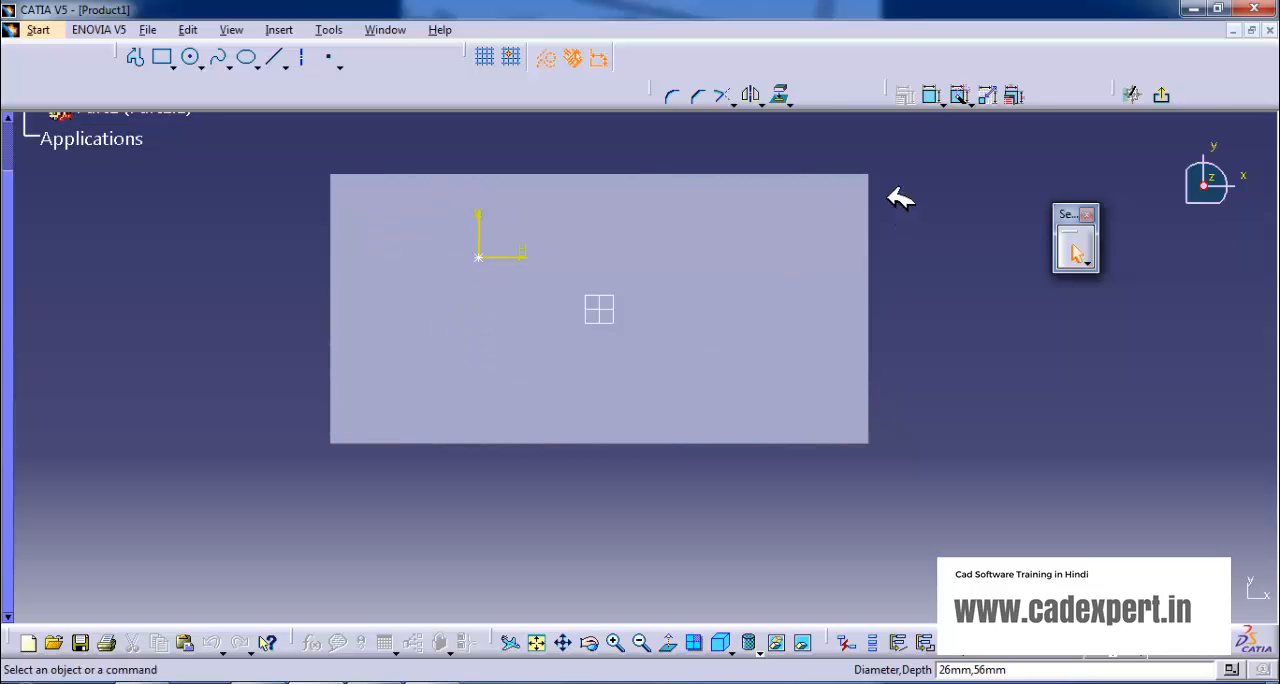
- Dimension the hole centre from the left and upper edges of the block face
left_click(936, 96)
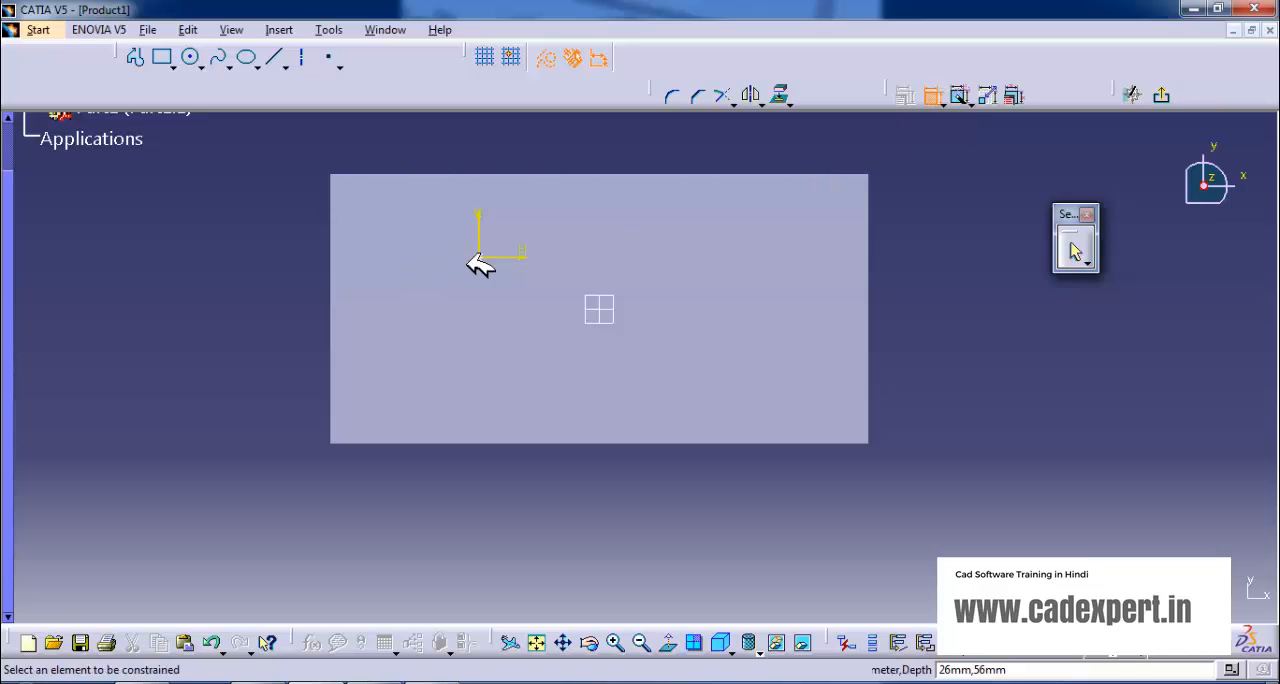
left_click(478, 258)
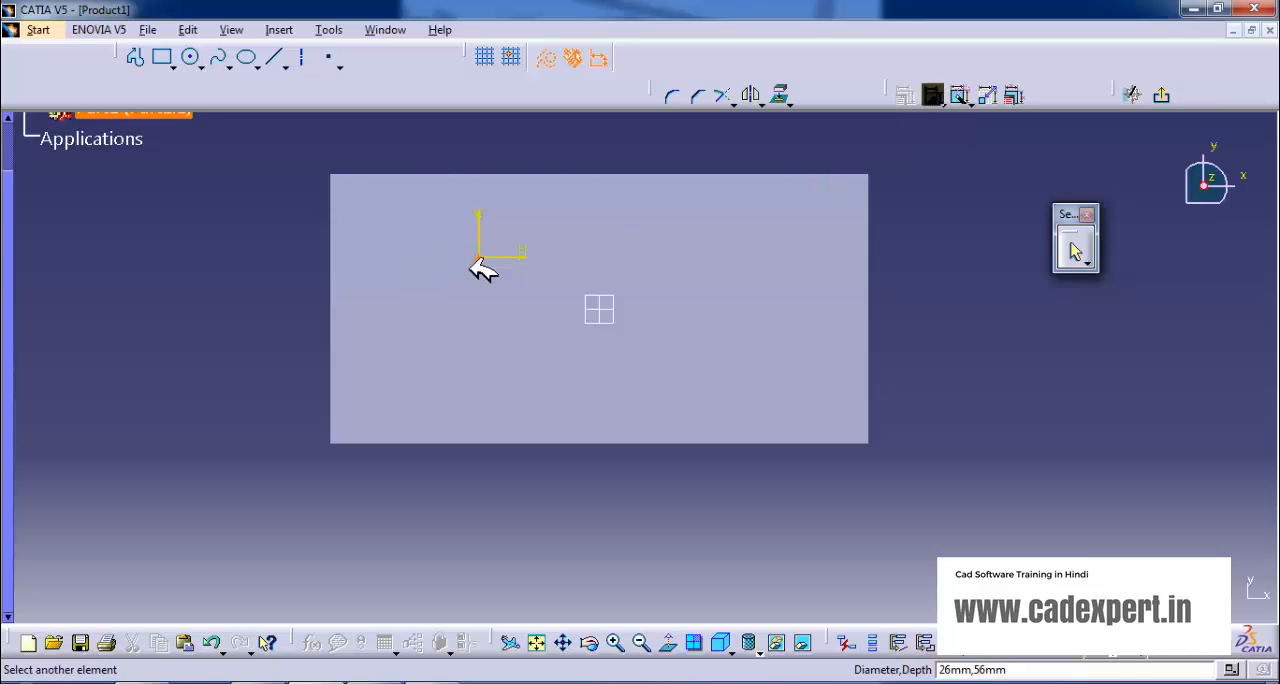
left_click(332, 247)
left_click(399, 249)
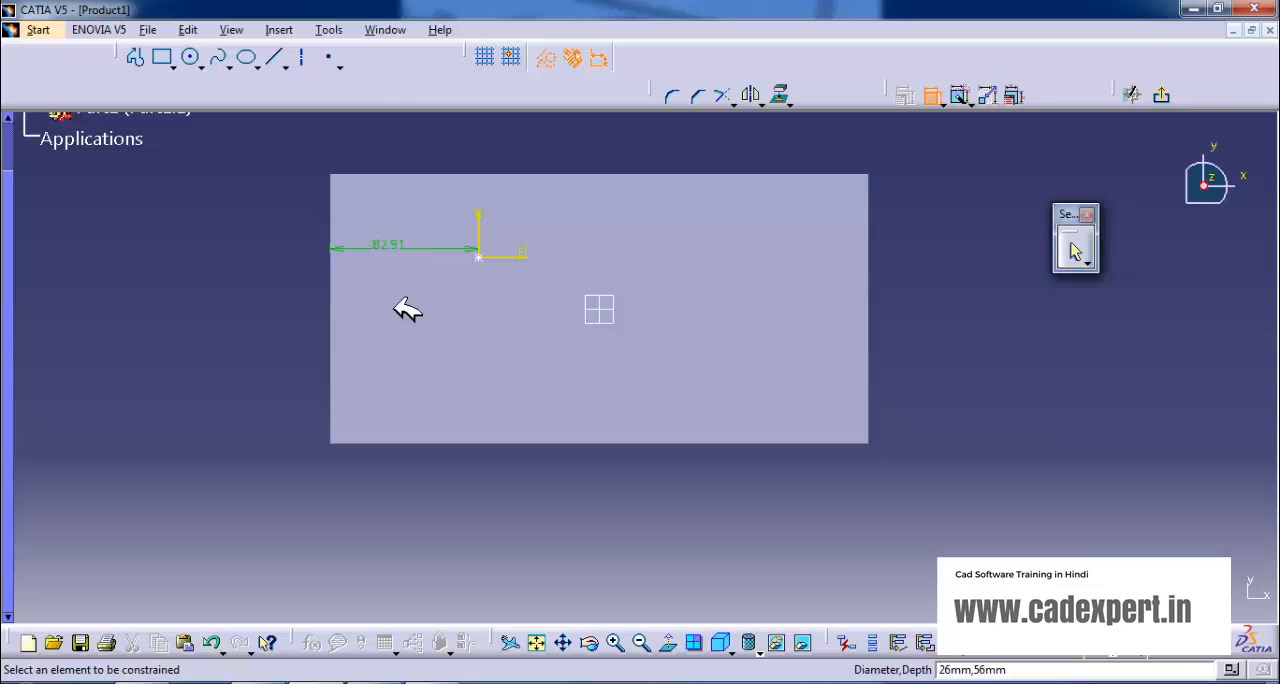
left_click(481, 251)
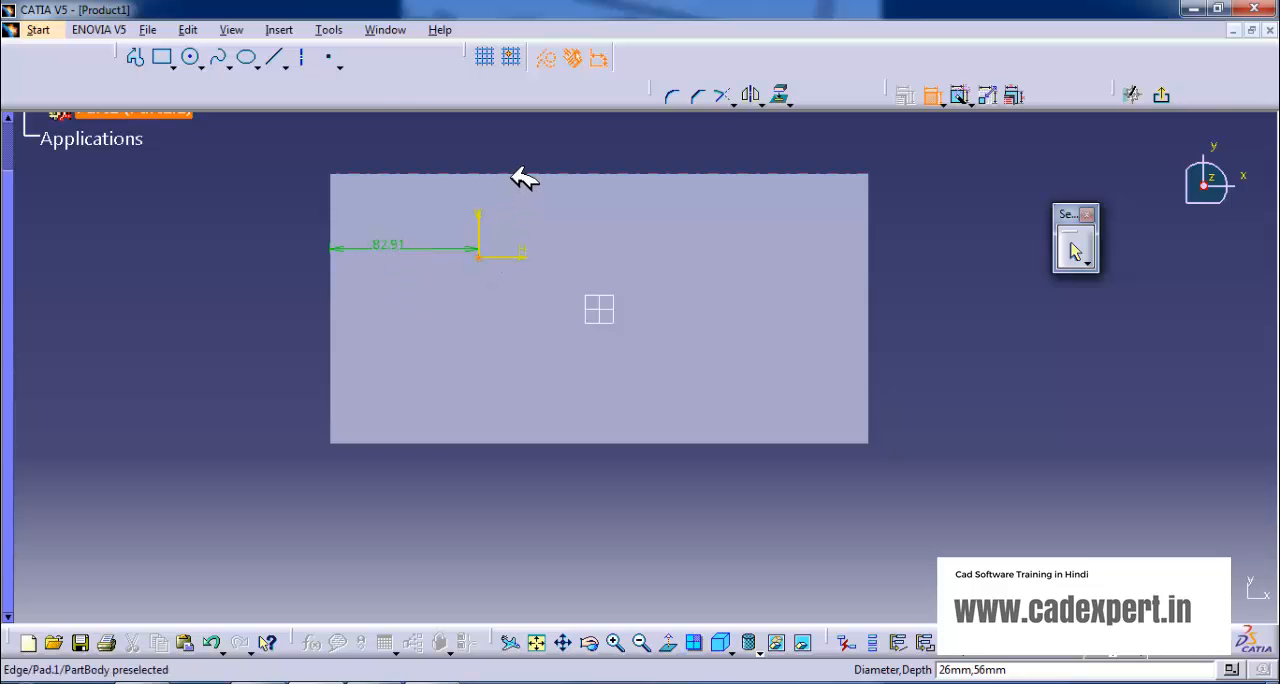
left_click(523, 176)
left_click(605, 212)
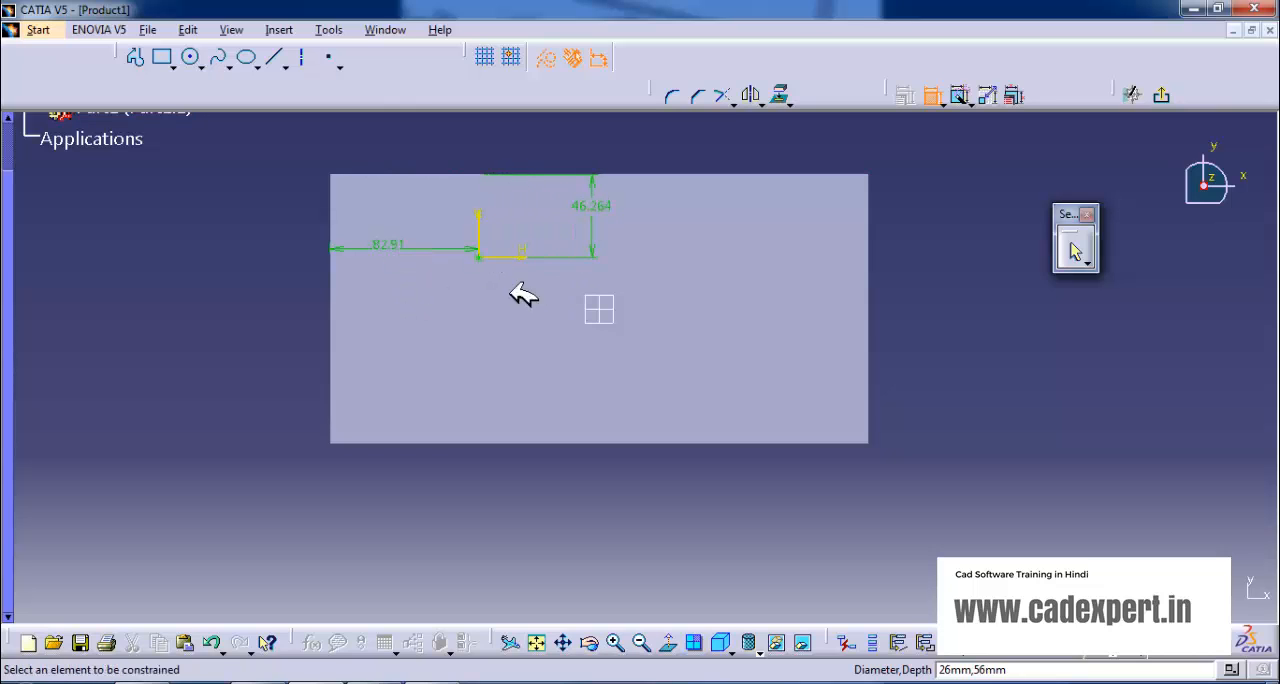
- Set the hole centre 100 mm from the left edge and 75 mm from the upper edge, and finish the positioning sketch
double_click(386, 246)
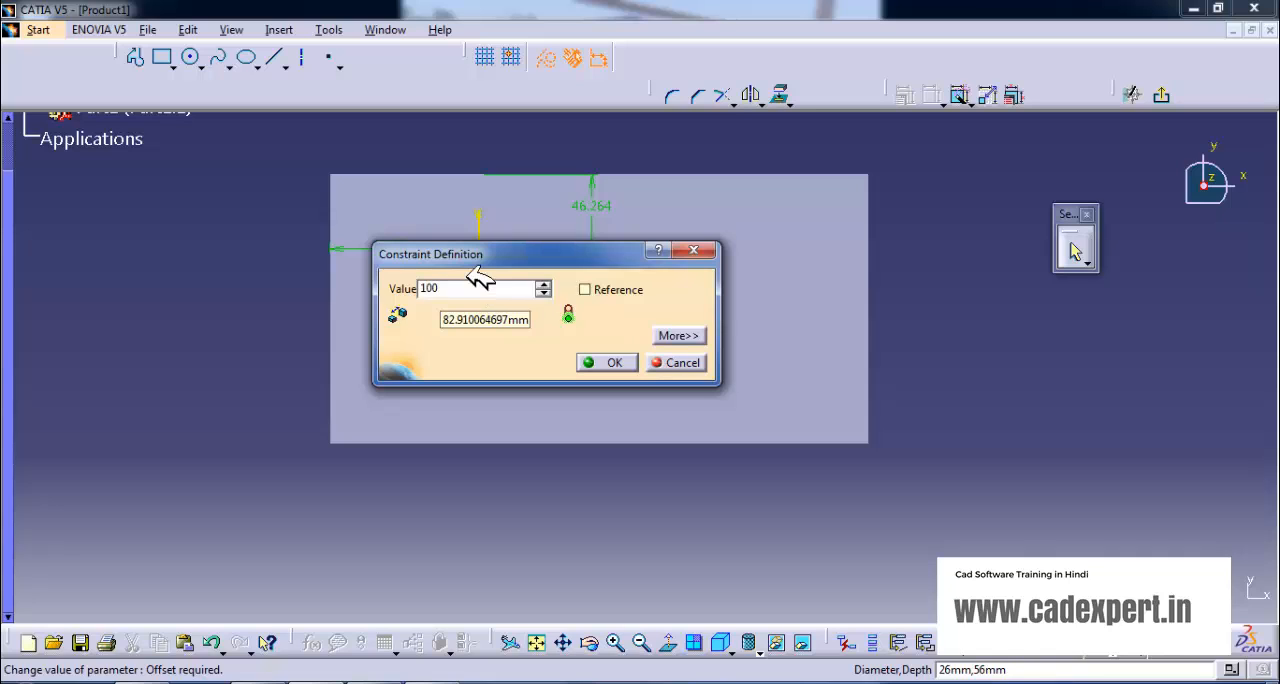
left_click(604, 362)
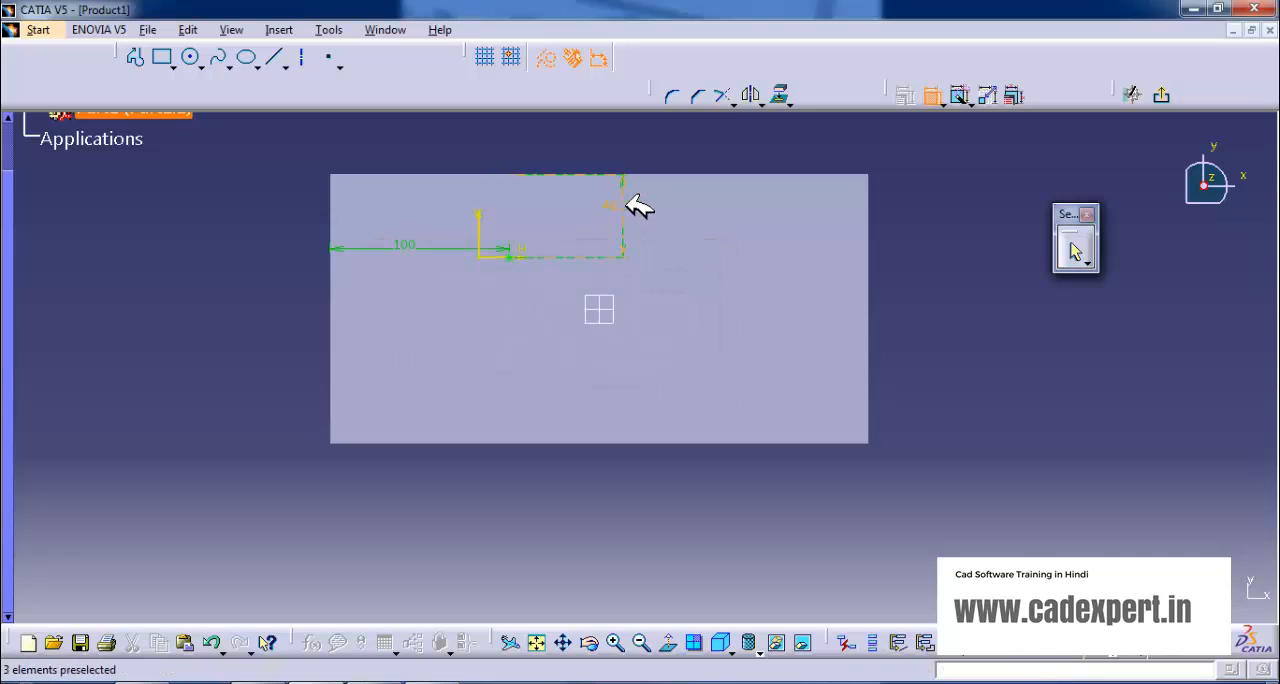
double_click(628, 200)
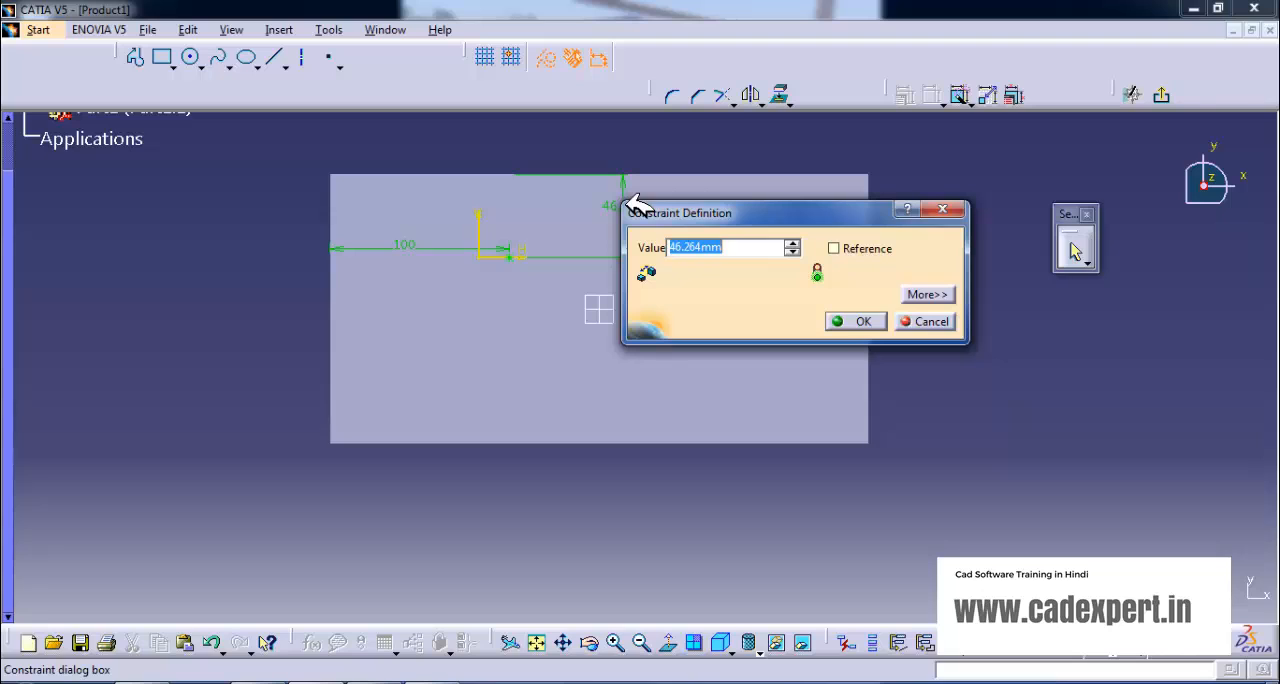
type("75")
left_click(862, 320)
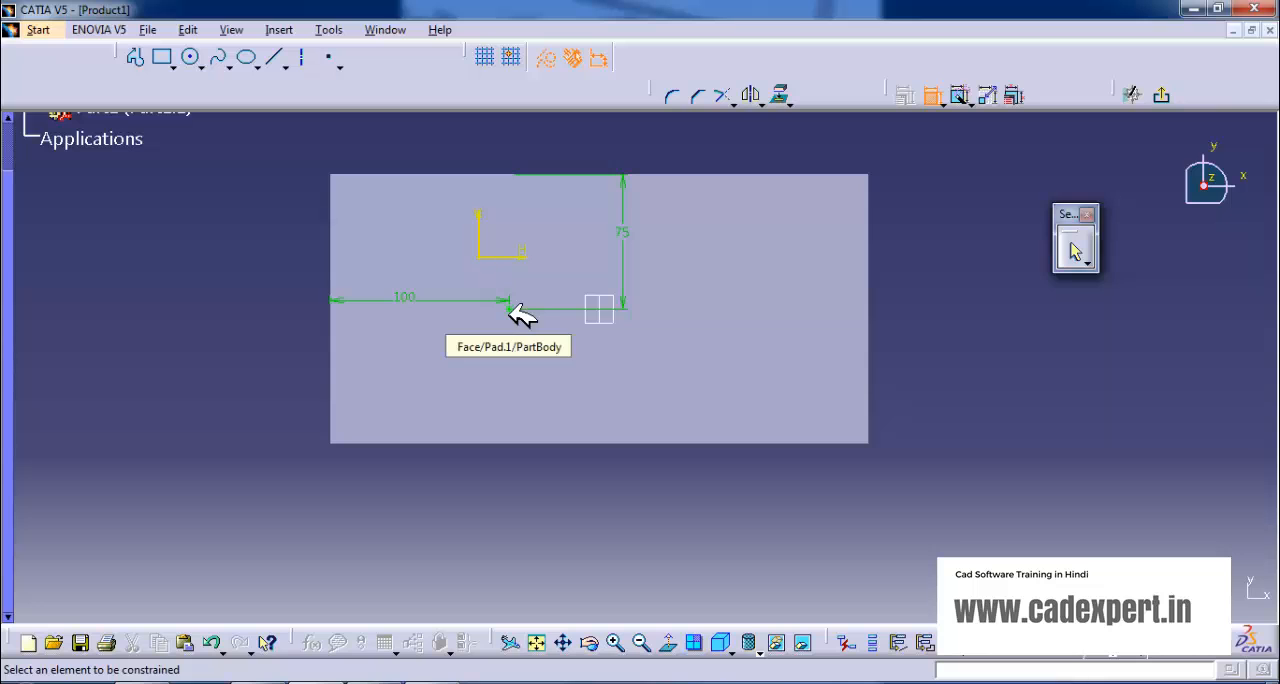
left_click(1163, 95)
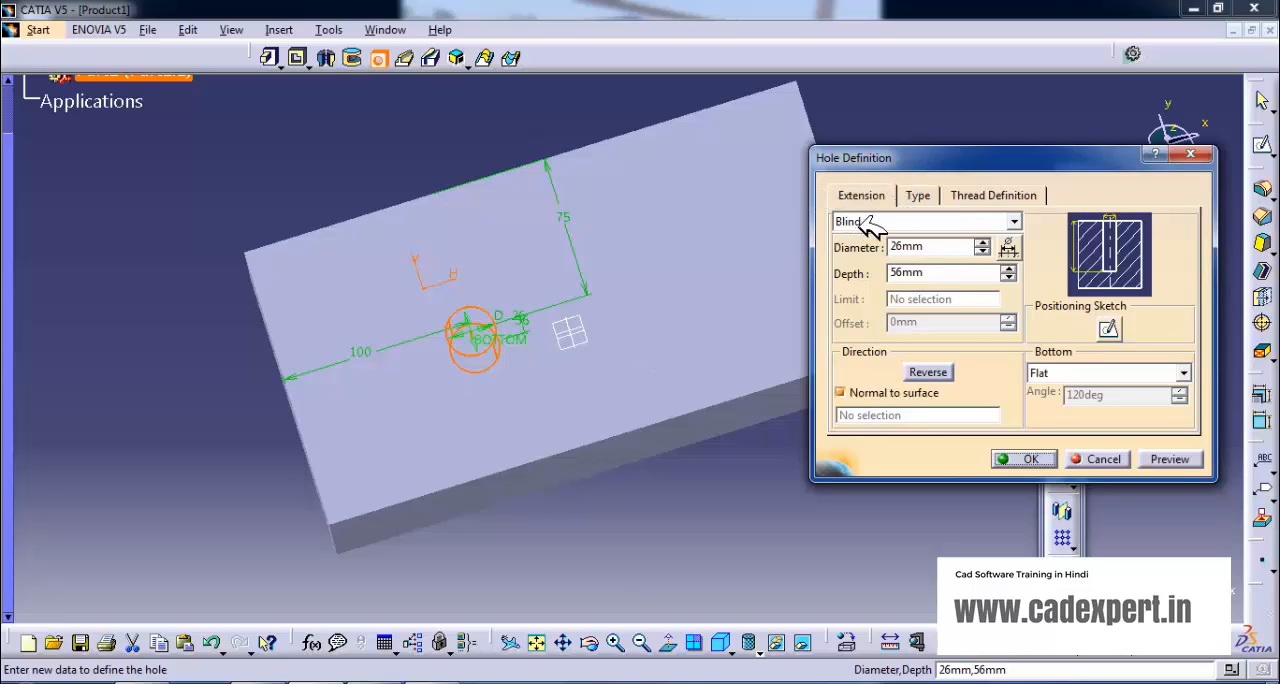
- Review the hole's available extension limits, its hole type settings and its thread definition settings
left_click(1014, 221)
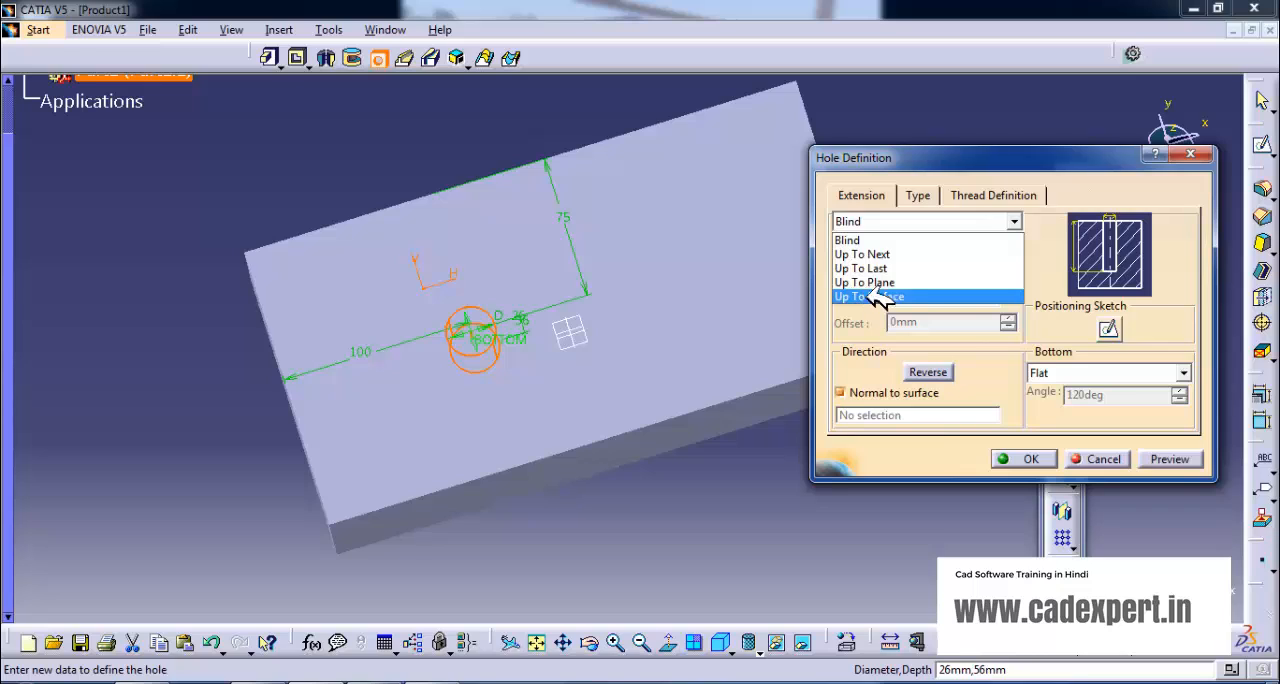
left_click(870, 195)
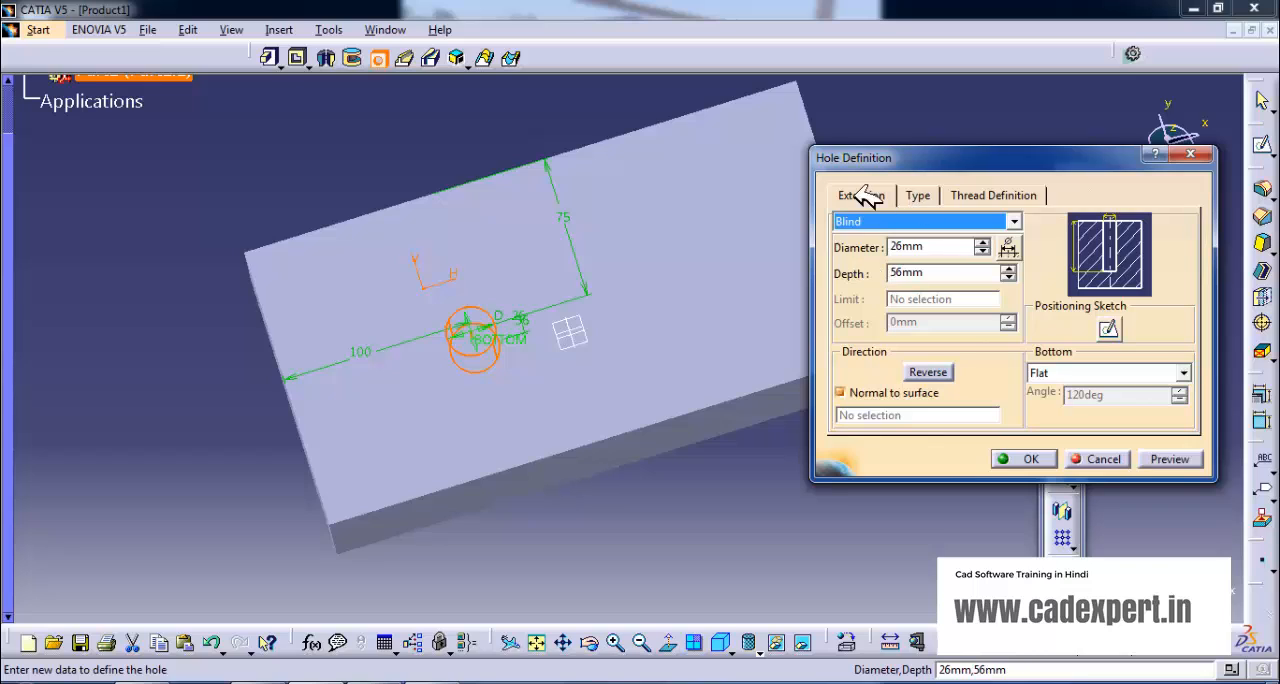
left_click(918, 196)
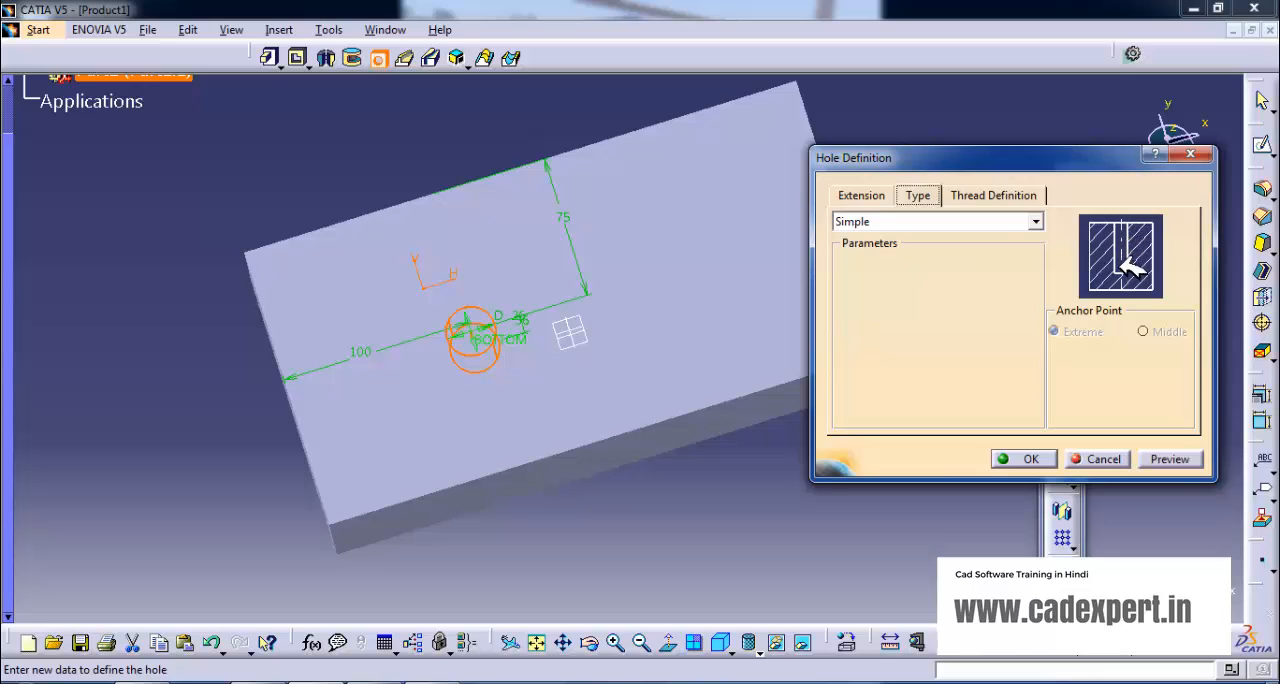
left_click(1003, 196)
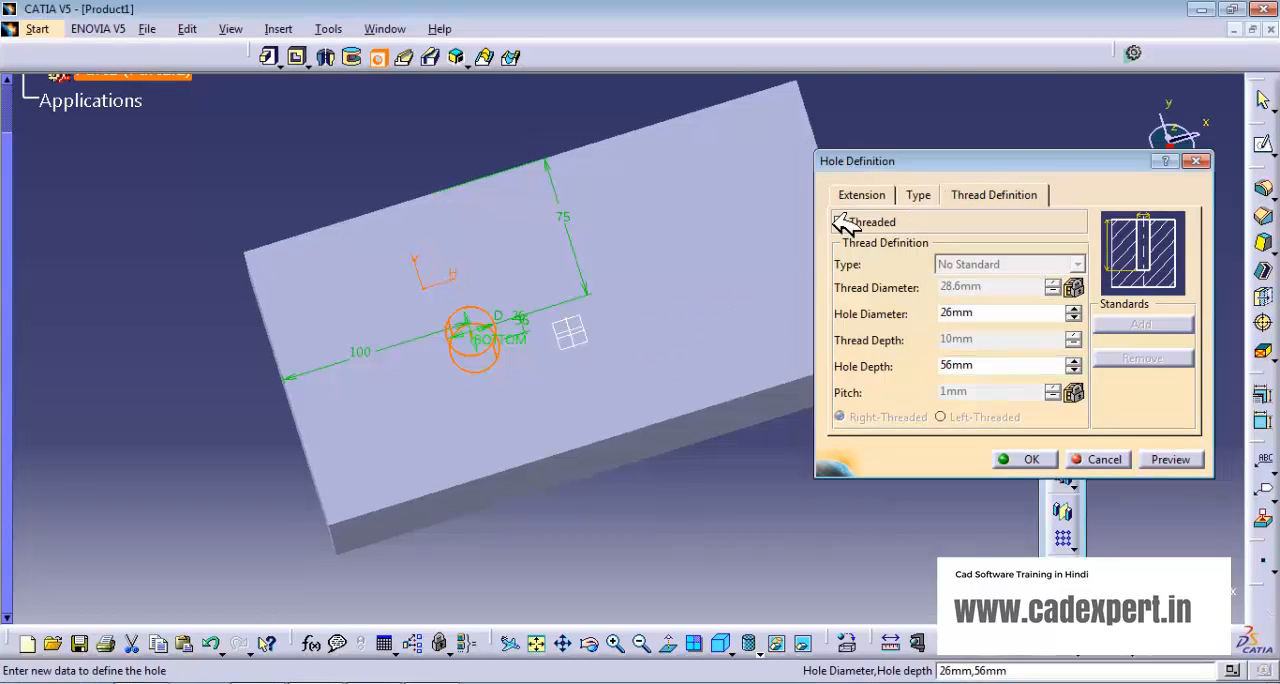
left_click(870, 195)
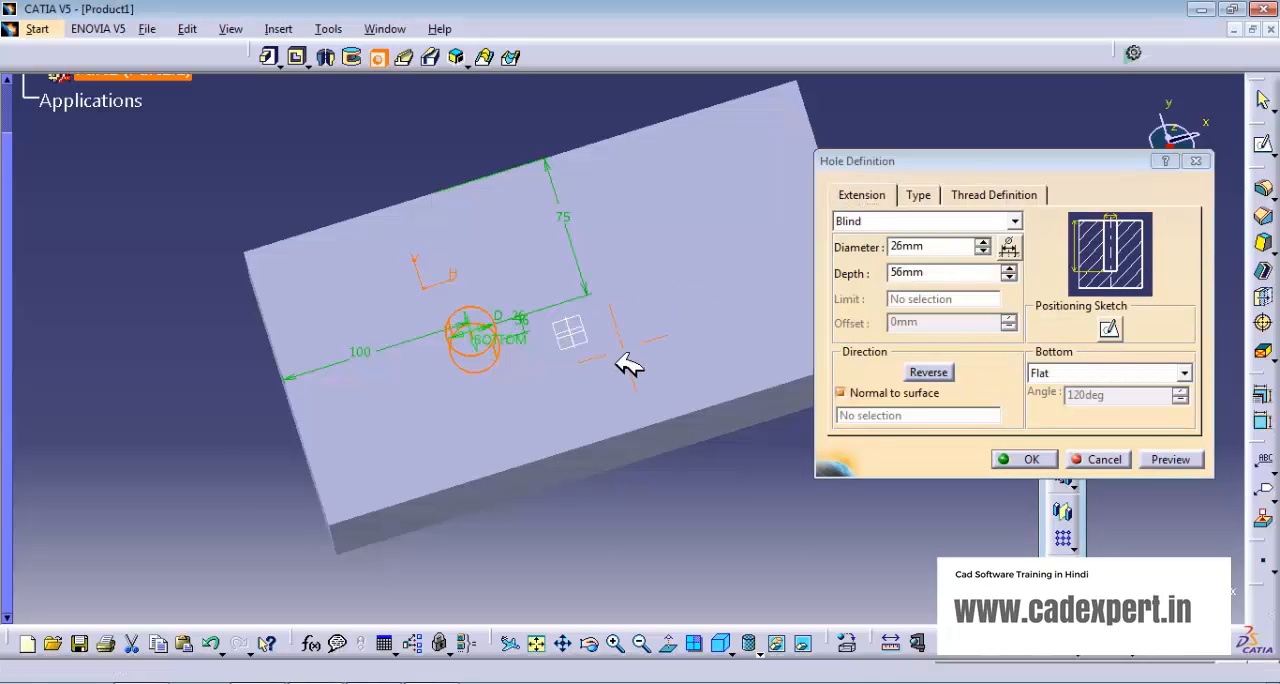
- Set the blind hole's diameter to 44 mm and its depth to 75 mm
middle_click_drag(623, 360, 570, 365)
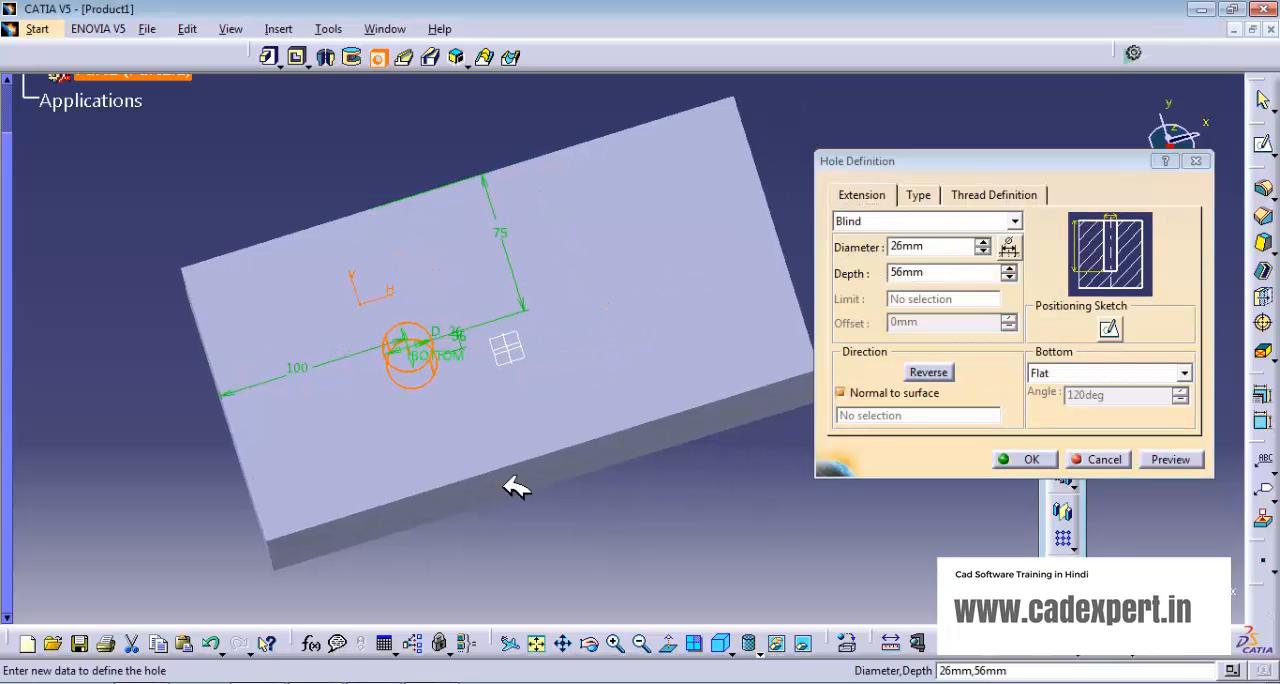
middle_click_drag(489, 485, 509, 420)
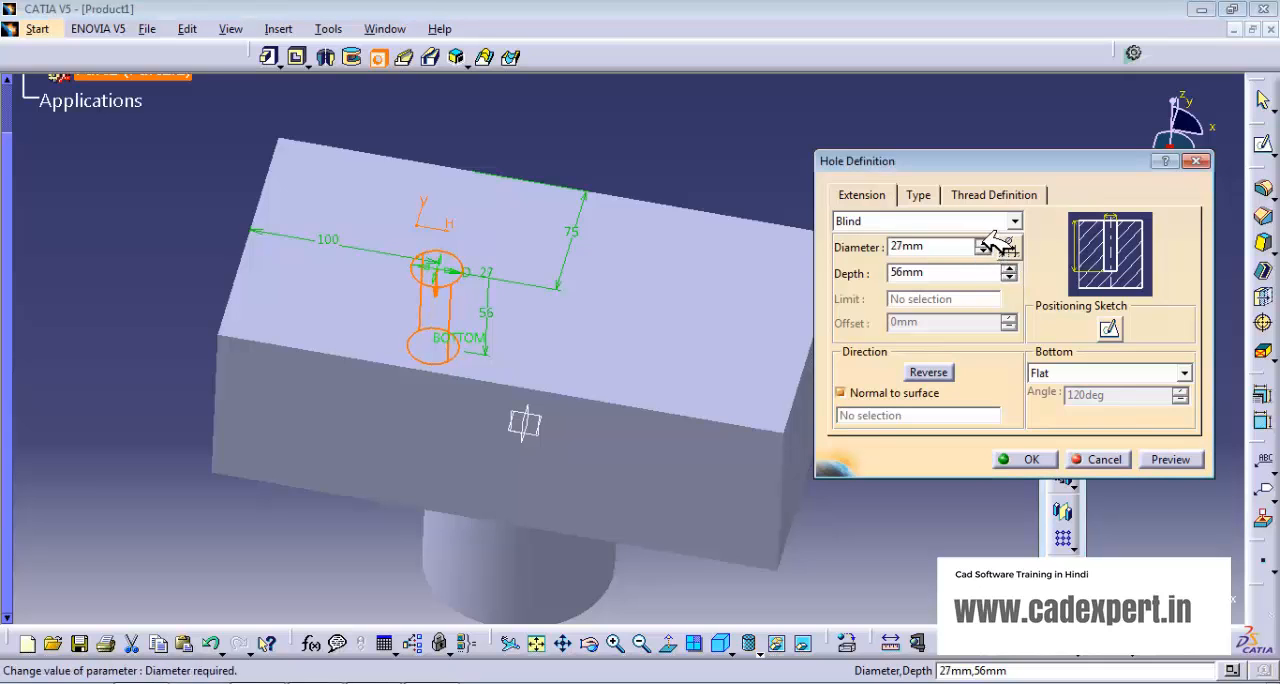
left_click_drag(988, 245, 983, 257)
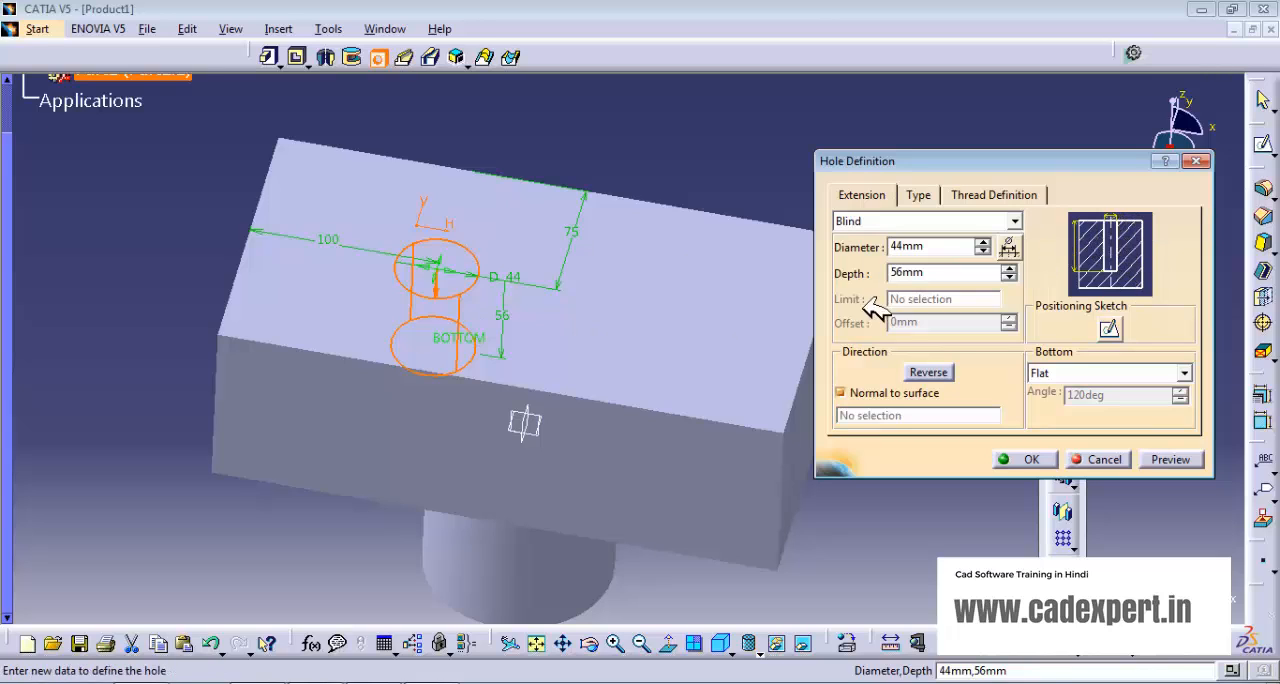
left_click_drag(1009, 266, 1010, 267)
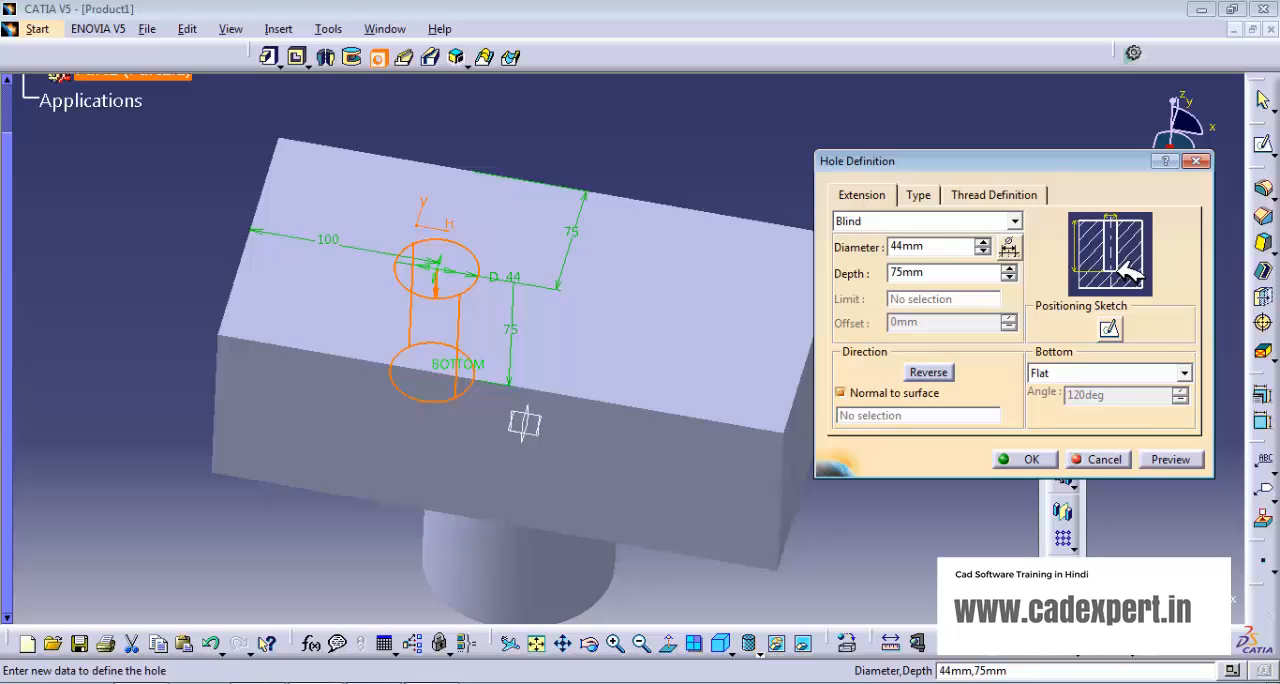
- Give the hole a V-Bottom end and create it
left_click(1184, 373)
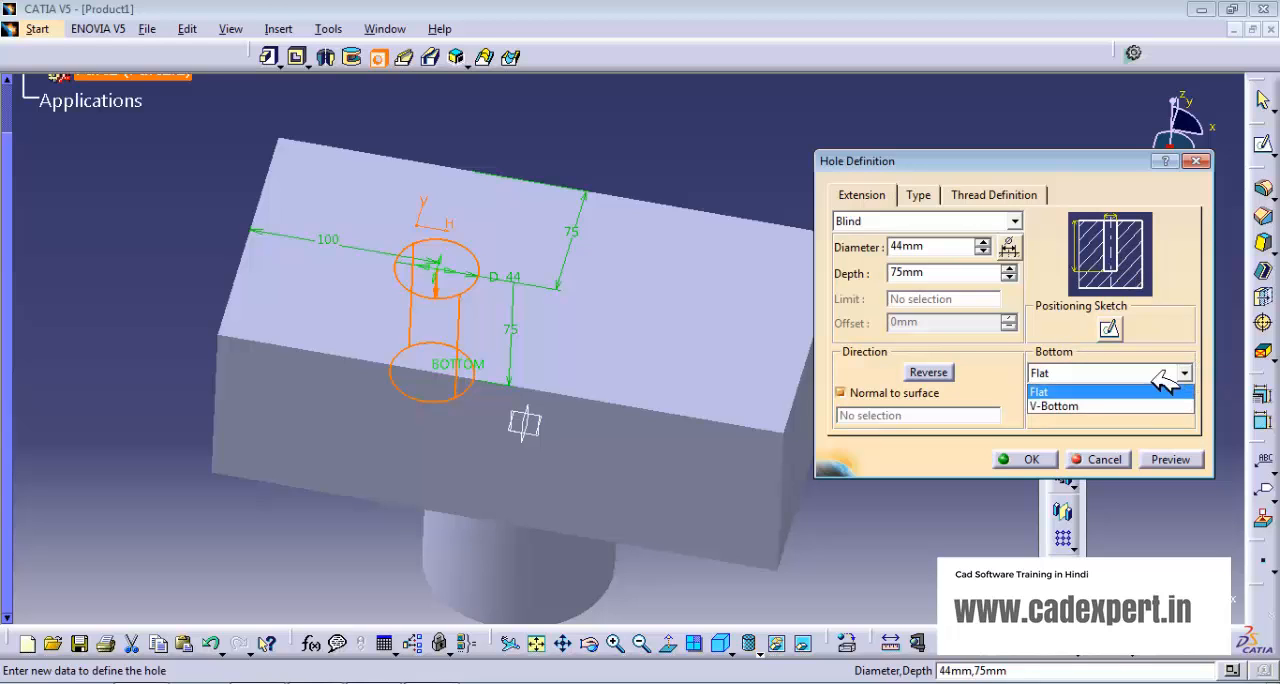
left_click(1094, 402)
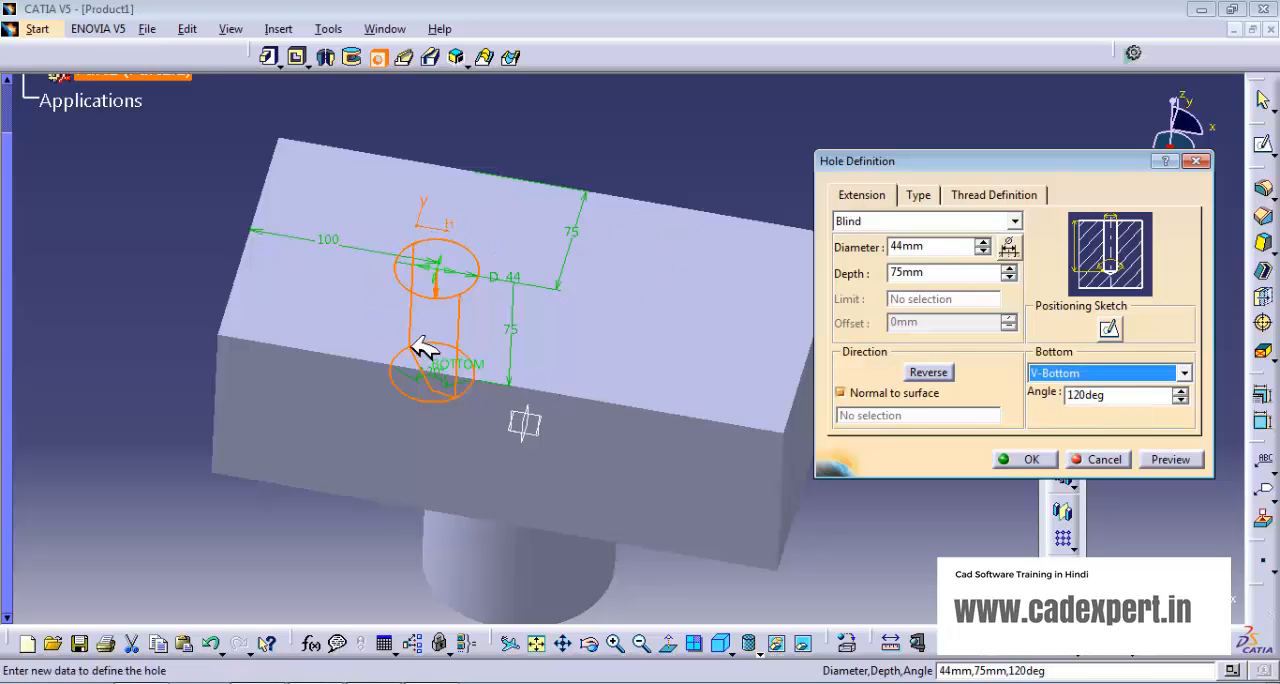
left_click(1030, 459)
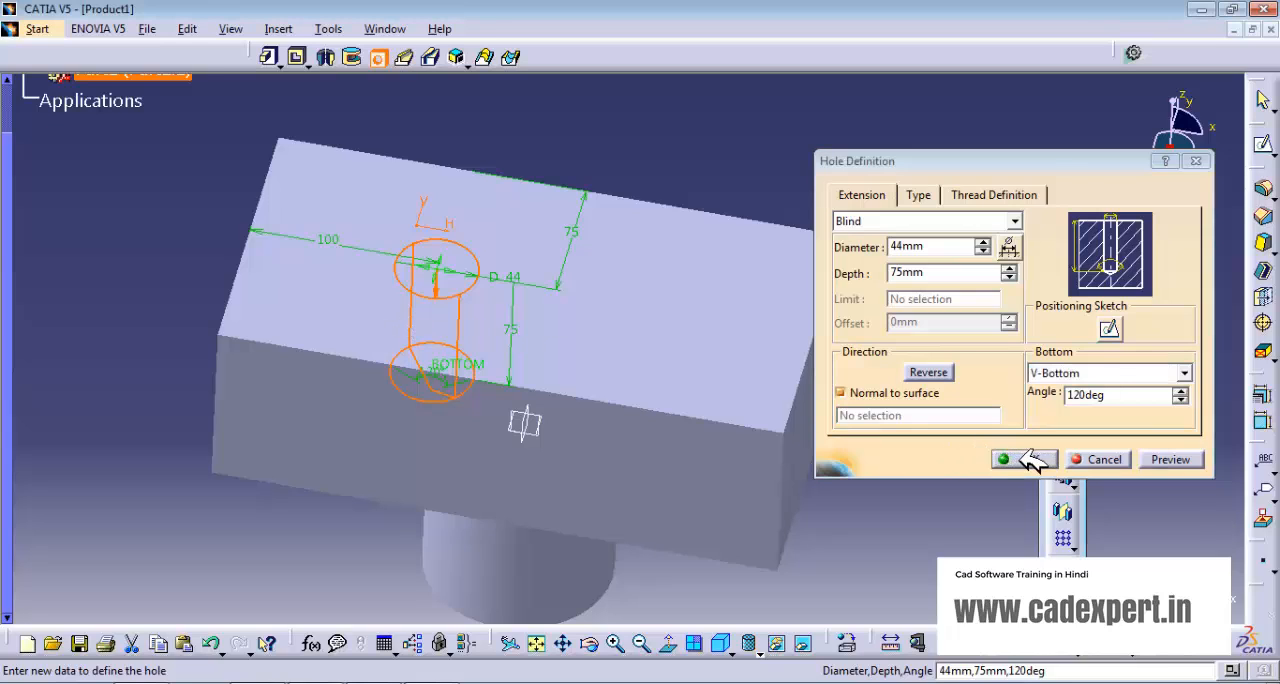
- Start a second hole on the same face, about 42 mm from the back edge and 59 mm from the right edge
middle_click_drag(578, 274, 451, 352)
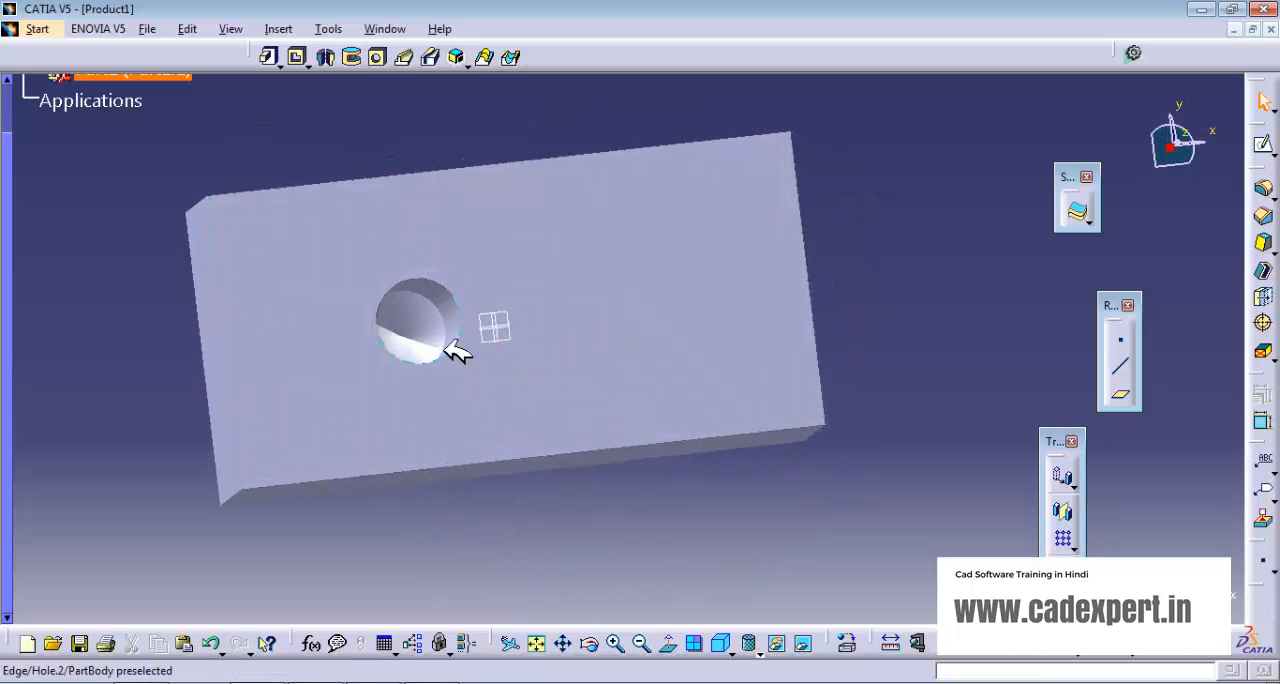
middle_click_drag(623, 529, 529, 397)
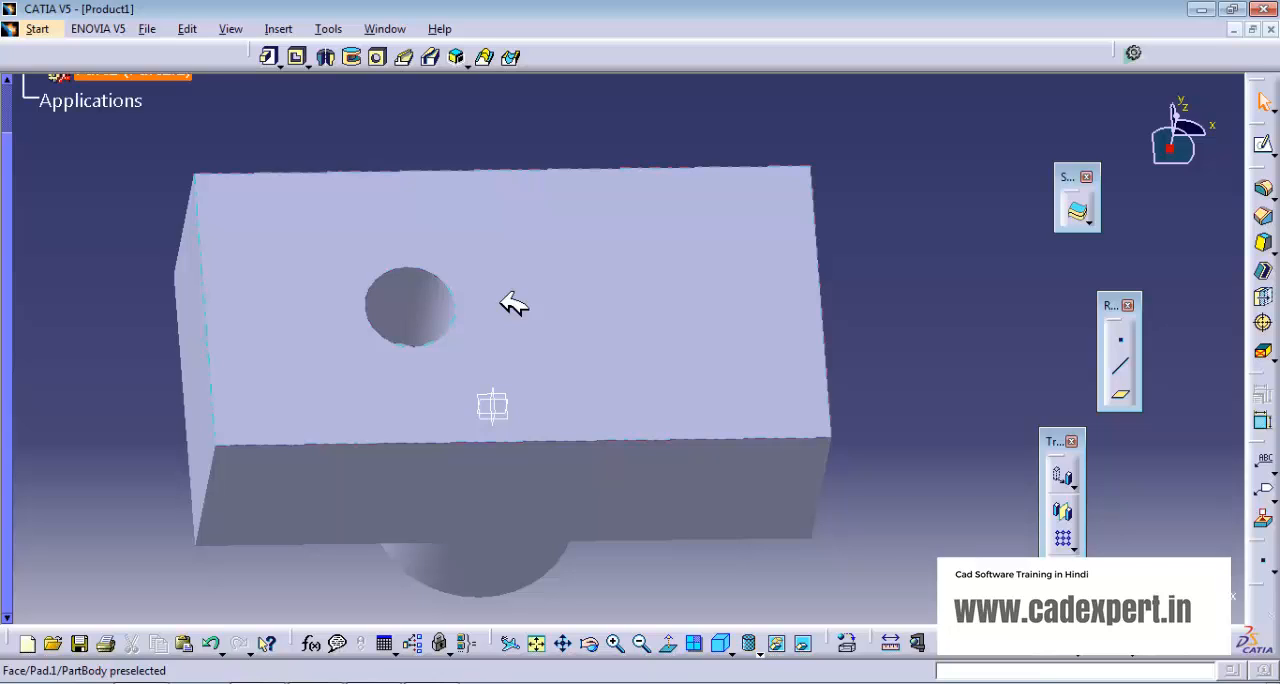
left_click(378, 57)
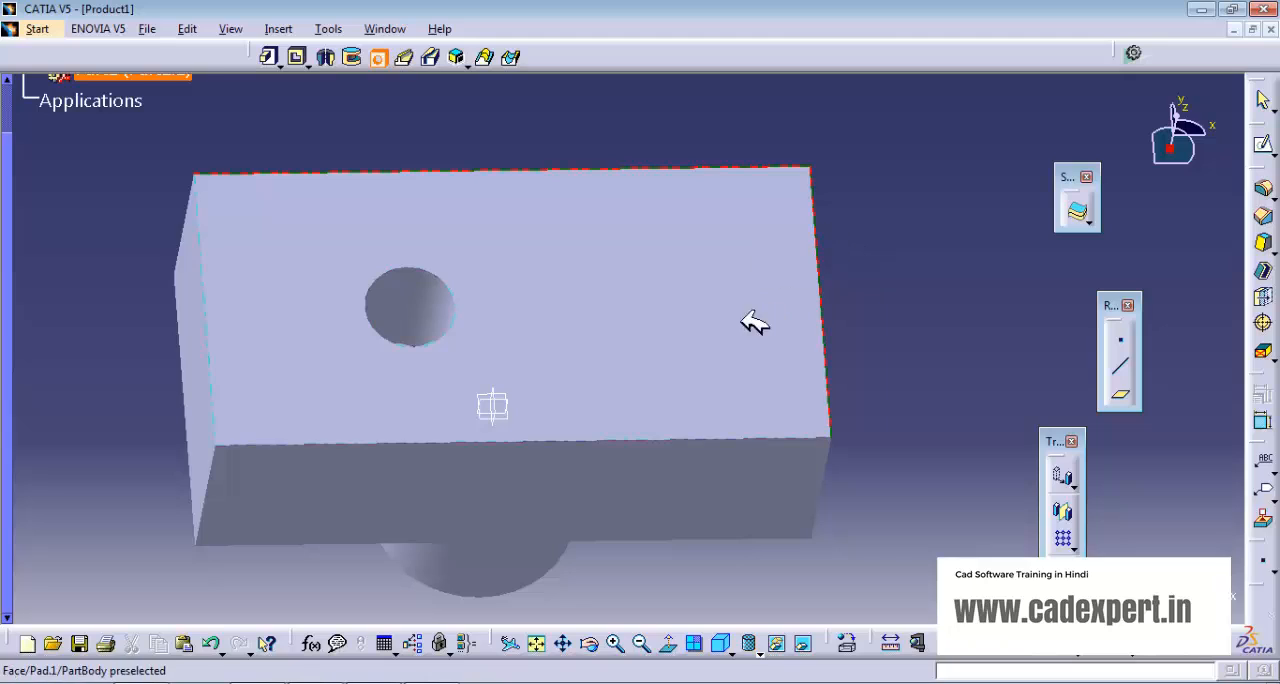
left_click(700, 241)
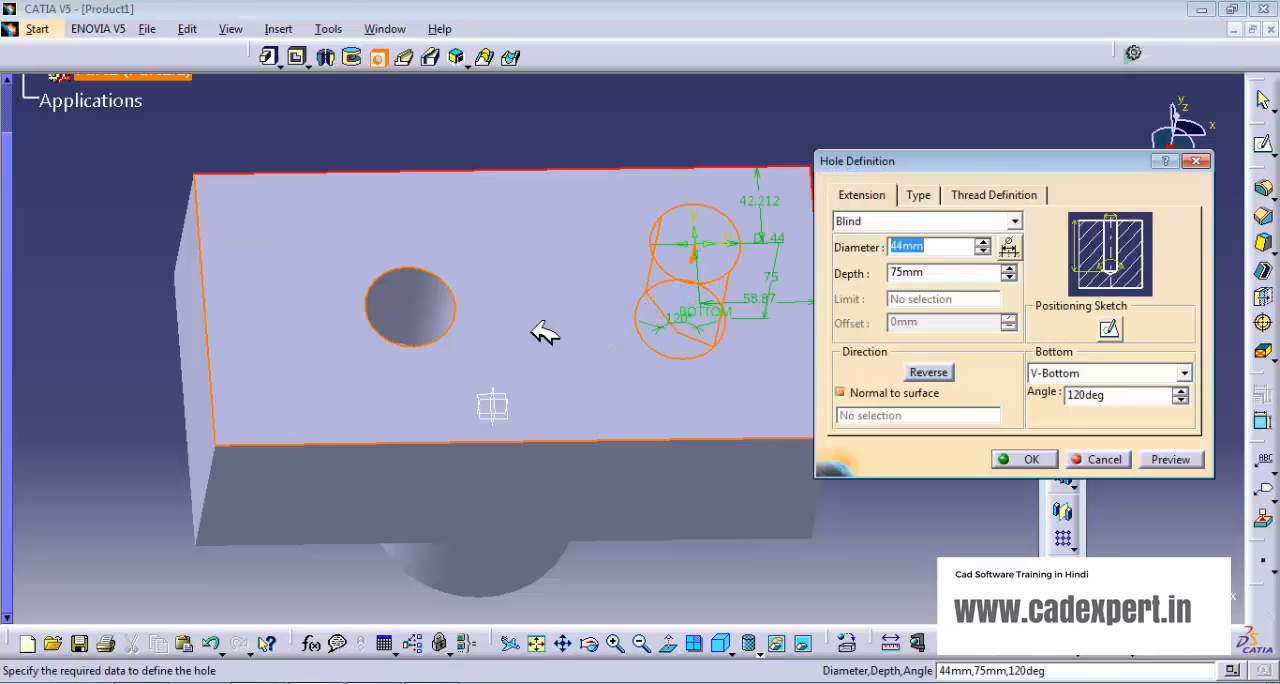
middle_click_drag(600, 290, 474, 330)
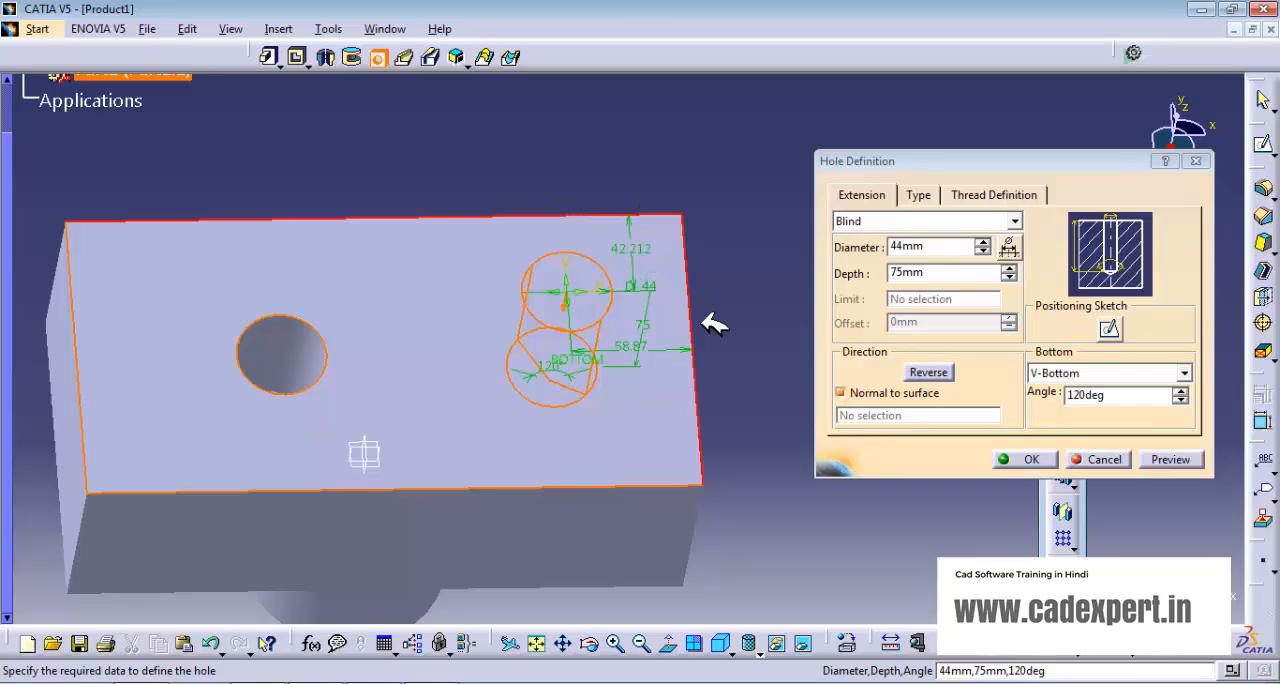
- Set the second hole's centre 50 mm from the back edge and 100 mm from the right edge
double_click(622, 247)
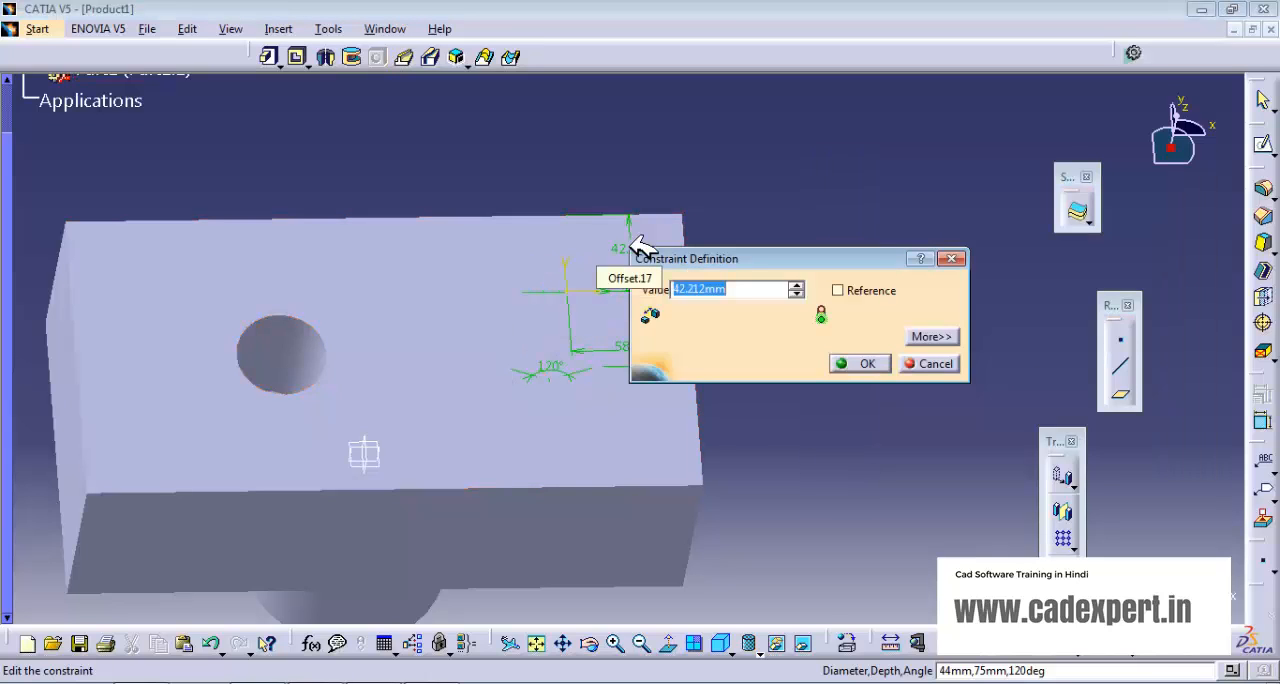
type("50mm")
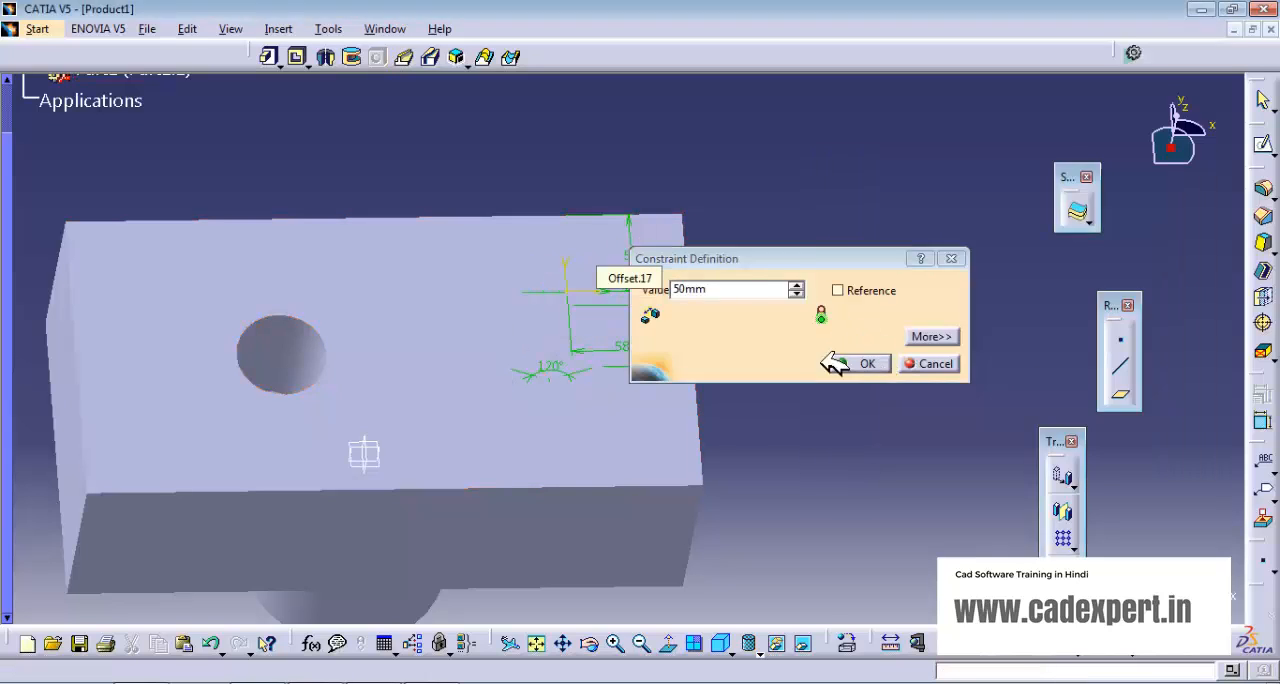
left_click(845, 364)
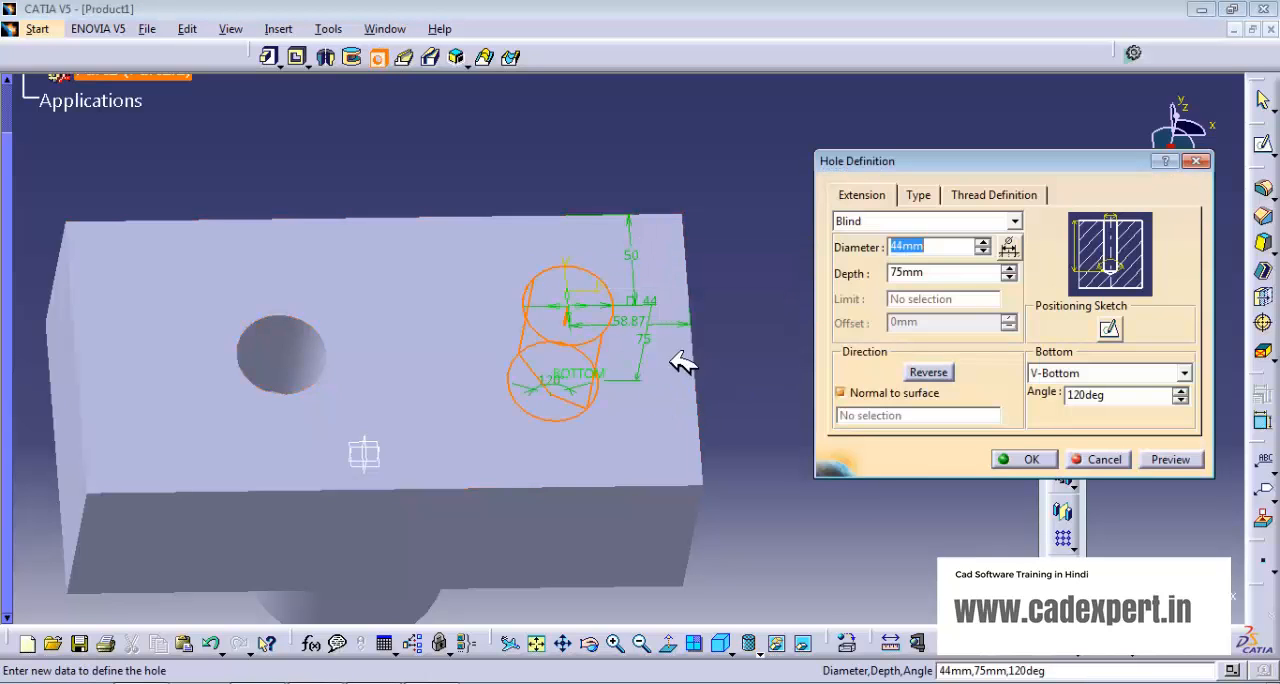
double_click(635, 320)
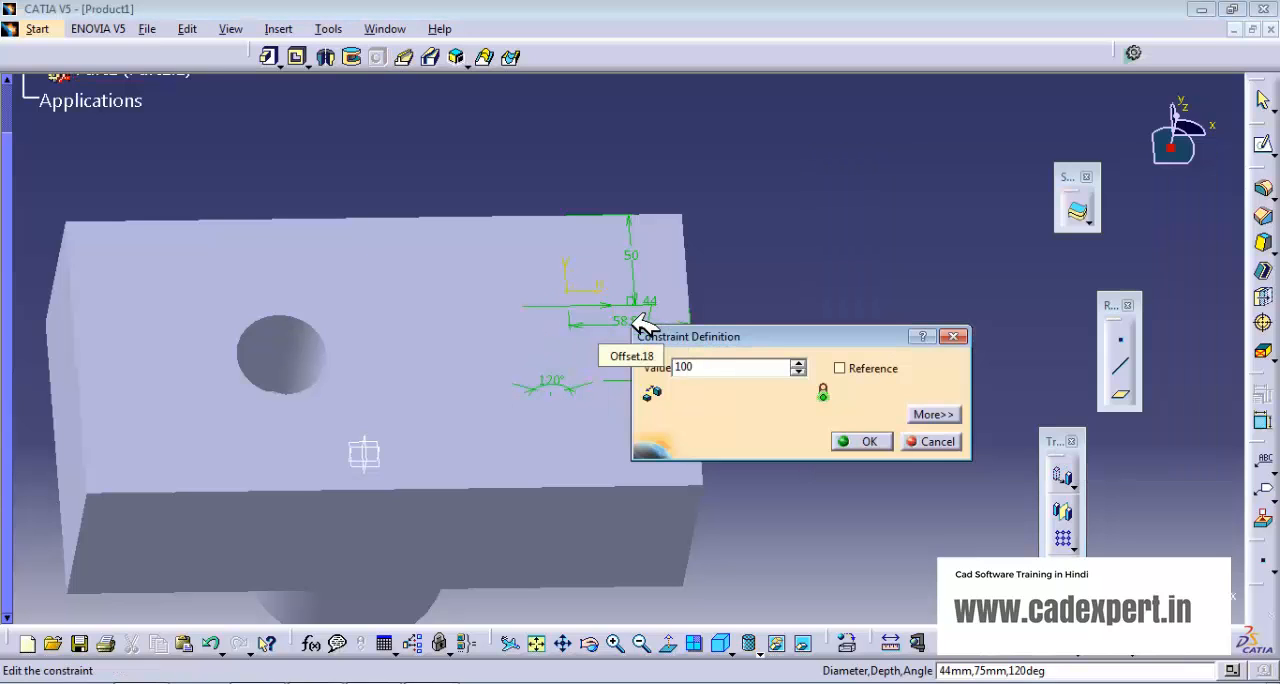
type("100")
key("Return")
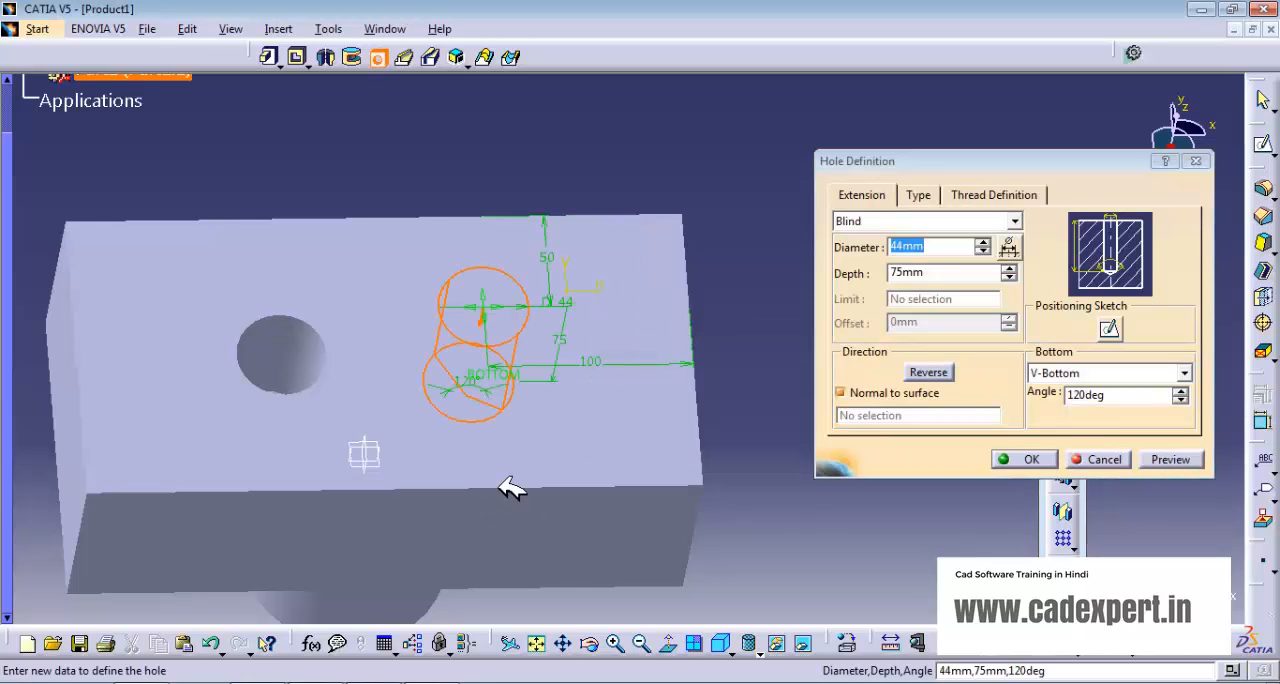
- Try the Up To Next and Up To Last extents for the second hole
middle_click_drag(511, 486, 423, 334)
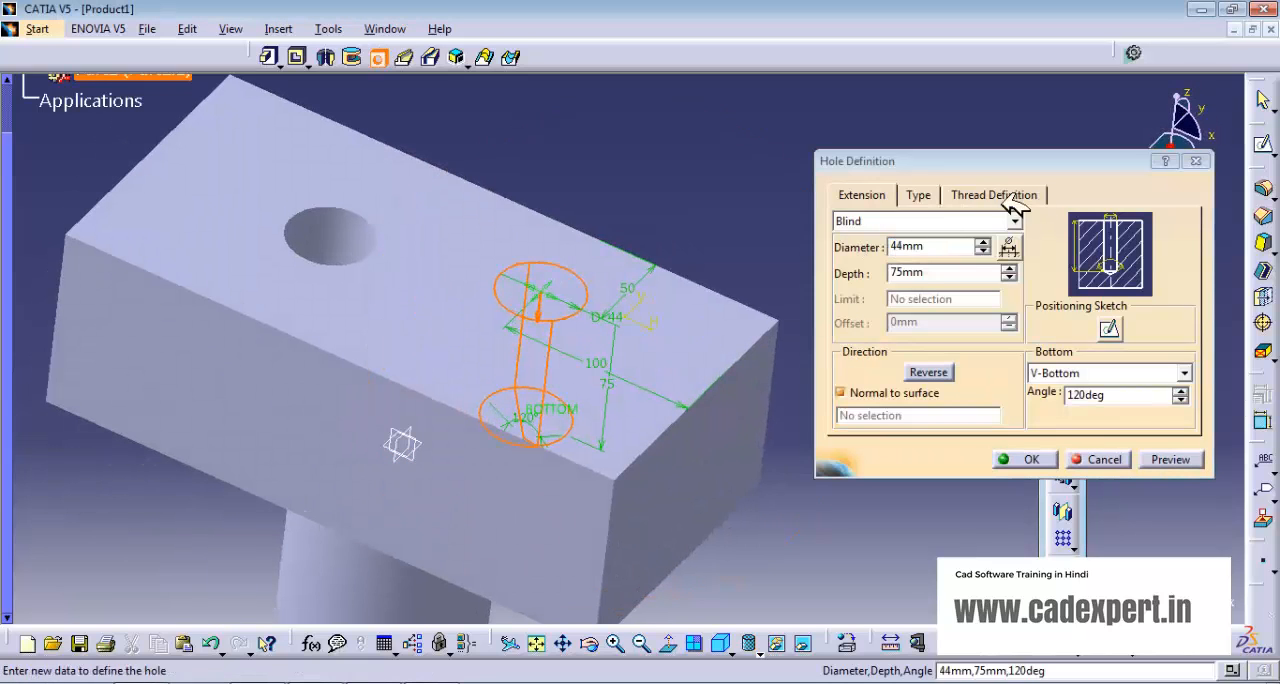
left_click(918, 196)
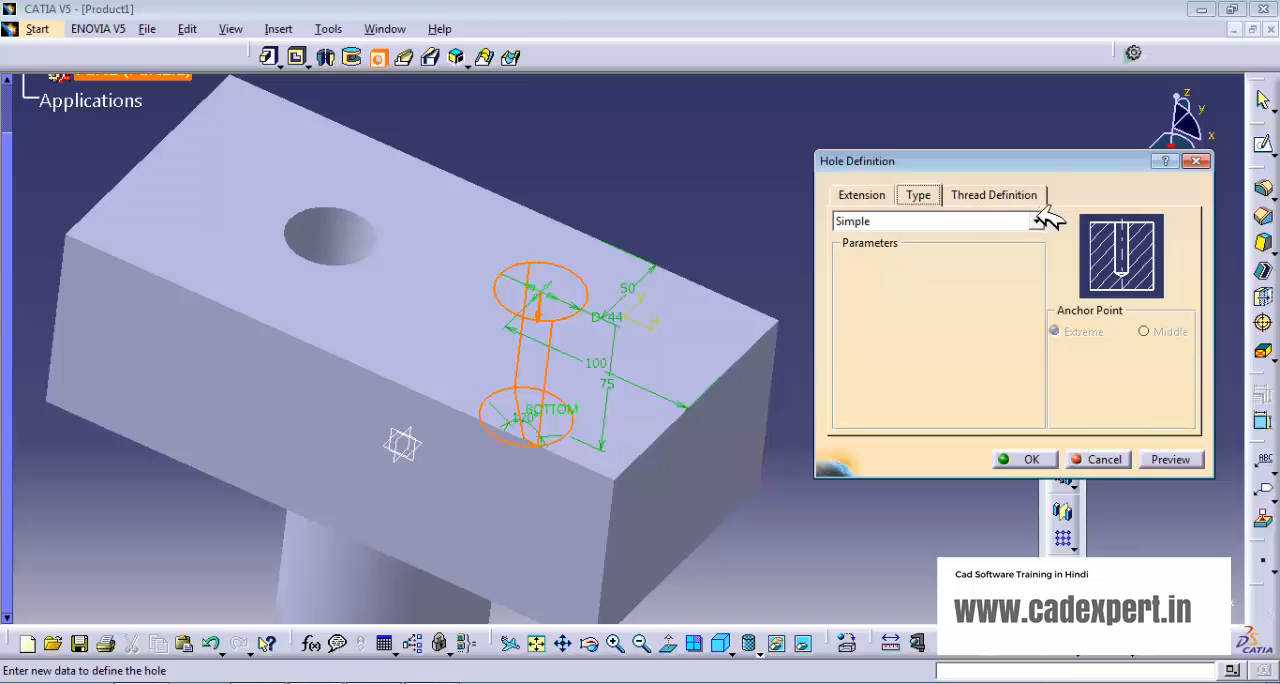
left_click(868, 196)
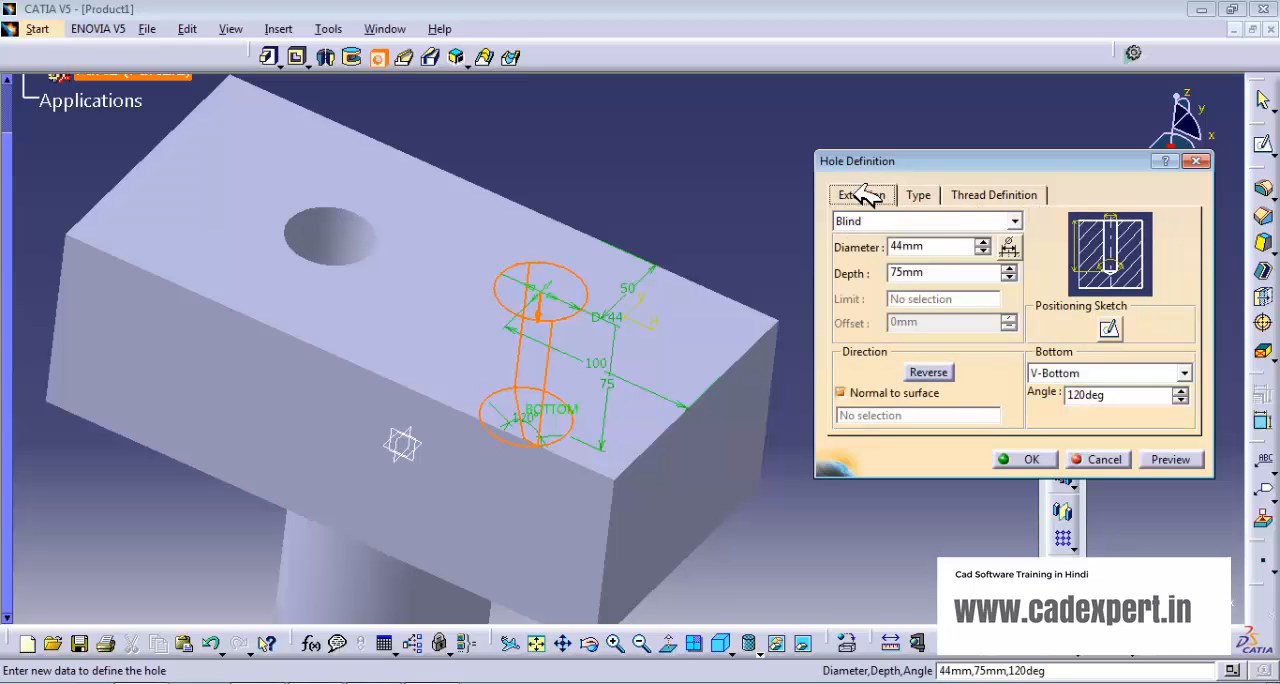
left_click(1016, 220)
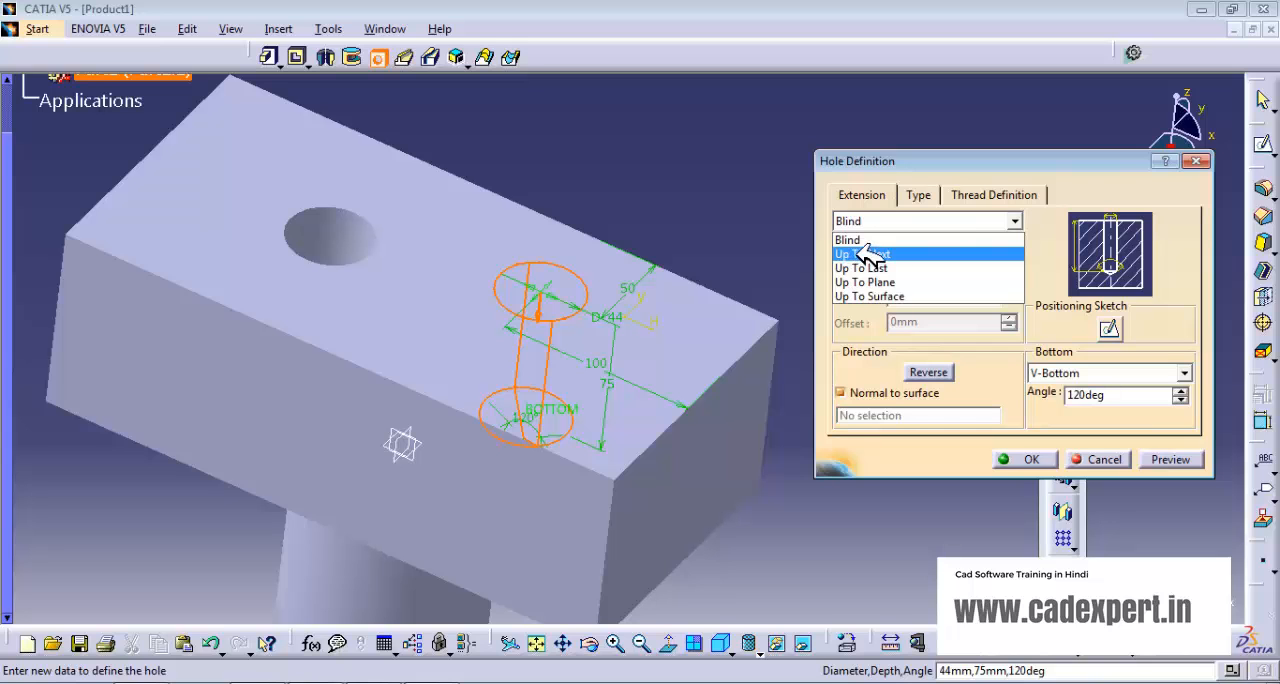
left_click(868, 255)
middle_click_drag(577, 451, 529, 206)
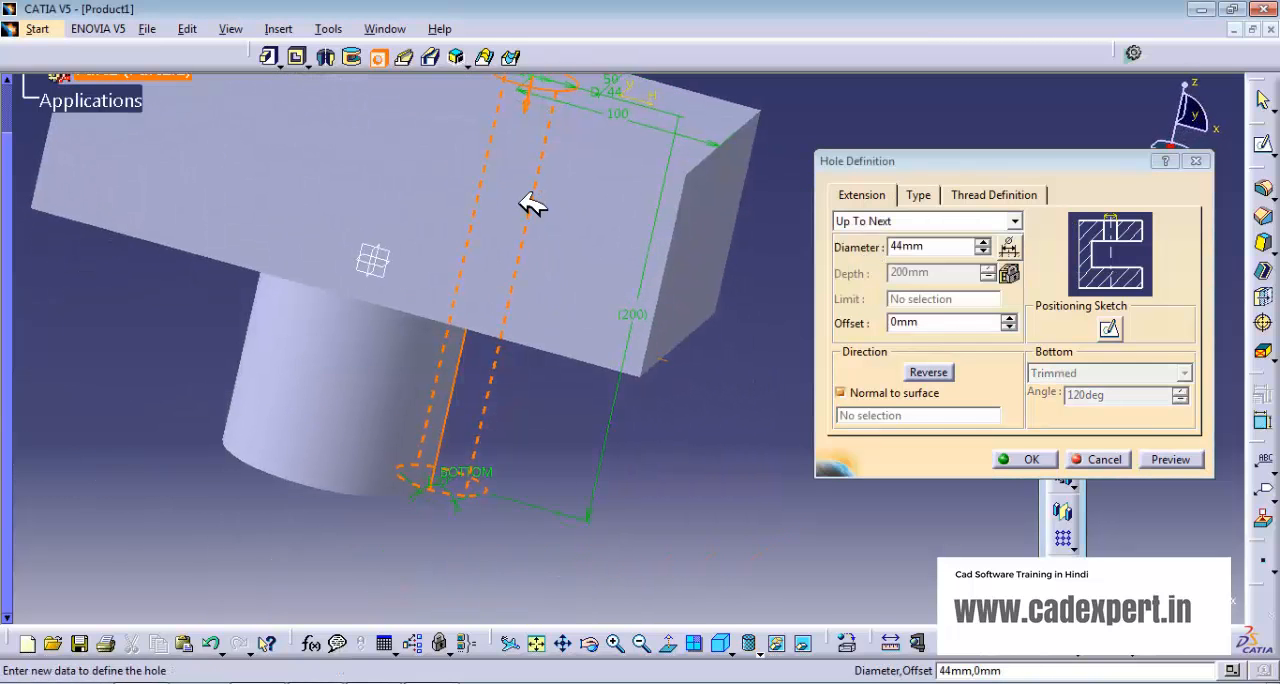
left_click(1015, 221)
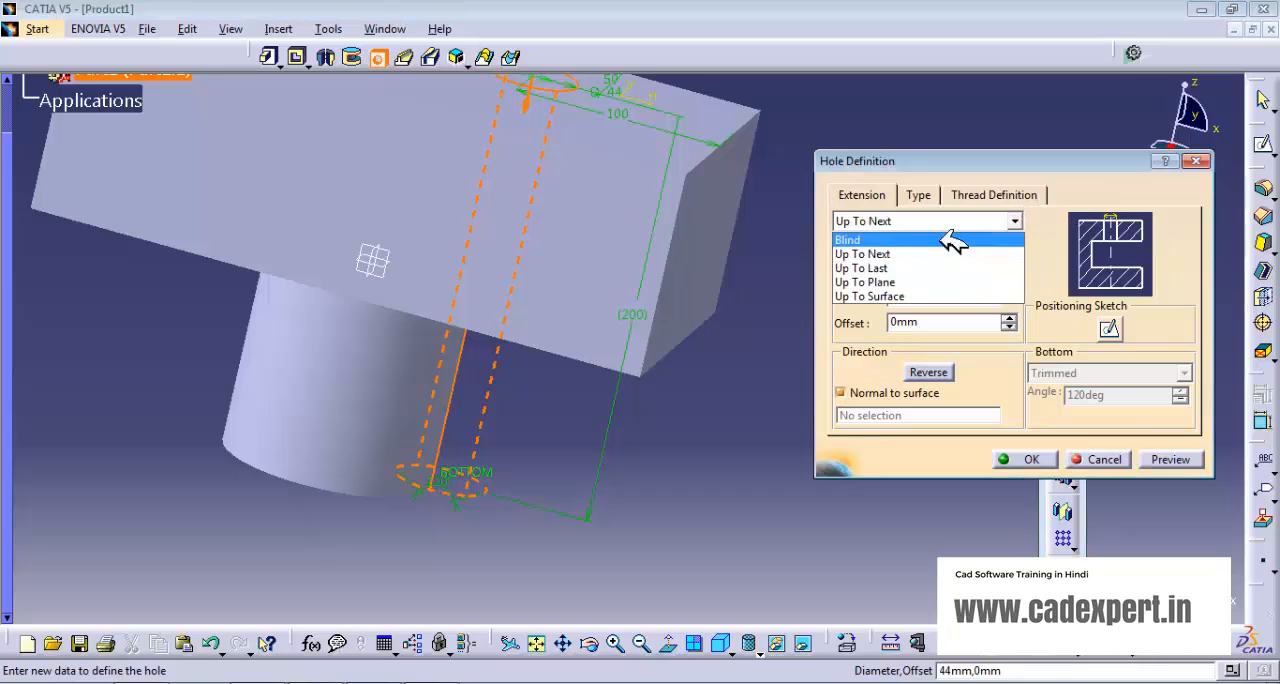
left_click(893, 267)
- Set the second hole's extent to Up To Plane, limited by the block's bottom face, and create it
left_click(1015, 221)
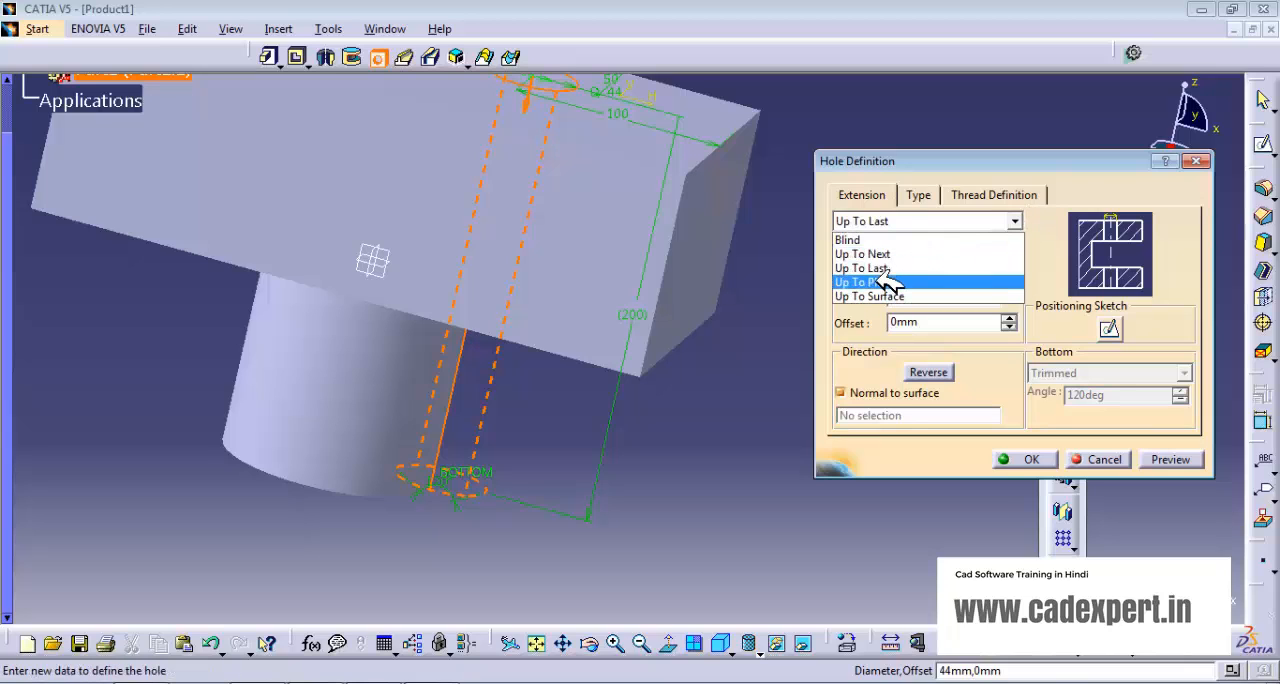
left_click(887, 282)
middle_click_drag(651, 421, 617, 367)
left_click(601, 438)
middle_click_drag(532, 279, 569, 411)
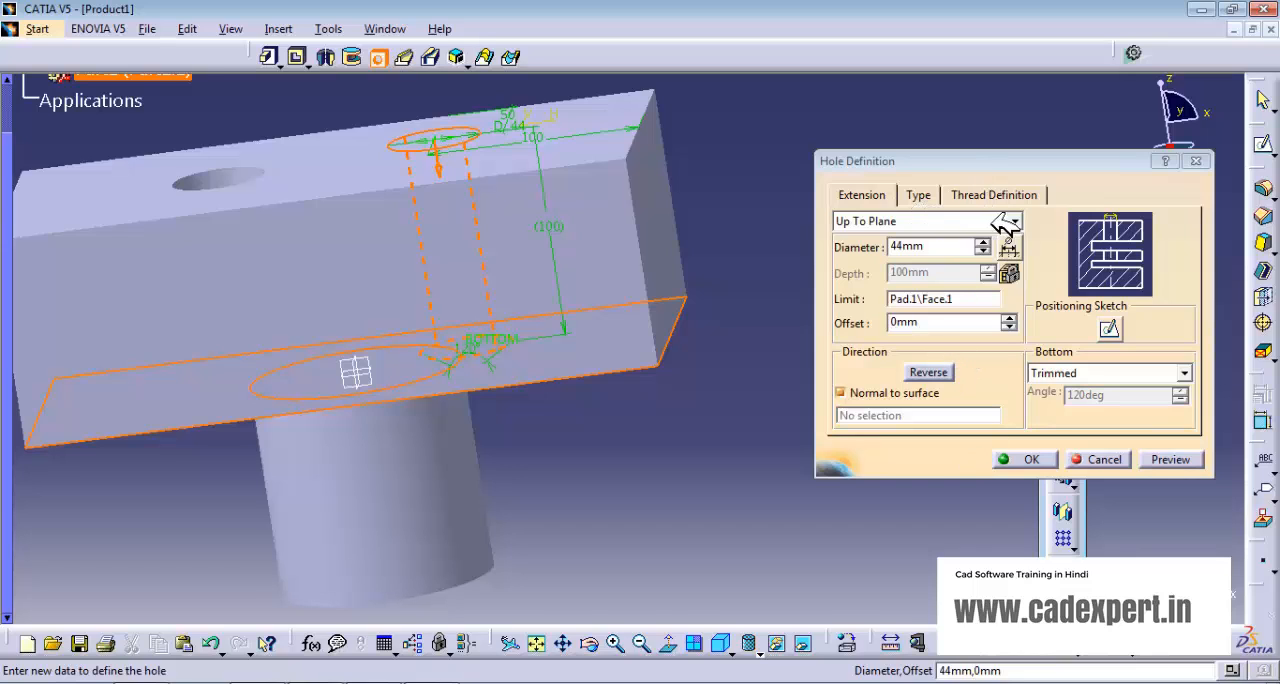
left_click(919, 195)
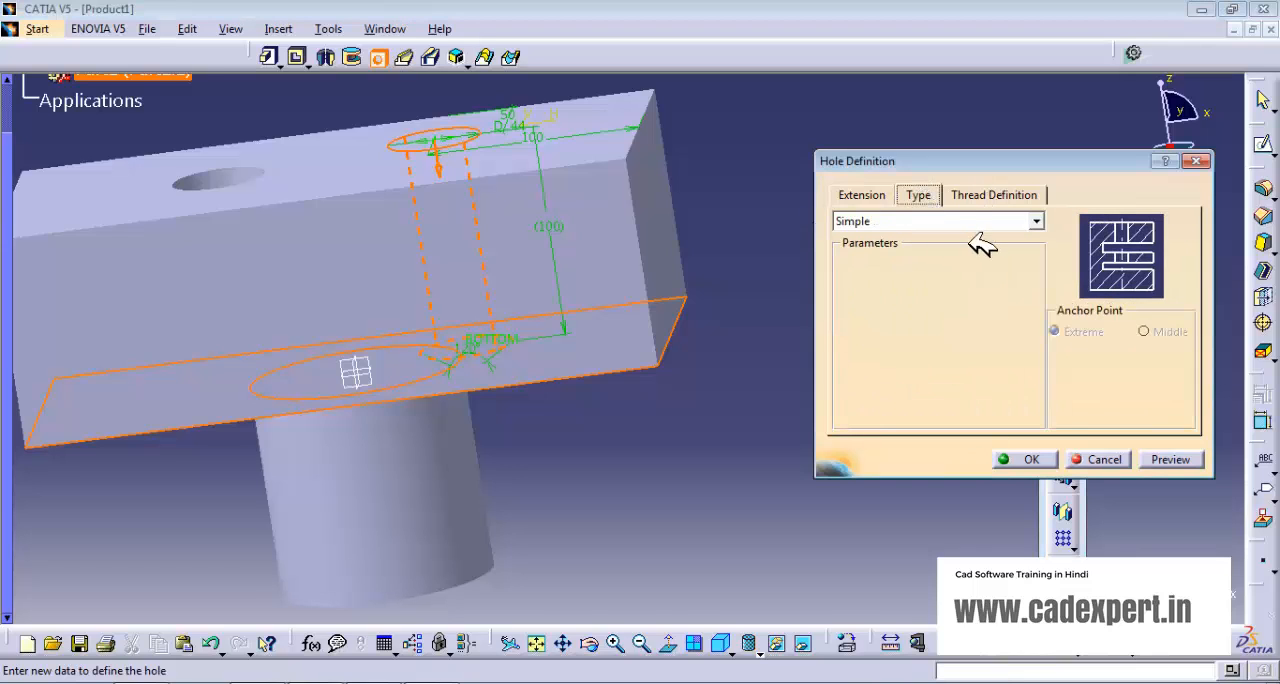
left_click(1040, 459)
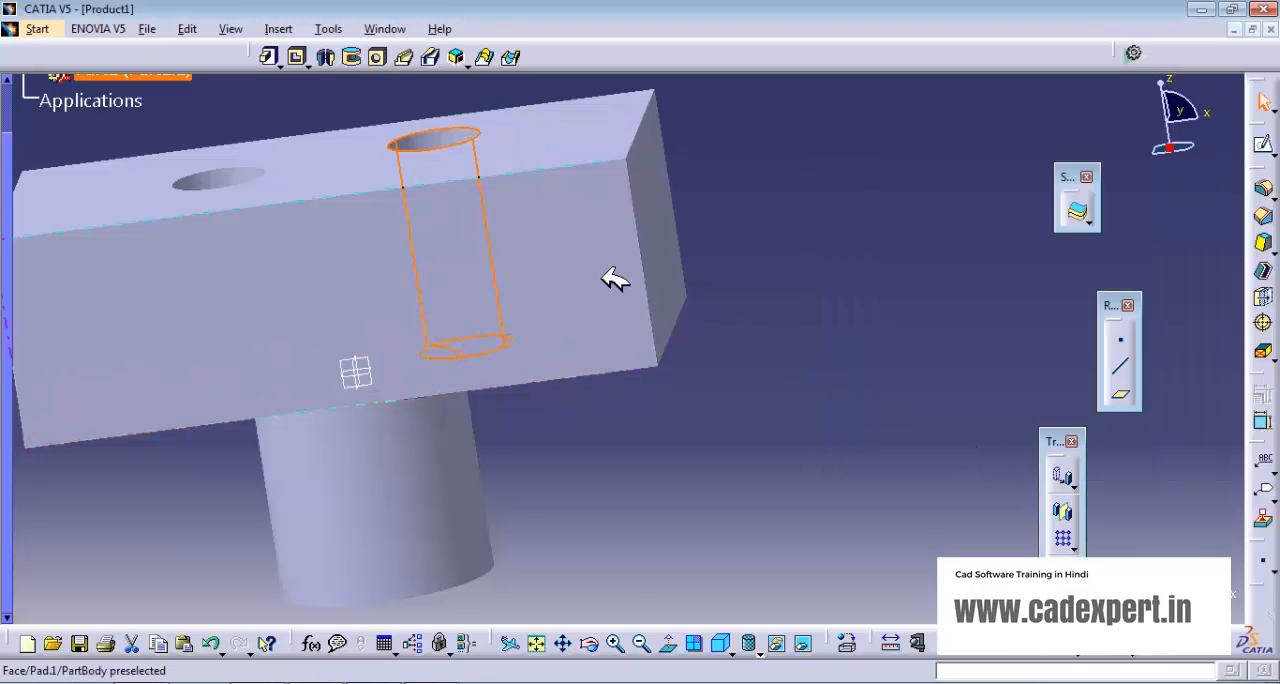
- Create a simple blind hole, 44 mm in diameter and 75 mm deep, concentric with the cylindrical boss's end face
middle_click_drag(608, 277, 903, 433)
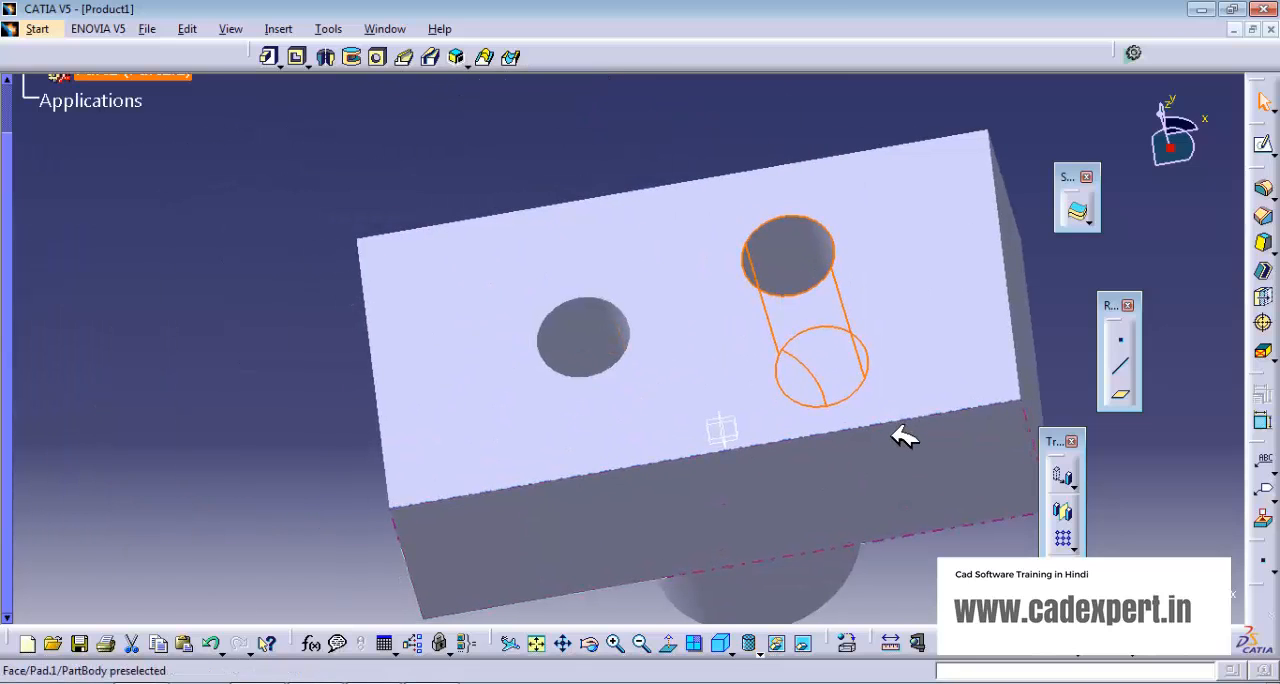
middle_click_drag(849, 494, 706, 537)
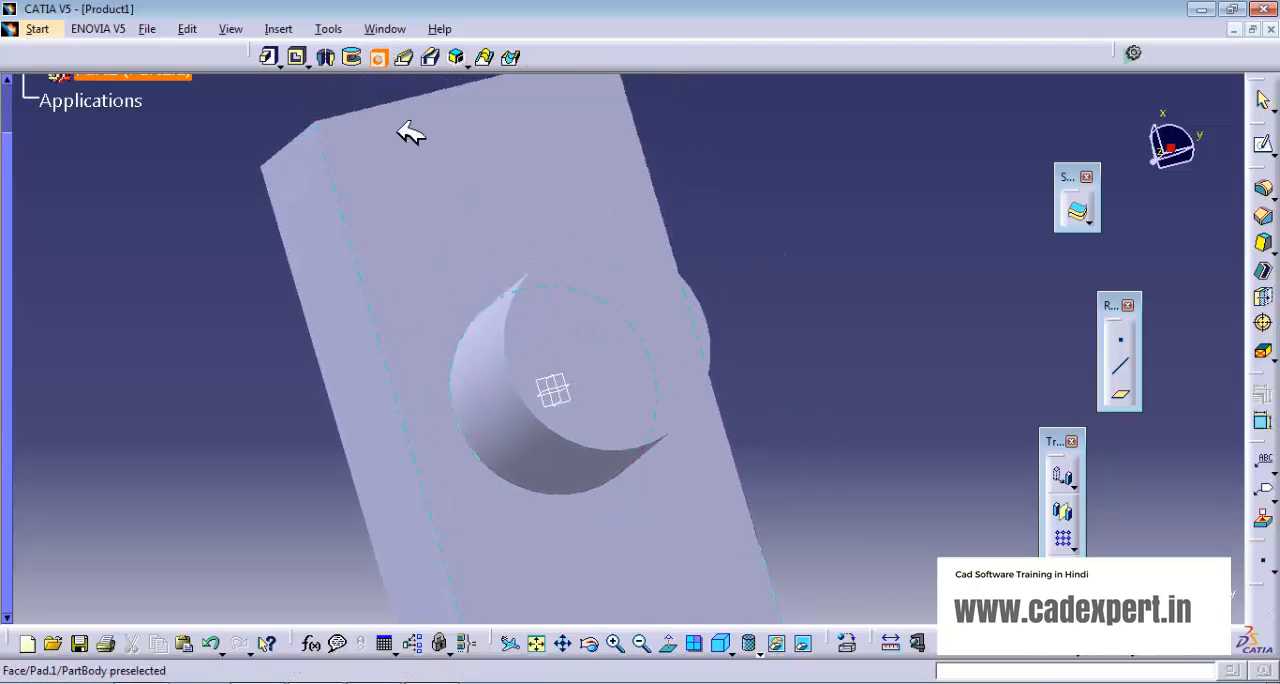
left_click(615, 337)
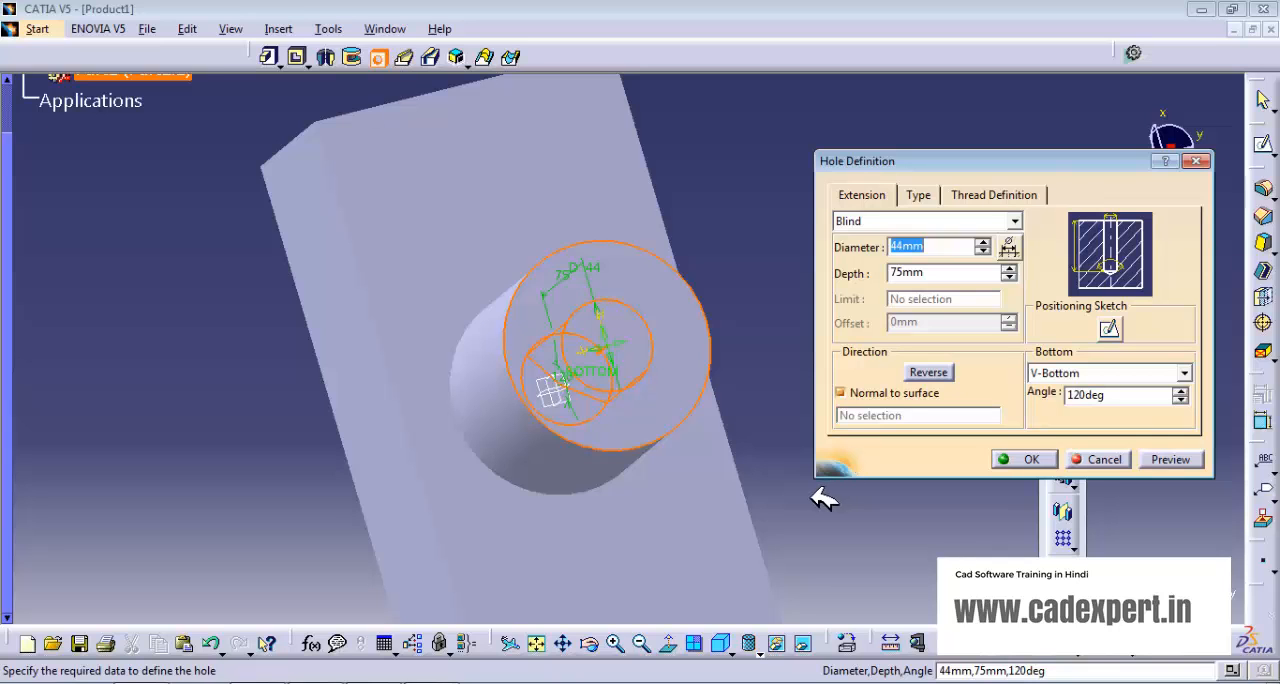
middle_click_drag(694, 449, 566, 355)
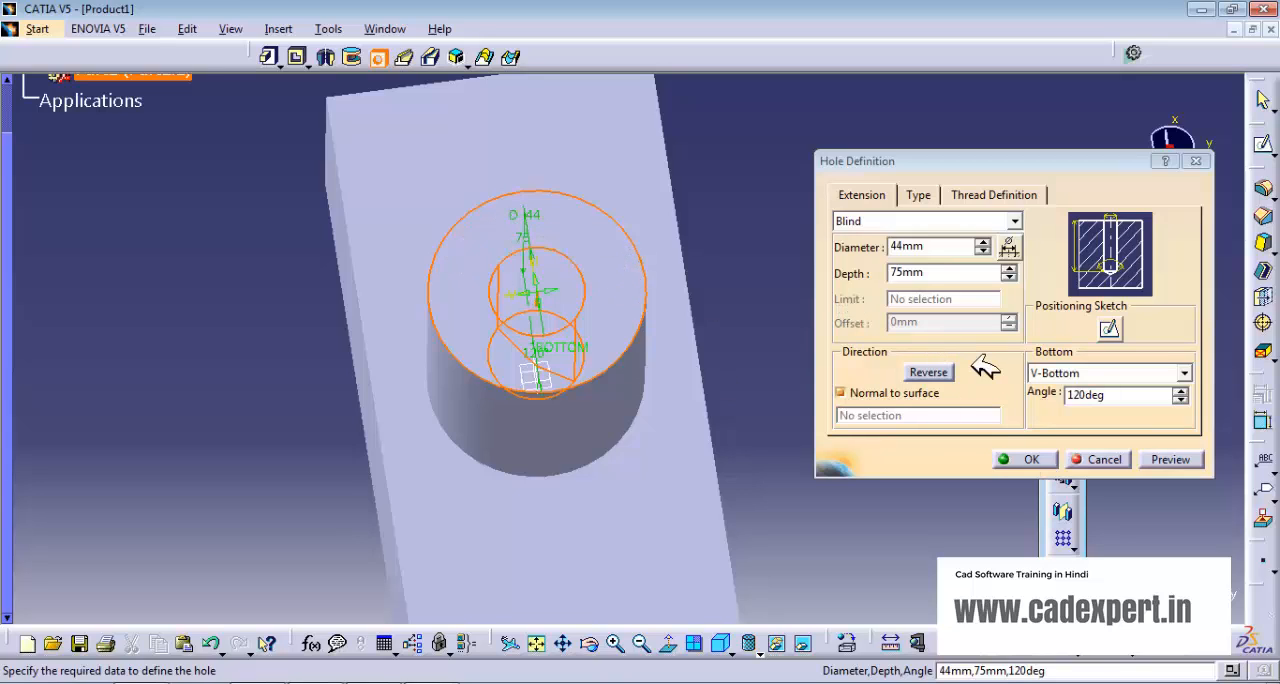
left_click(919, 195)
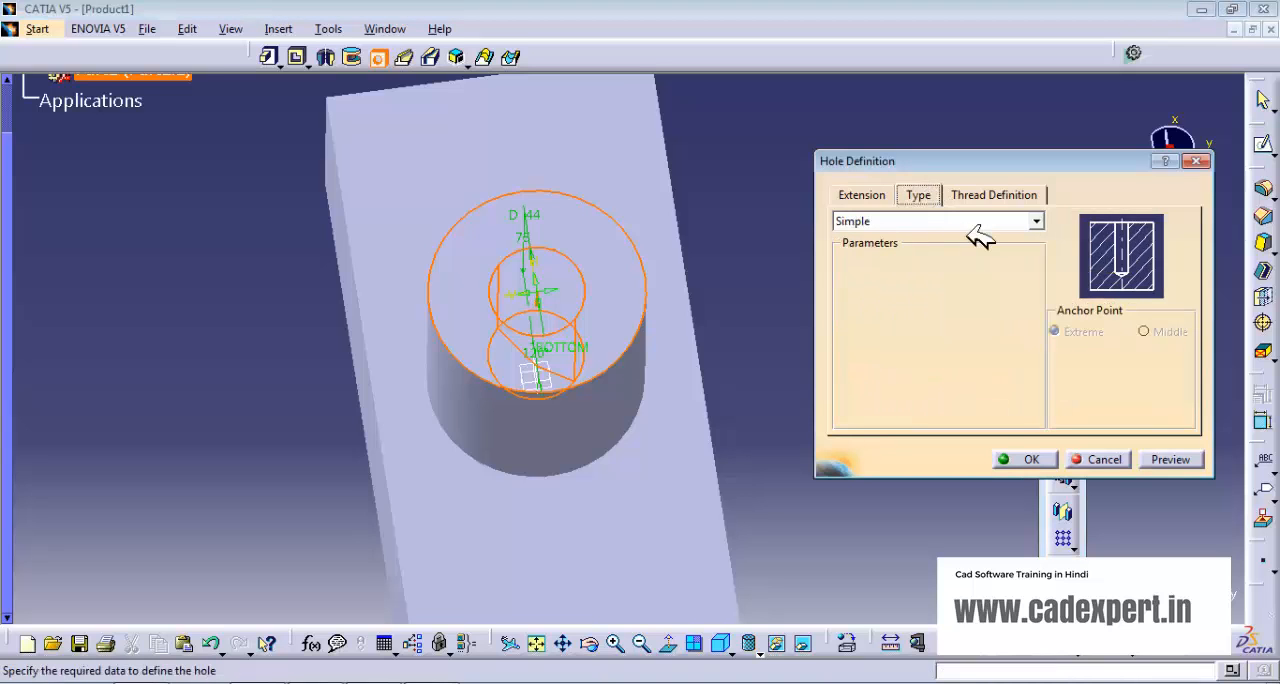
left_click(1022, 459)
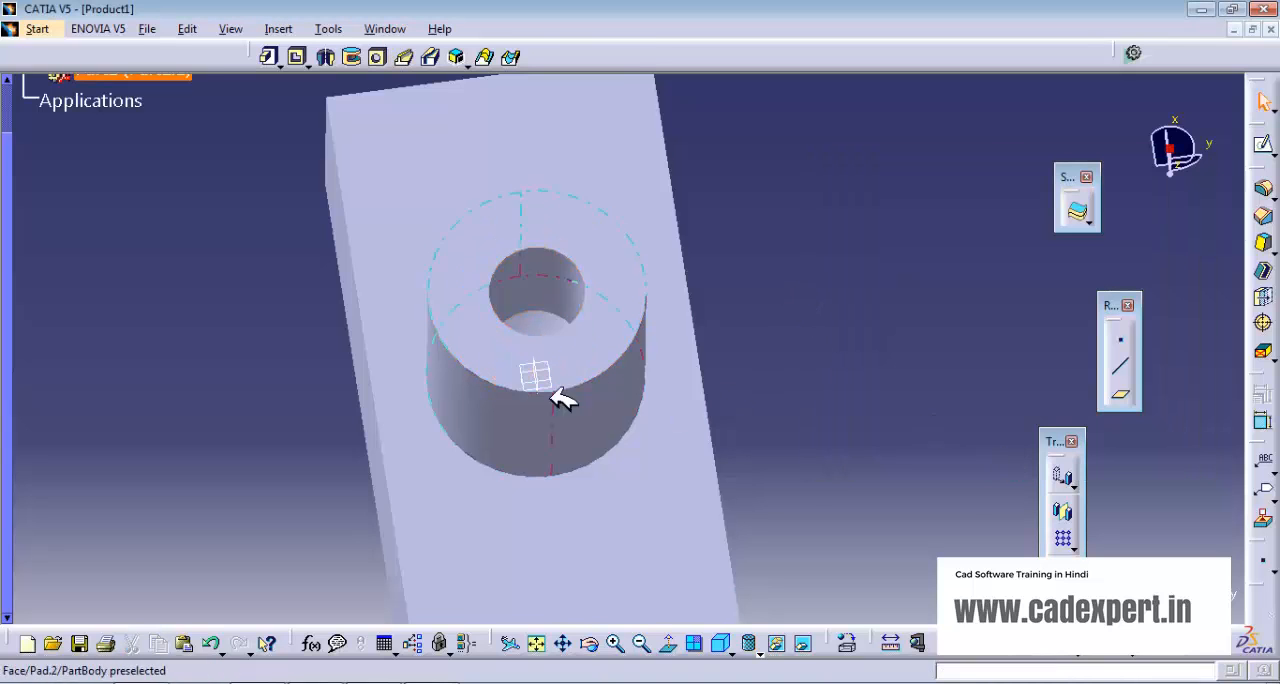
- Start a hole on the block's top face opposite the existing hole, about 57 mm from the left edge and 42 mm from the back edge
middle_click_drag(563, 398, 597, 348)
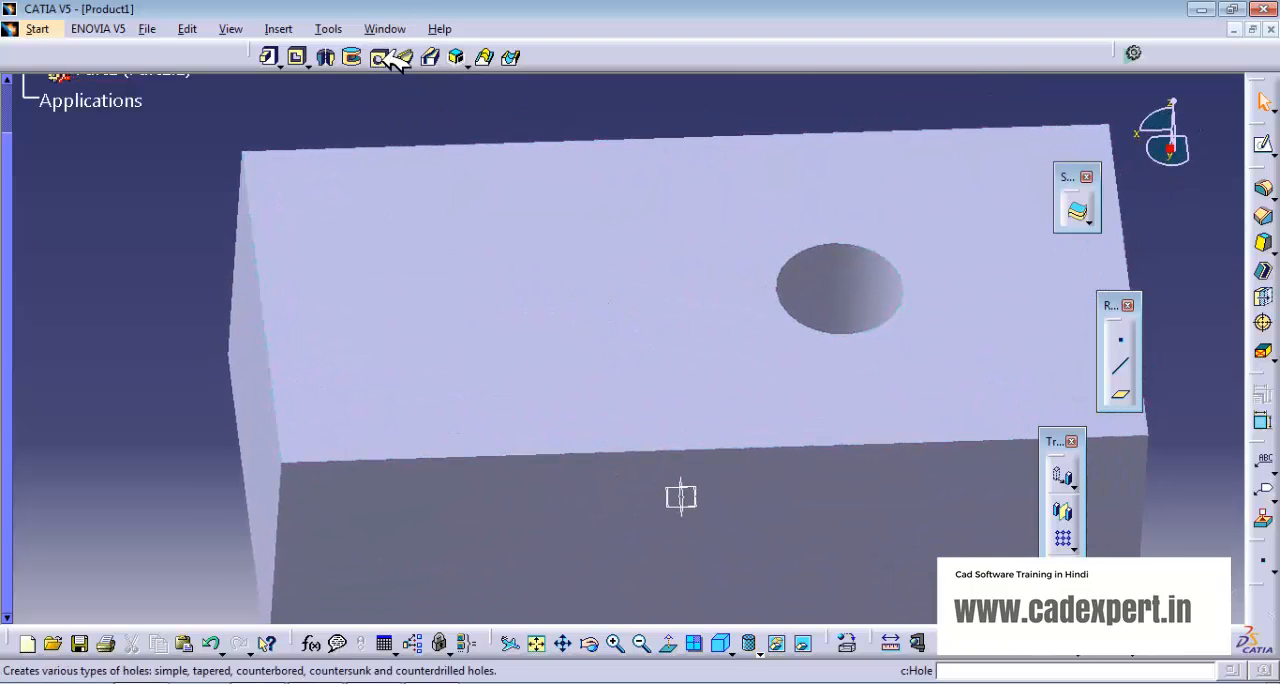
left_click(394, 58)
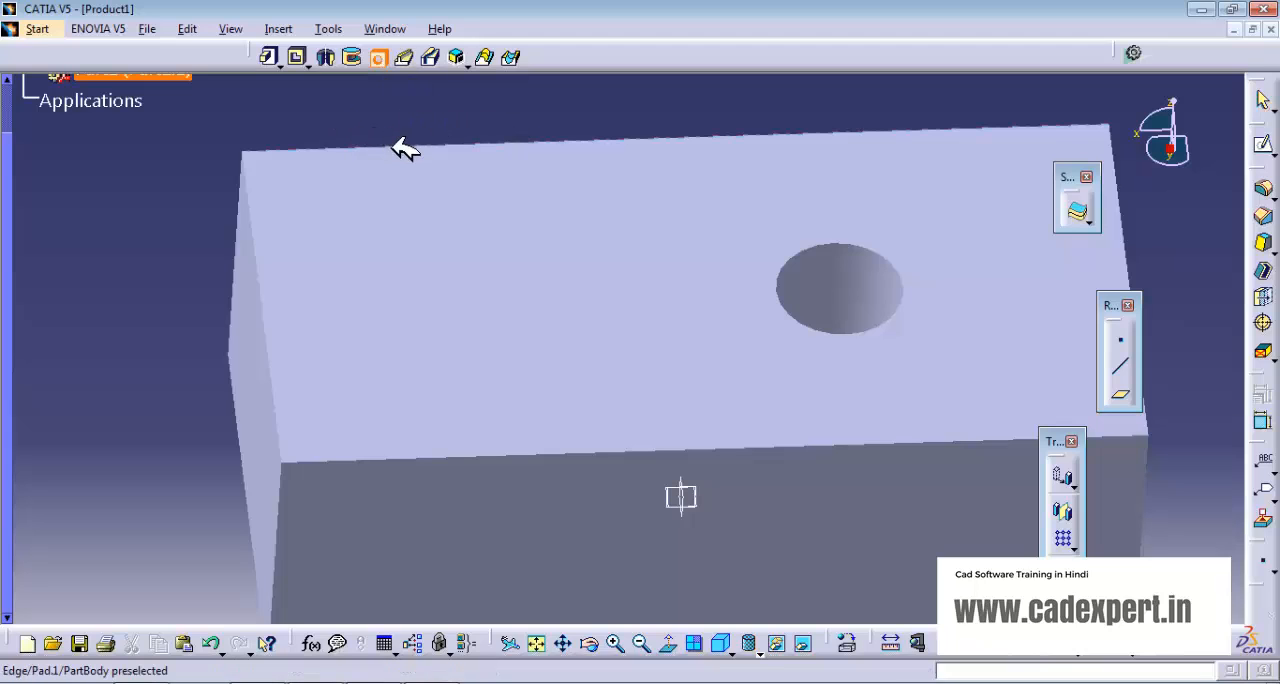
left_click(445, 144)
left_click(262, 244)
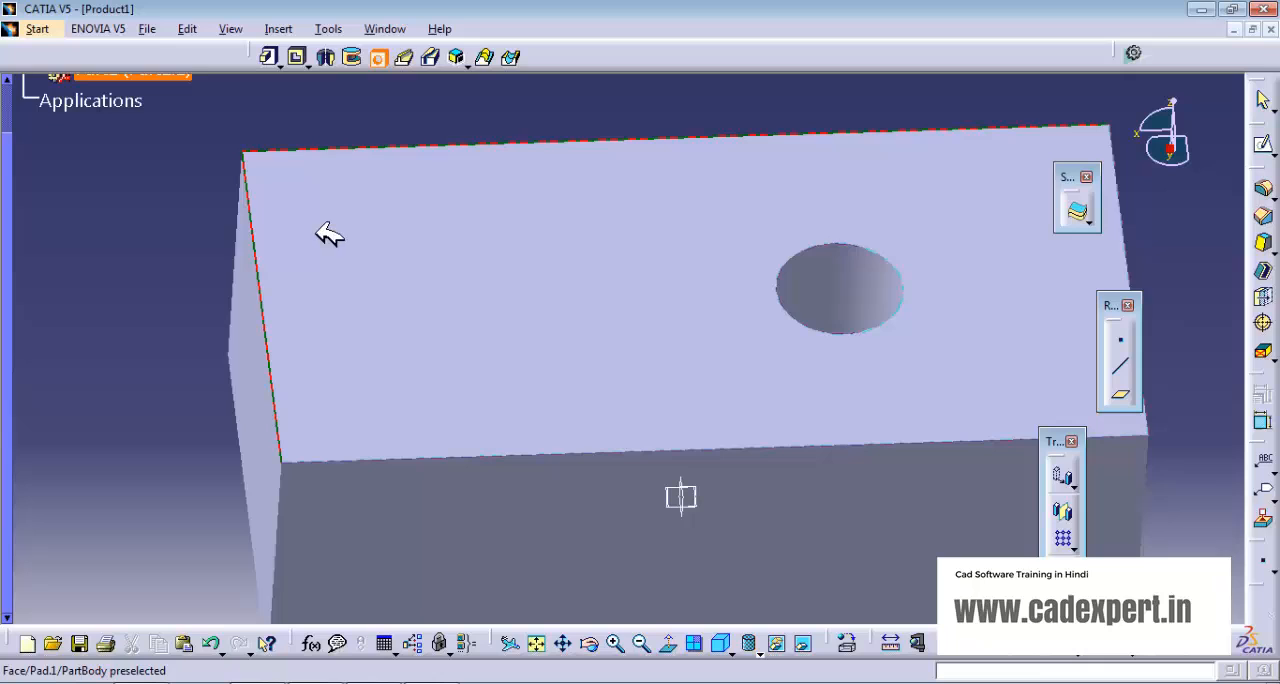
left_click(420, 234)
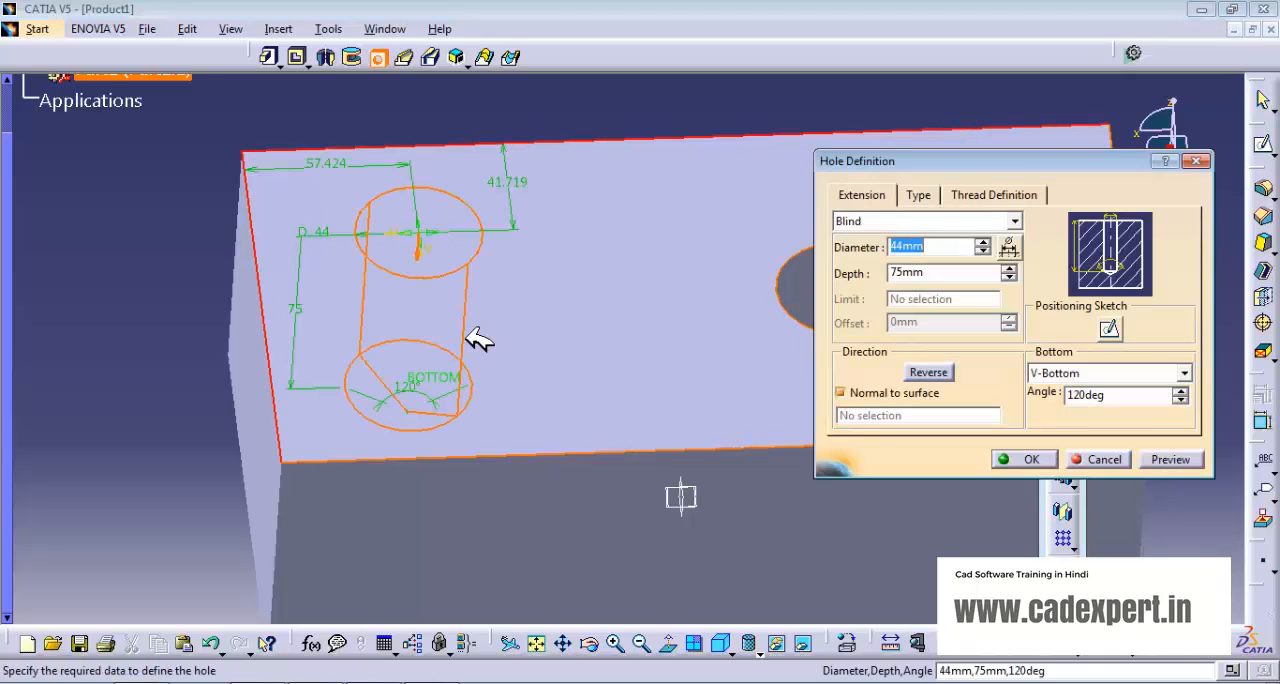
- Set the new hole's centre 60 mm from the left edge and 45 mm from the back edge
double_click(329, 163)
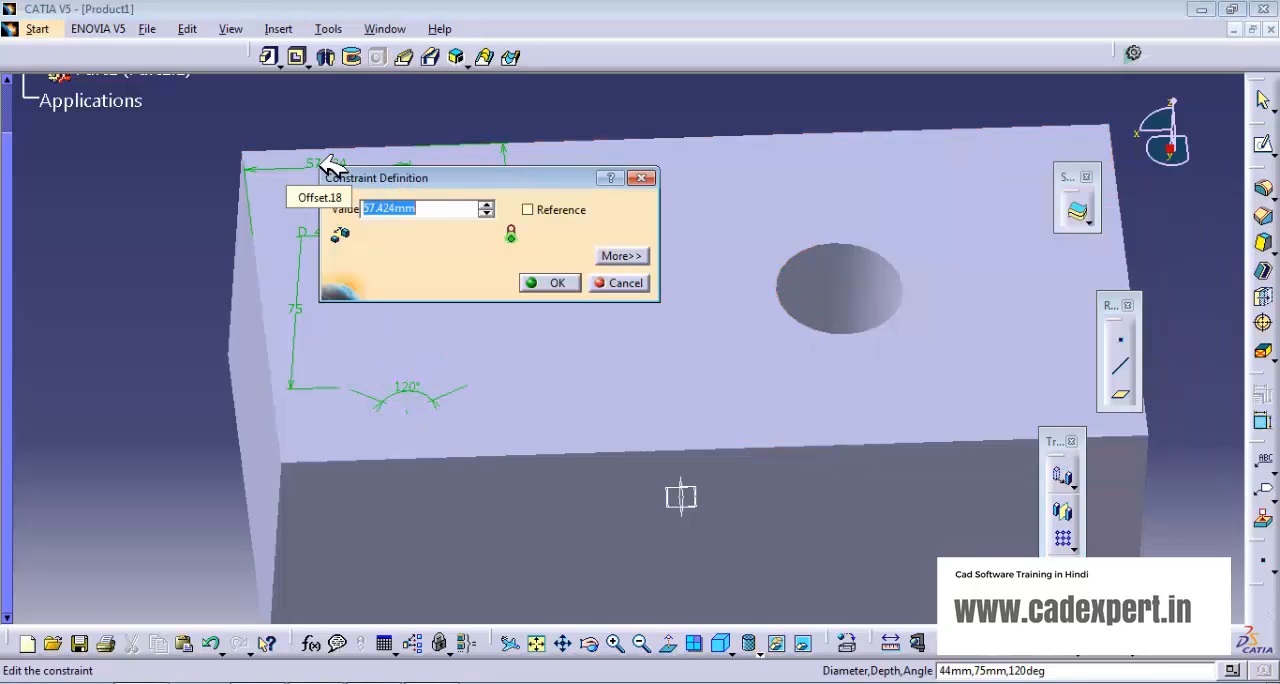
type("60")
left_click(549, 282)
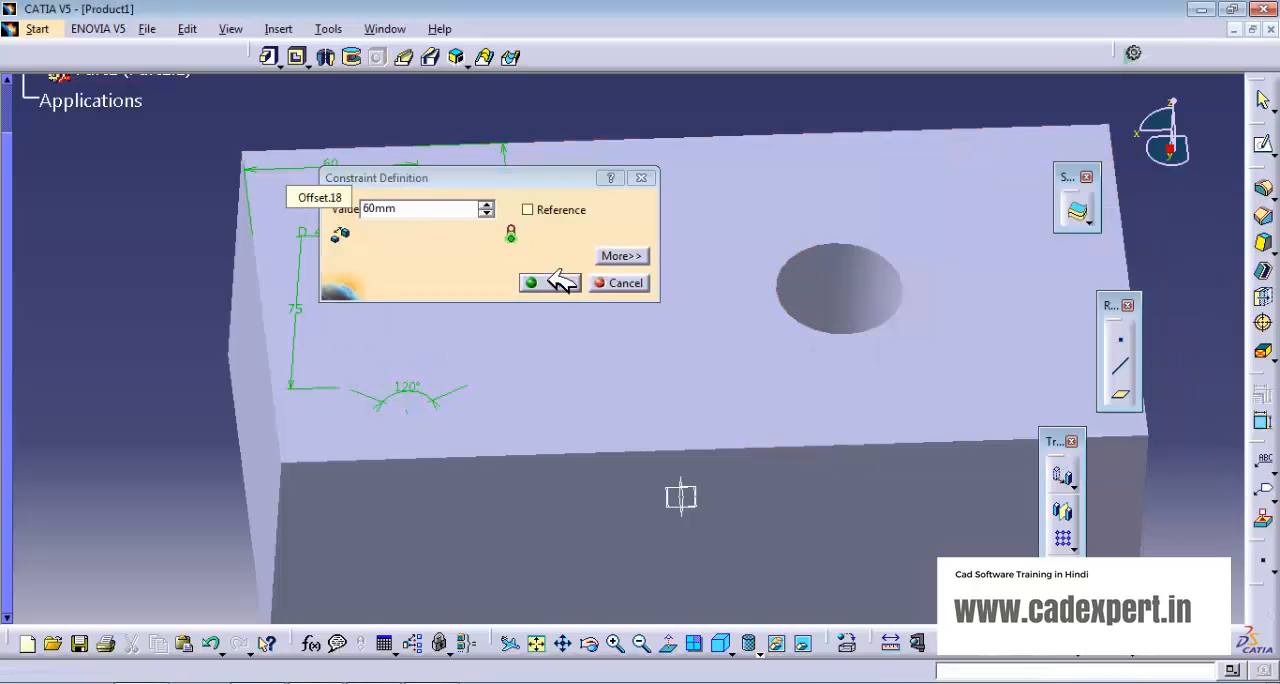
double_click(530, 181)
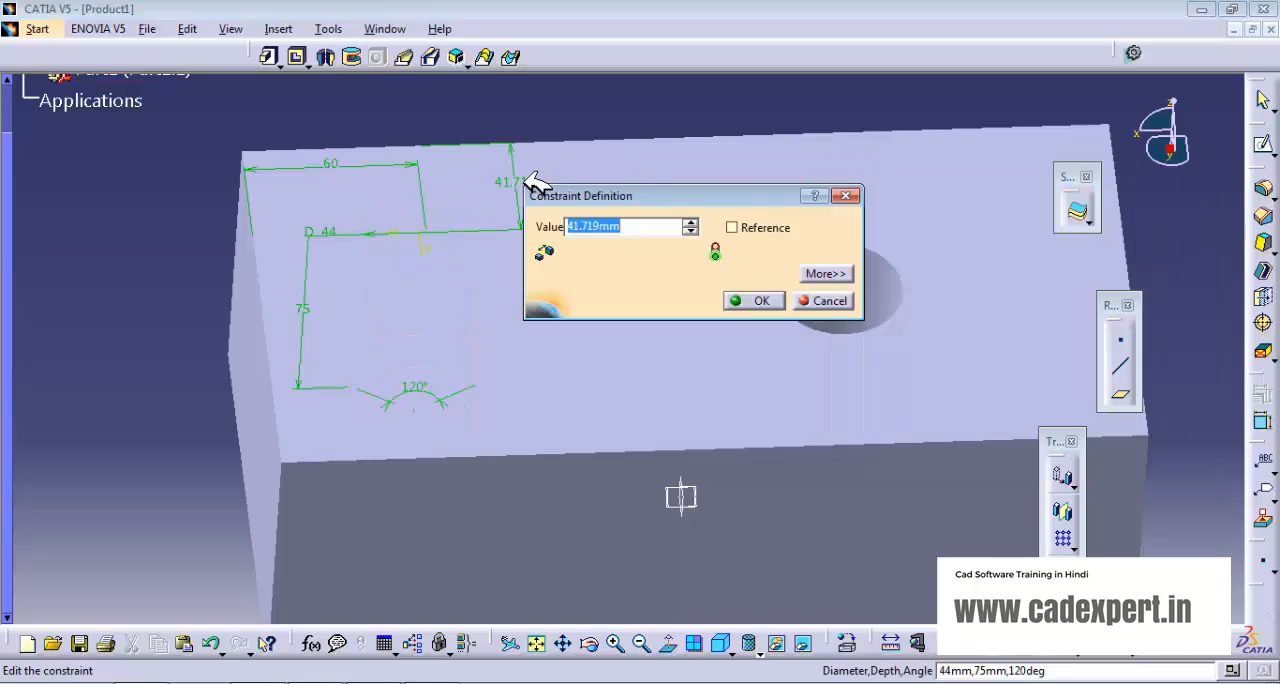
type("45")
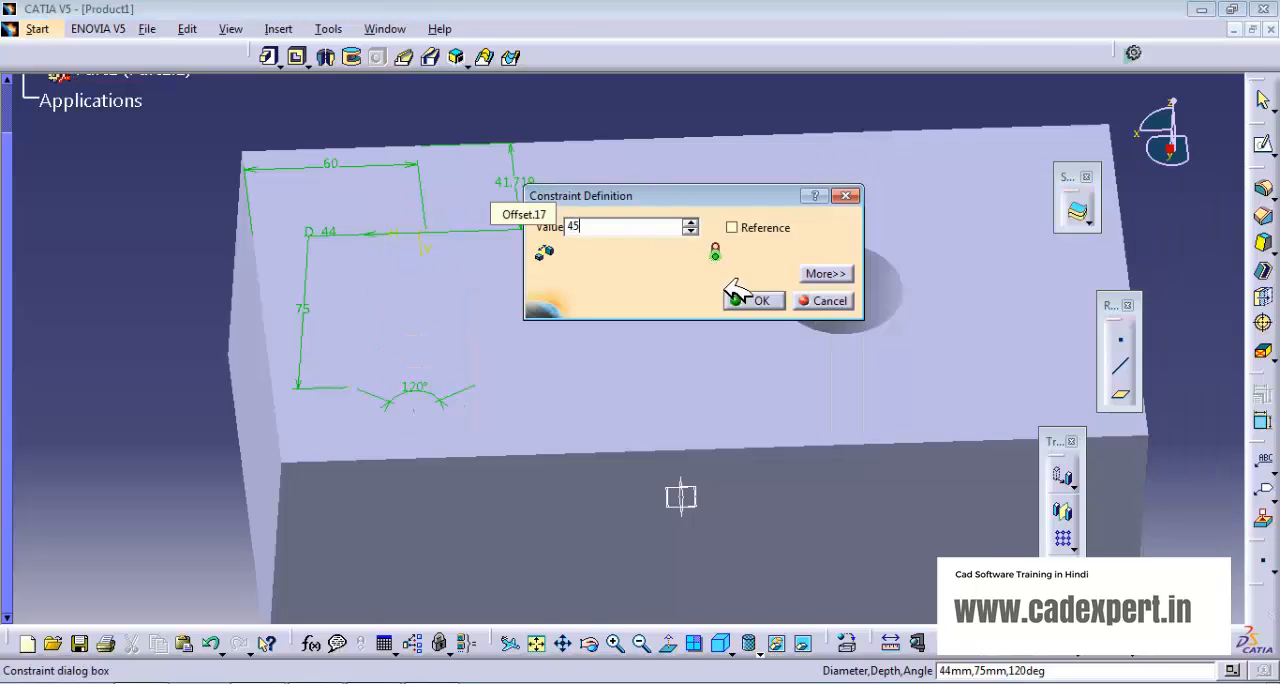
left_click(750, 300)
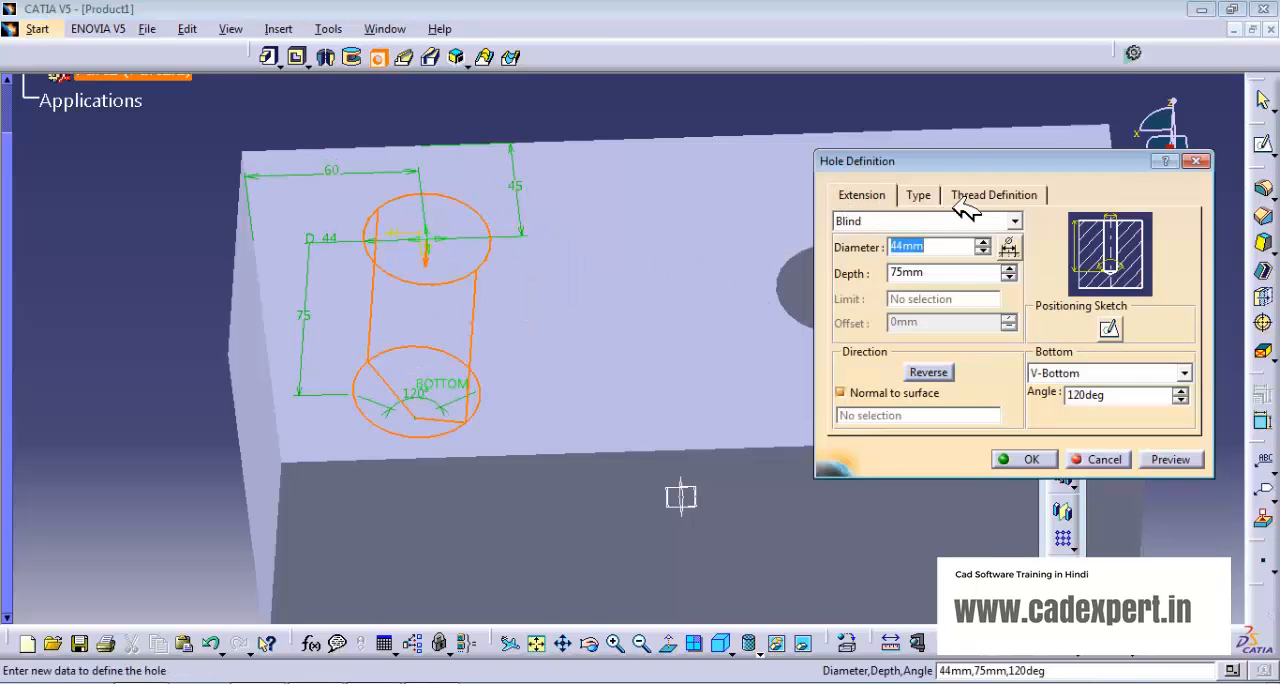
- Change the hole type to Tapered with a 20-degree angle
left_click(918, 195)
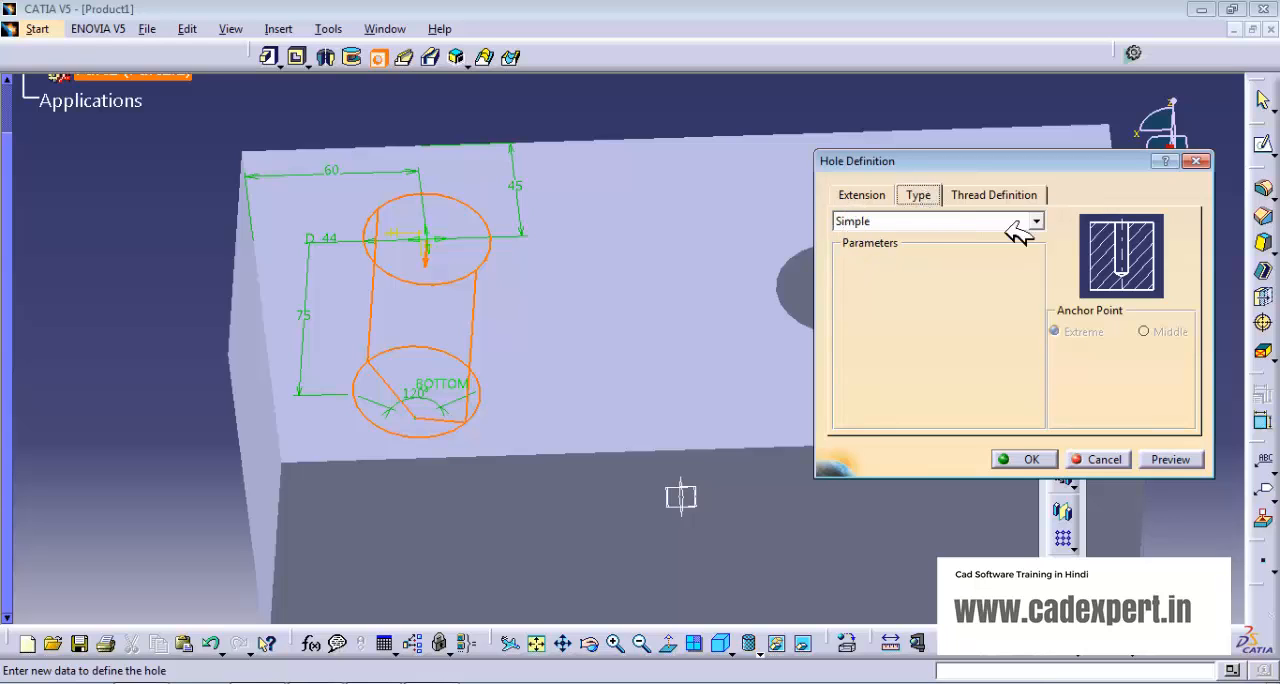
left_click(1037, 220)
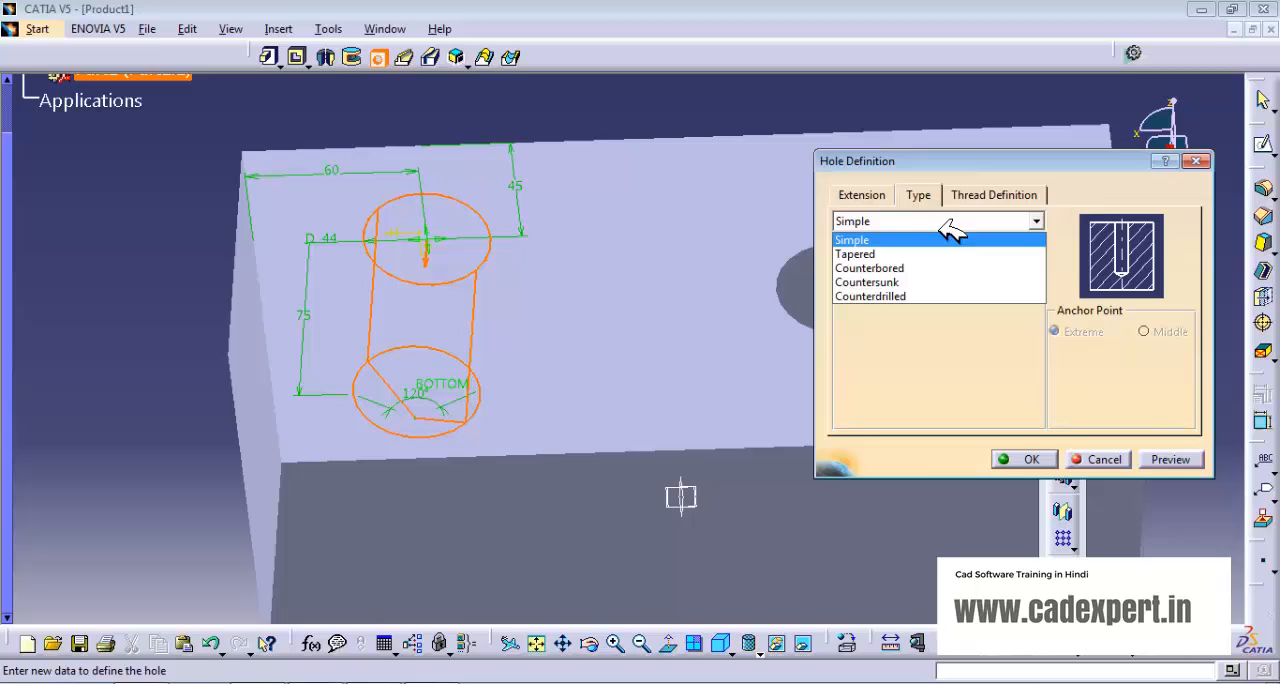
left_click(860, 254)
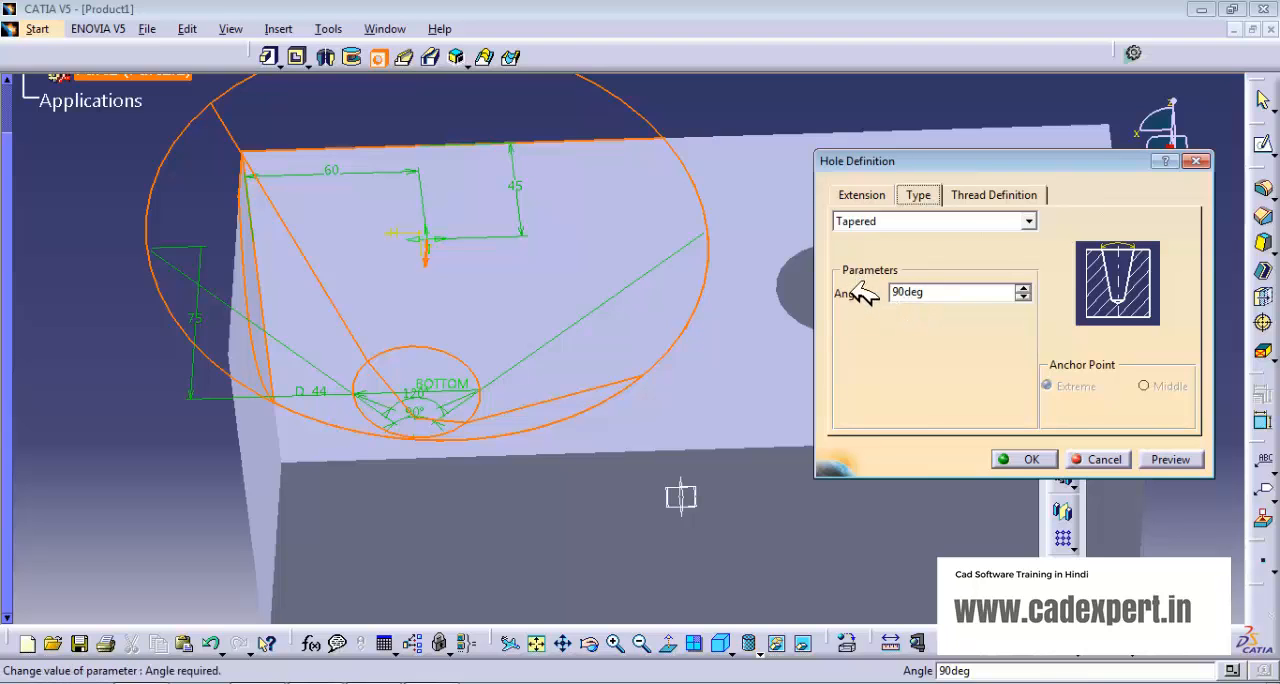
left_click(1023, 297)
left_click(1023, 297)
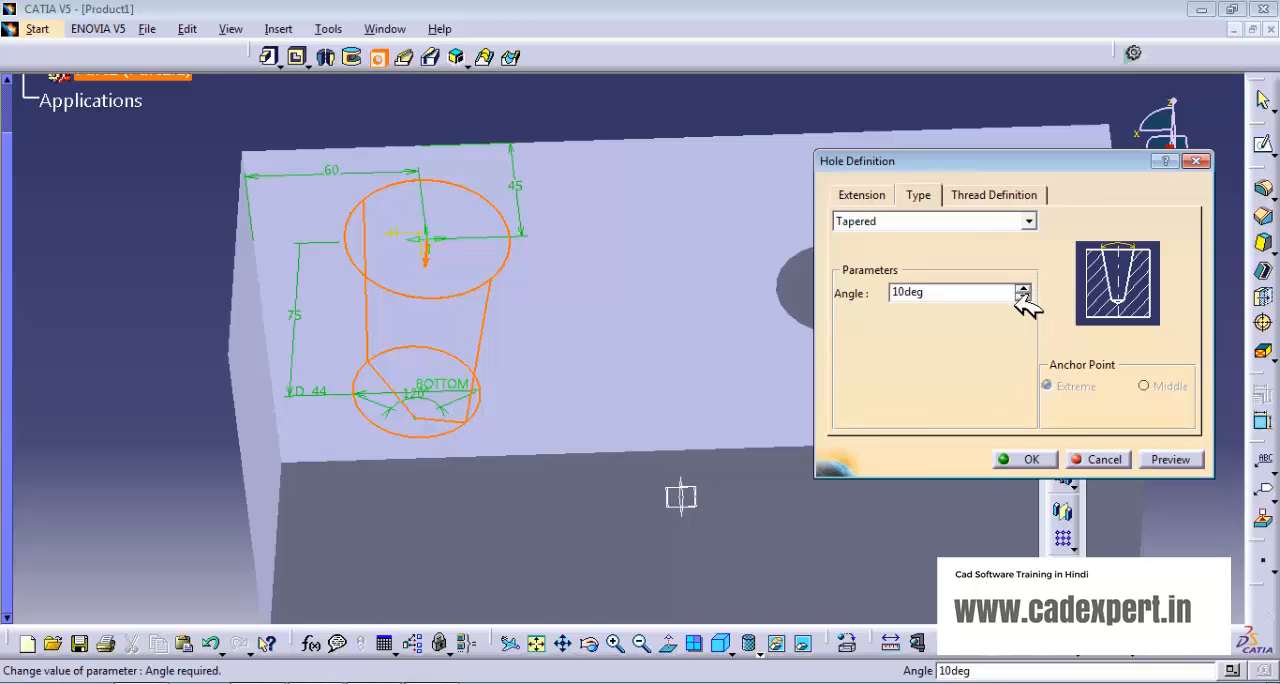
left_click(1023, 288)
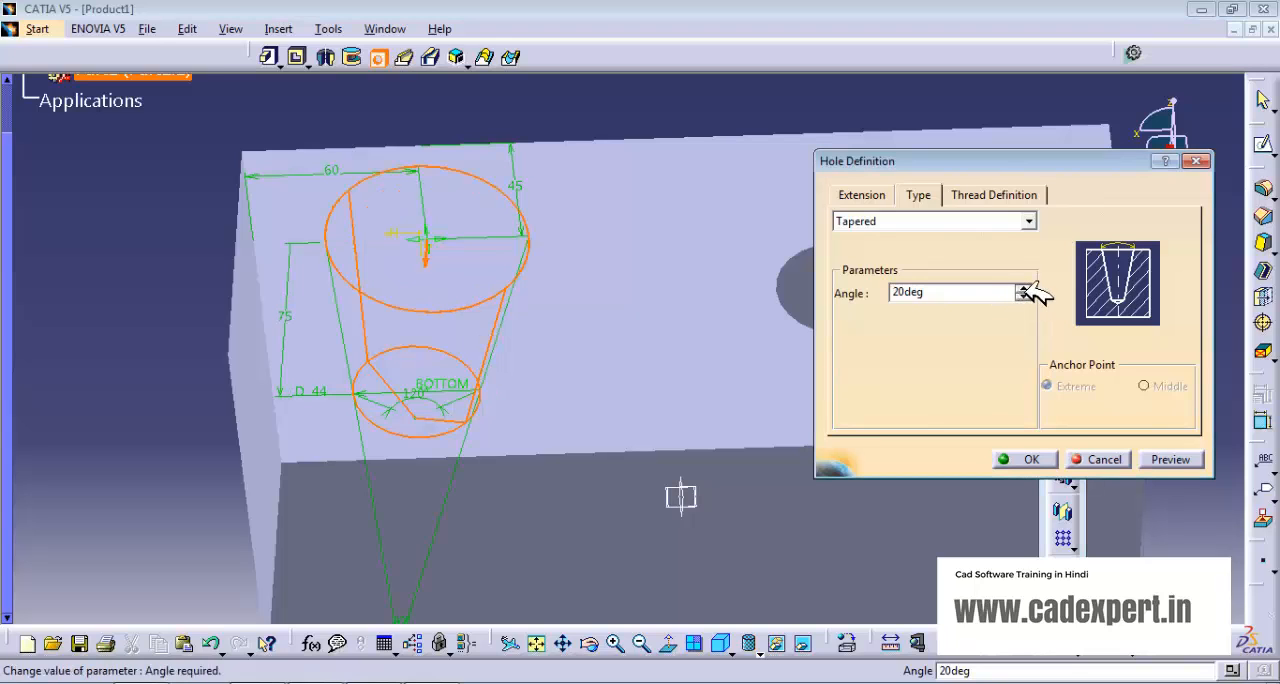
- Give the tapered hole a Flat bottom
left_click(861, 194)
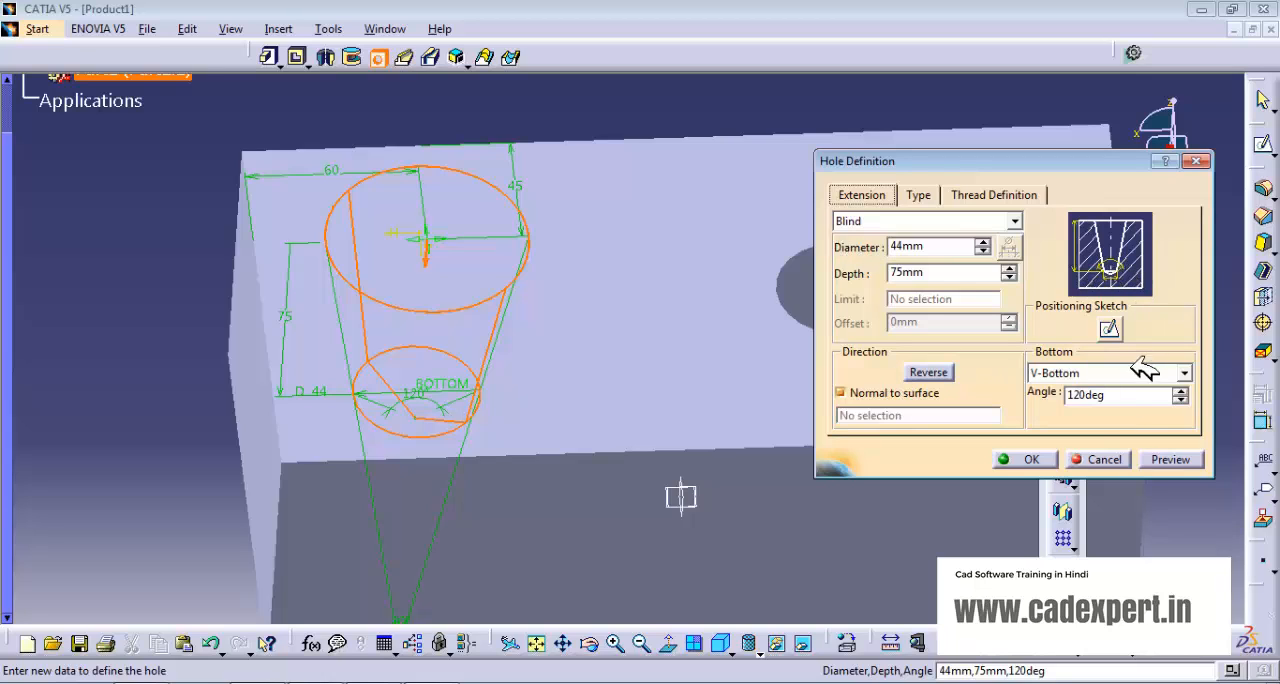
left_click(1184, 373)
left_click(1082, 384)
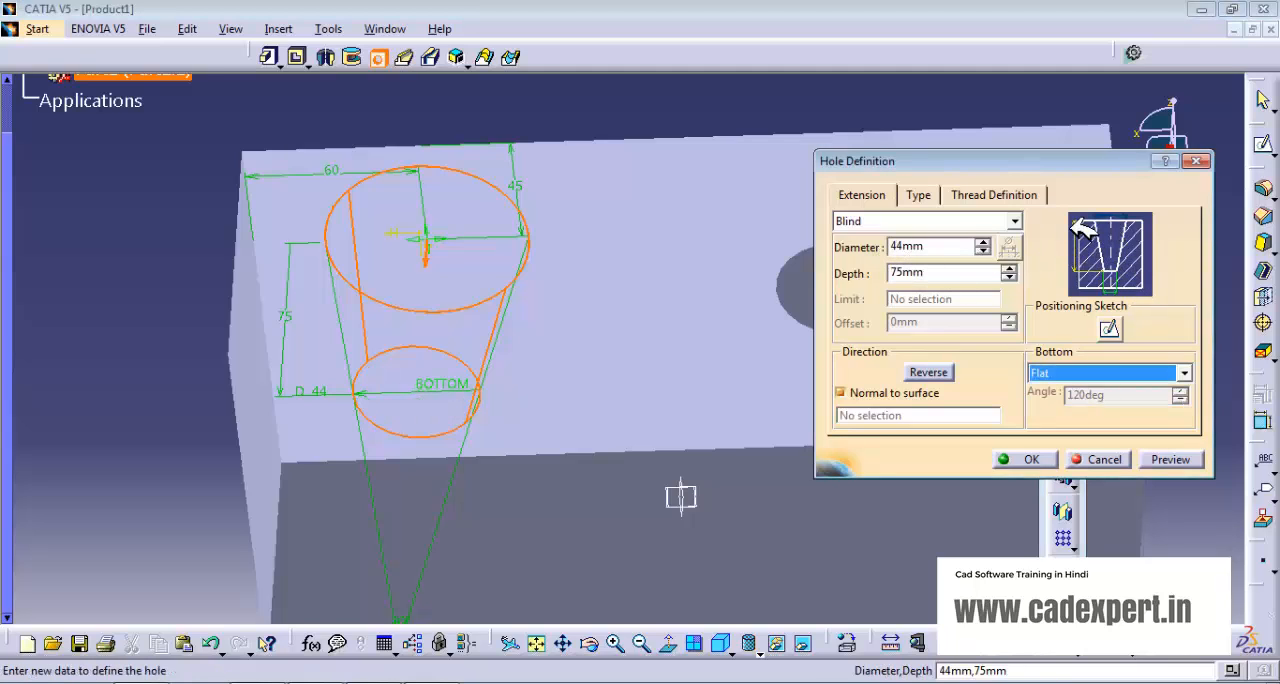
- Try a 30-degree taper angle on the hole and restore it to 20 degrees
left_click(921, 197)
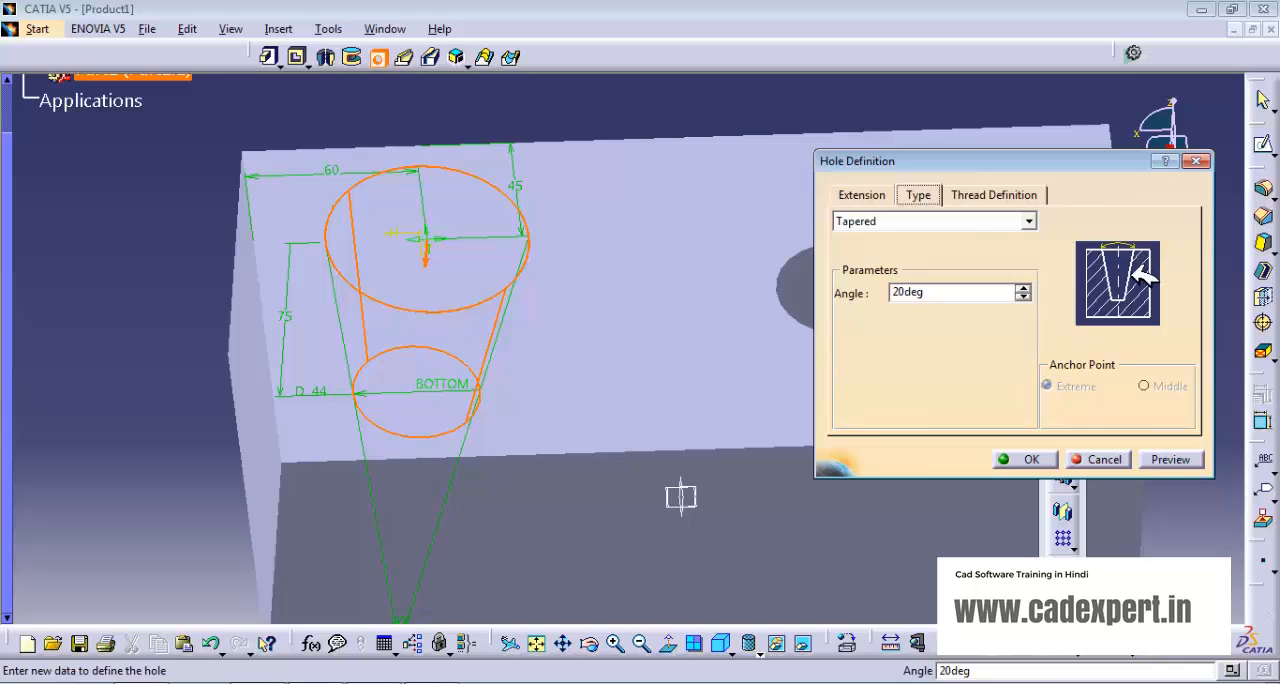
left_click(1023, 287)
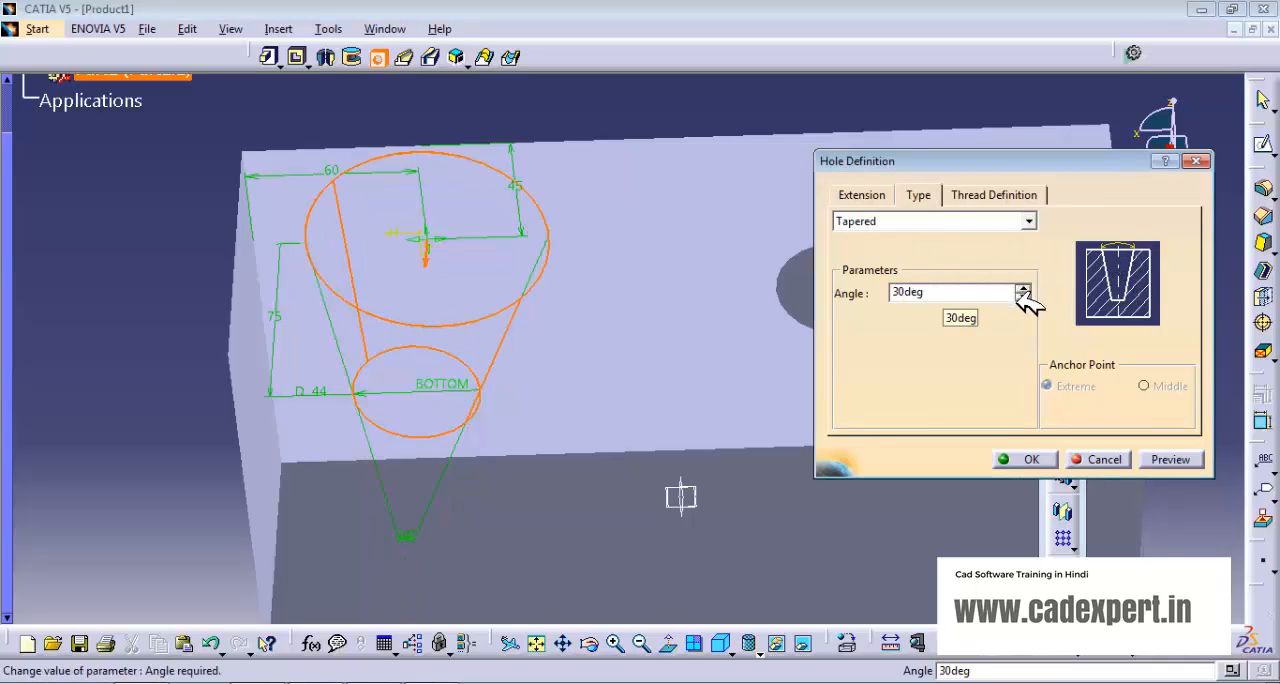
left_click(1023, 296)
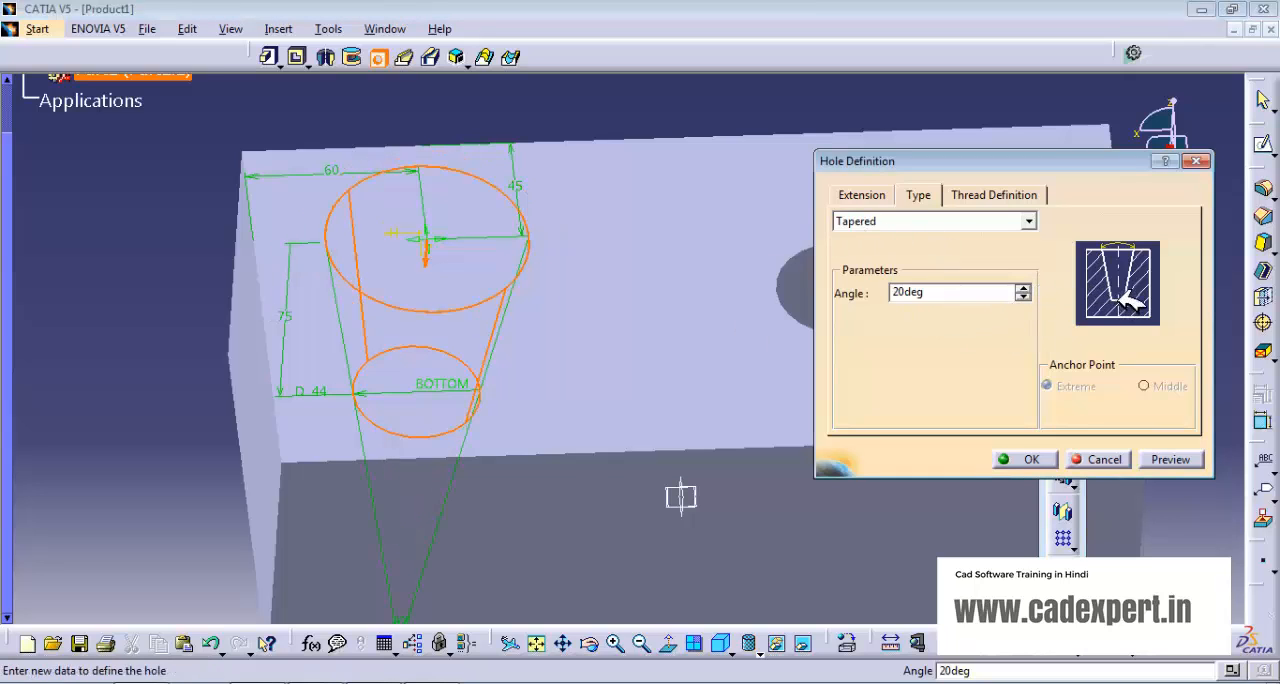
- Review the tapered hole's extension and type settings, and create the hole in the block
left_click(872, 195)
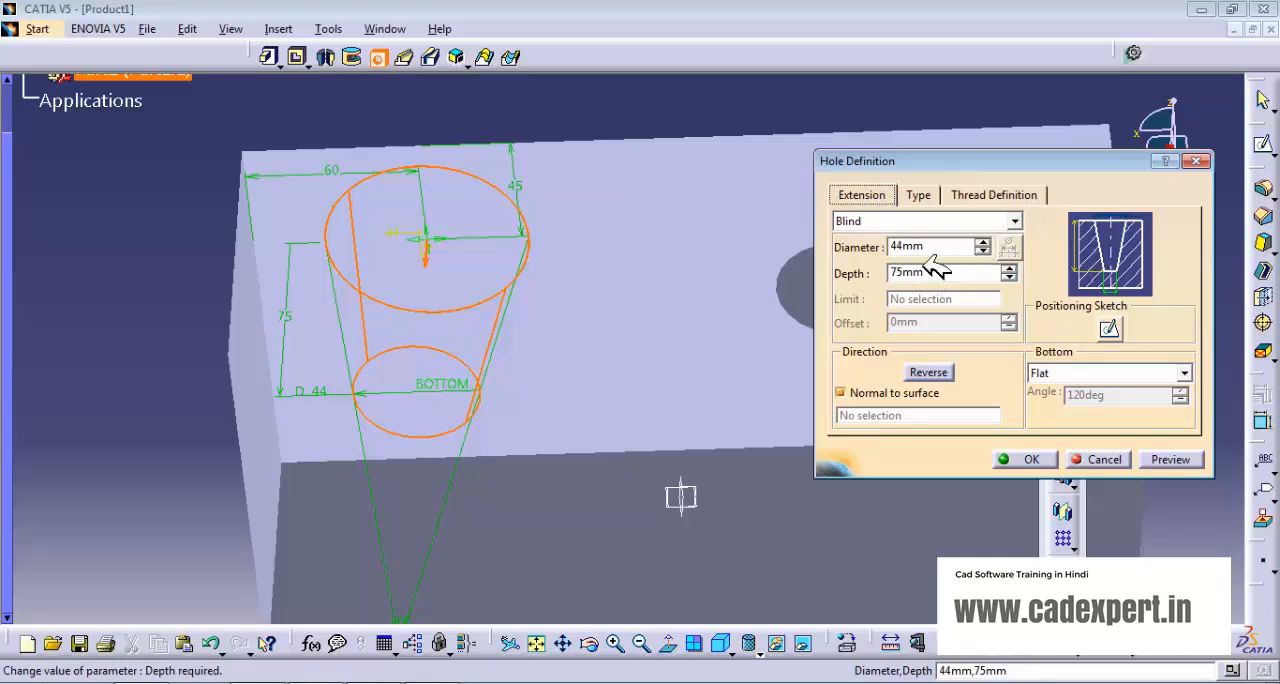
left_click(920, 195)
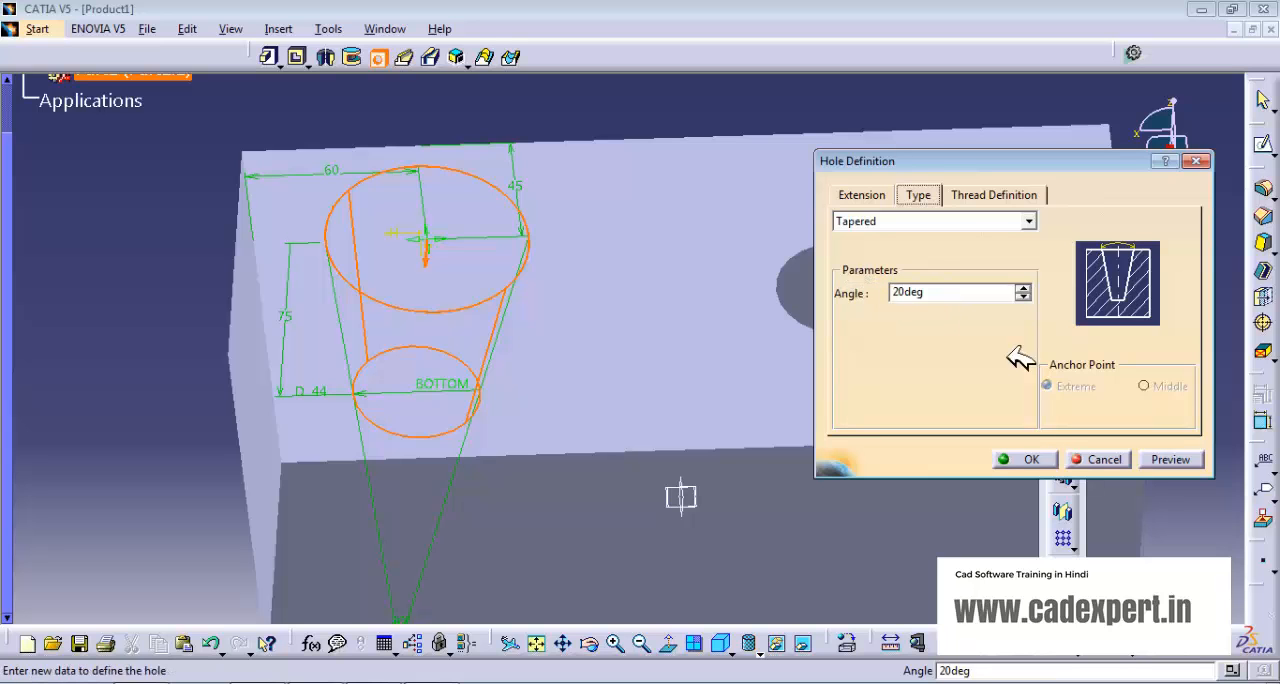
left_click(1030, 459)
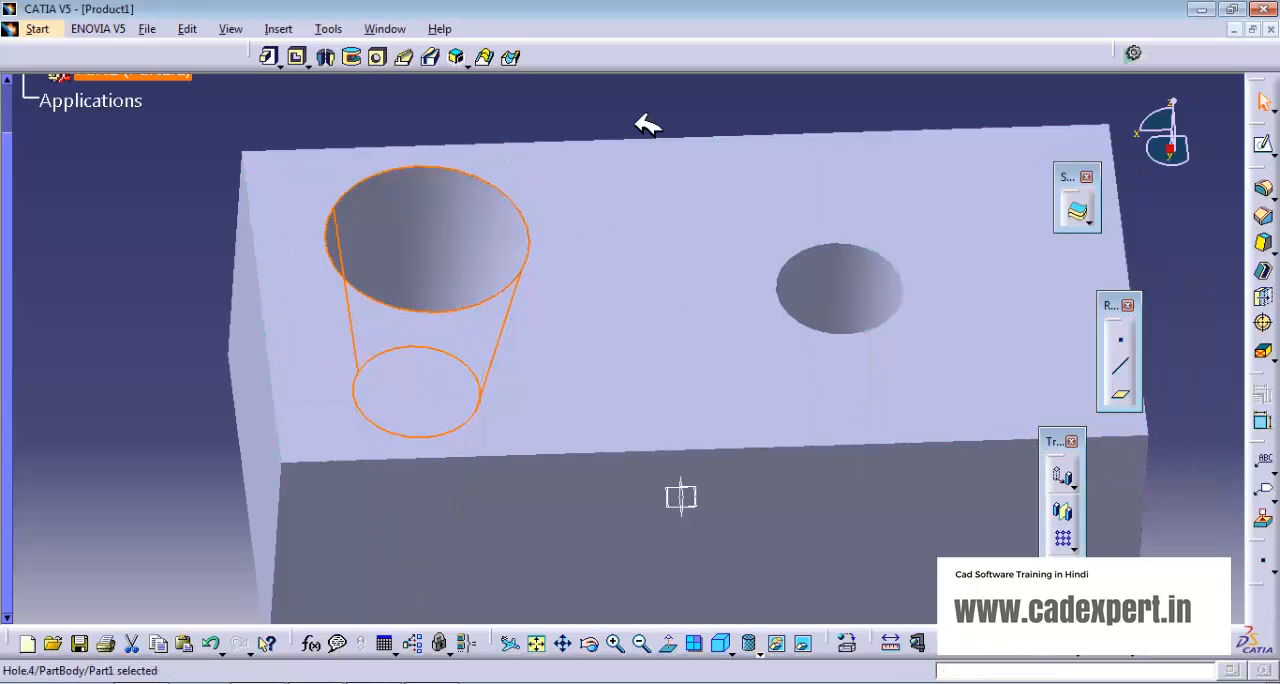
mouse_move(651, 120)
middle_mouse_down()
mouse_move(617, 252)
mouse_move(634, 134)
middle_mouse_up()
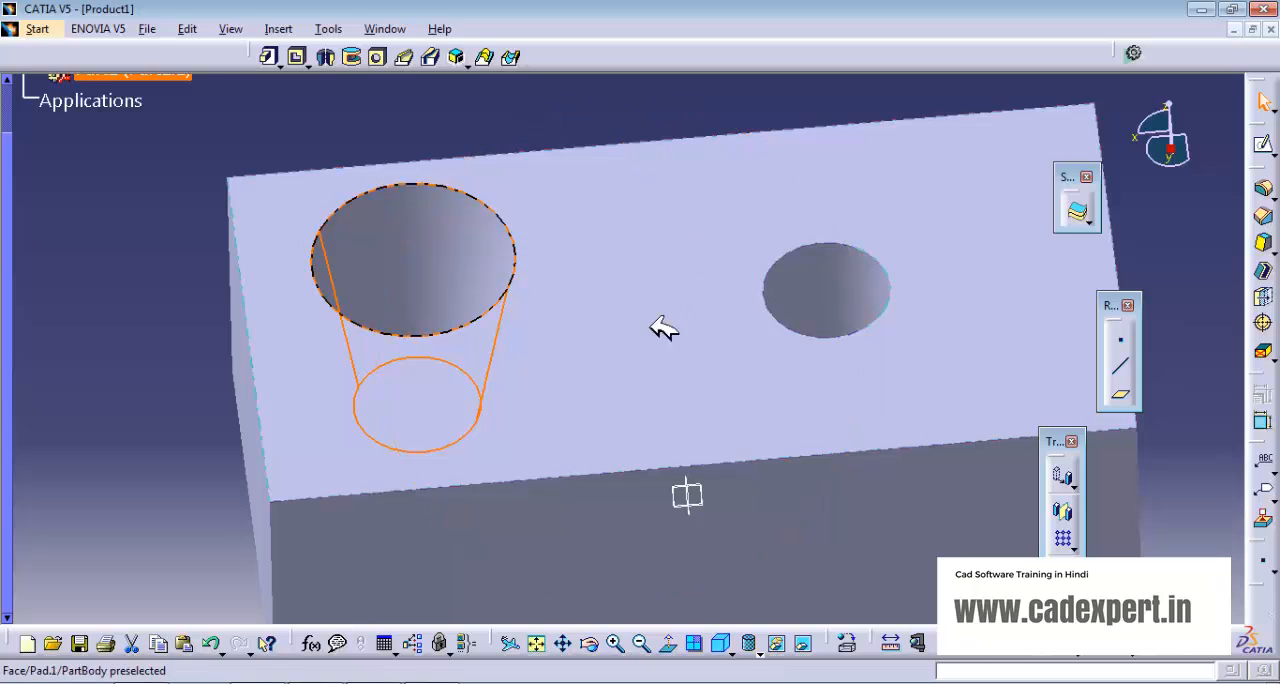
middle_click_drag(660, 329, 491, 386)
left_click(520, 108)
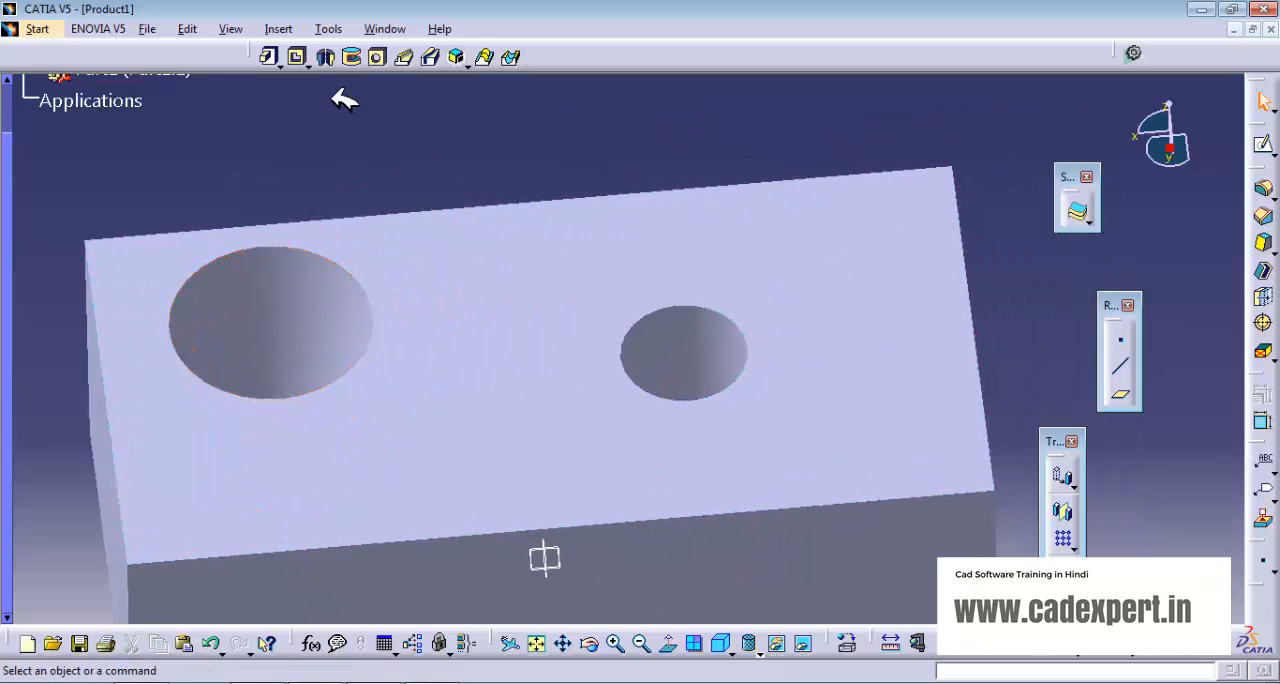
- Place a Counterbored hole on the block's top face, about 44 mm from the right edge and 25 mm from the back edge
left_click(376, 57)
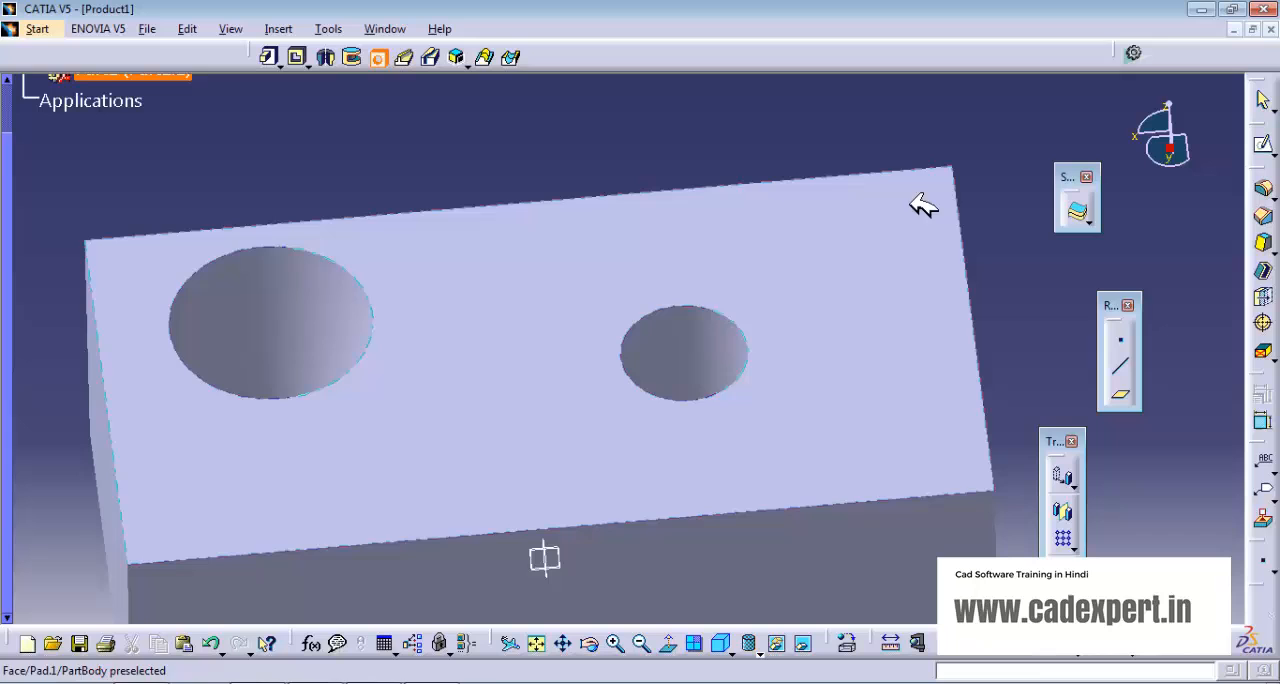
left_click(849, 232)
middle_click_drag(706, 313, 510, 348)
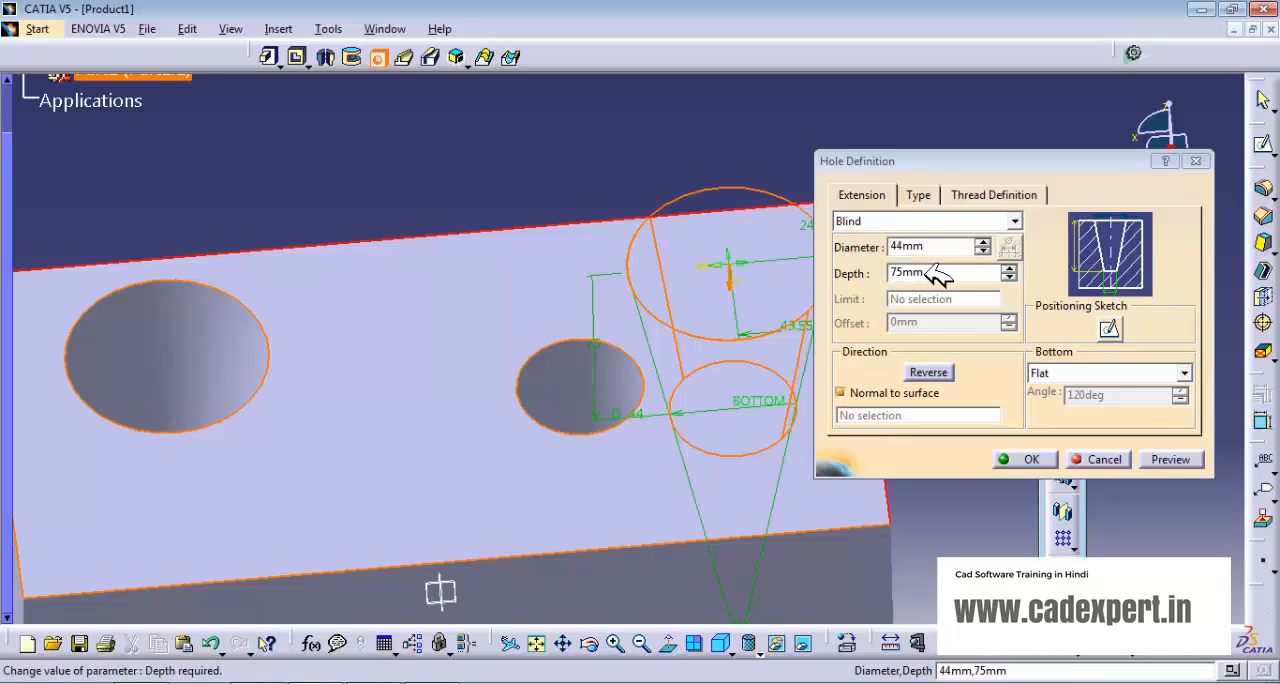
left_click(1014, 221)
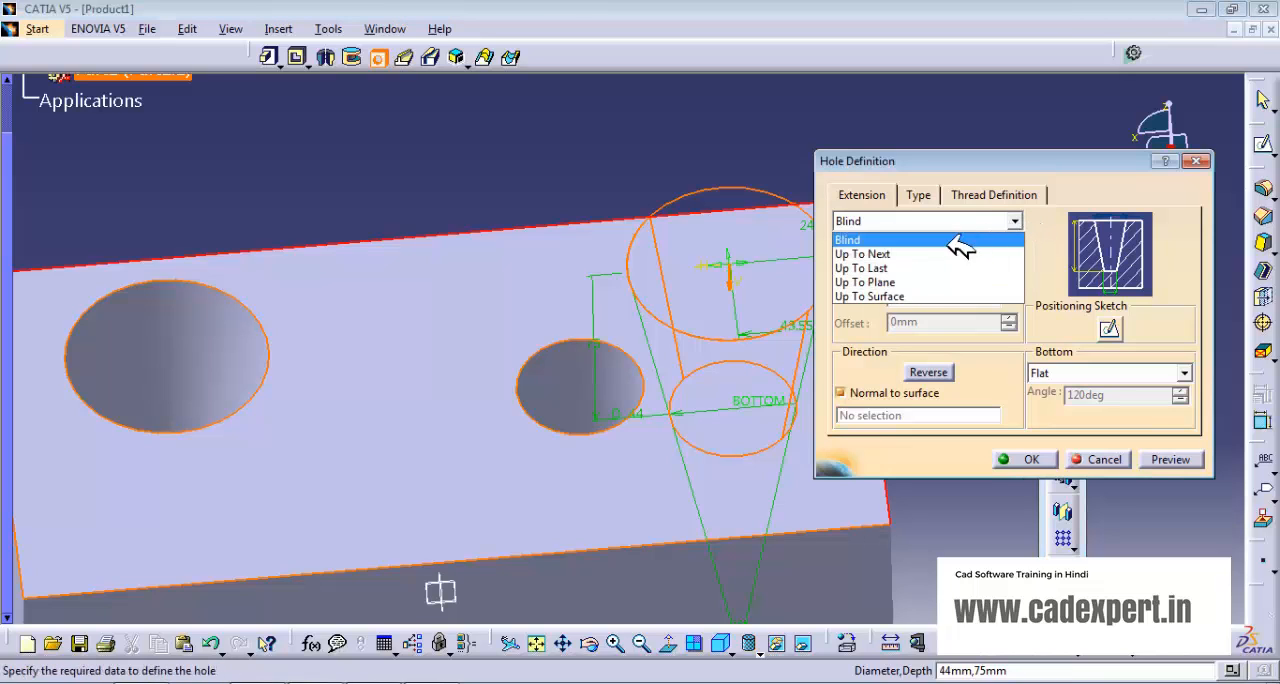
left_click(930, 197)
left_click(922, 196)
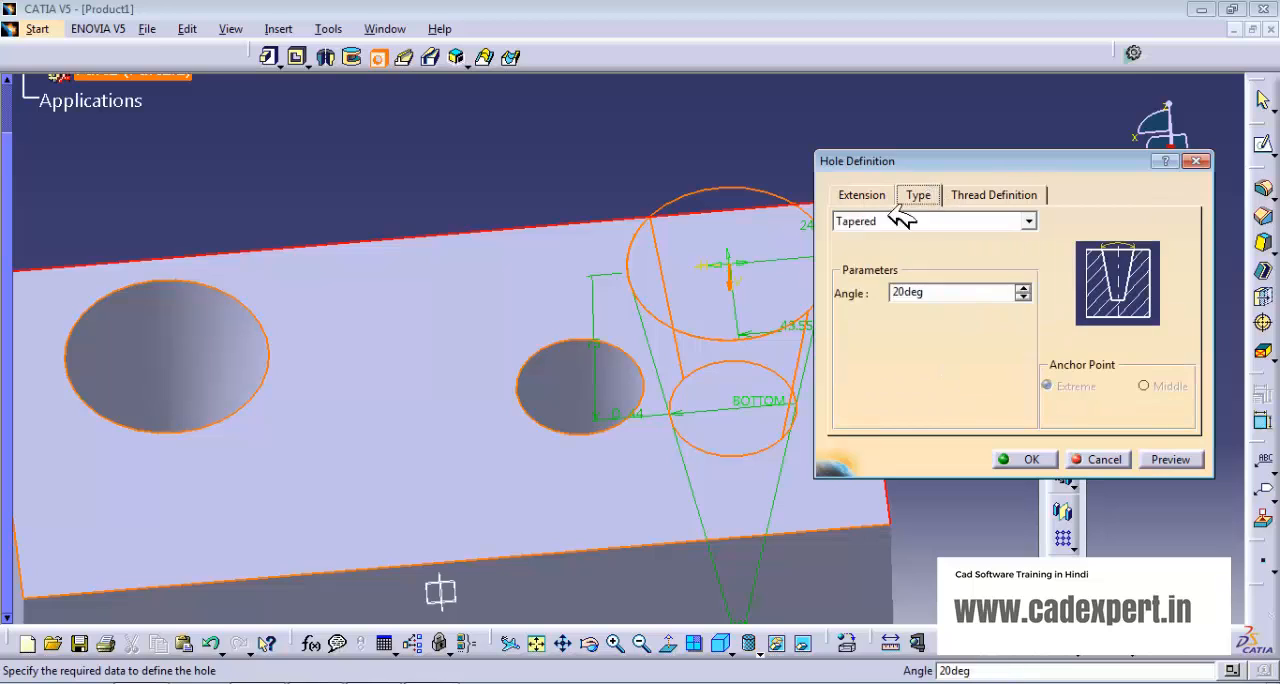
left_click(1030, 221)
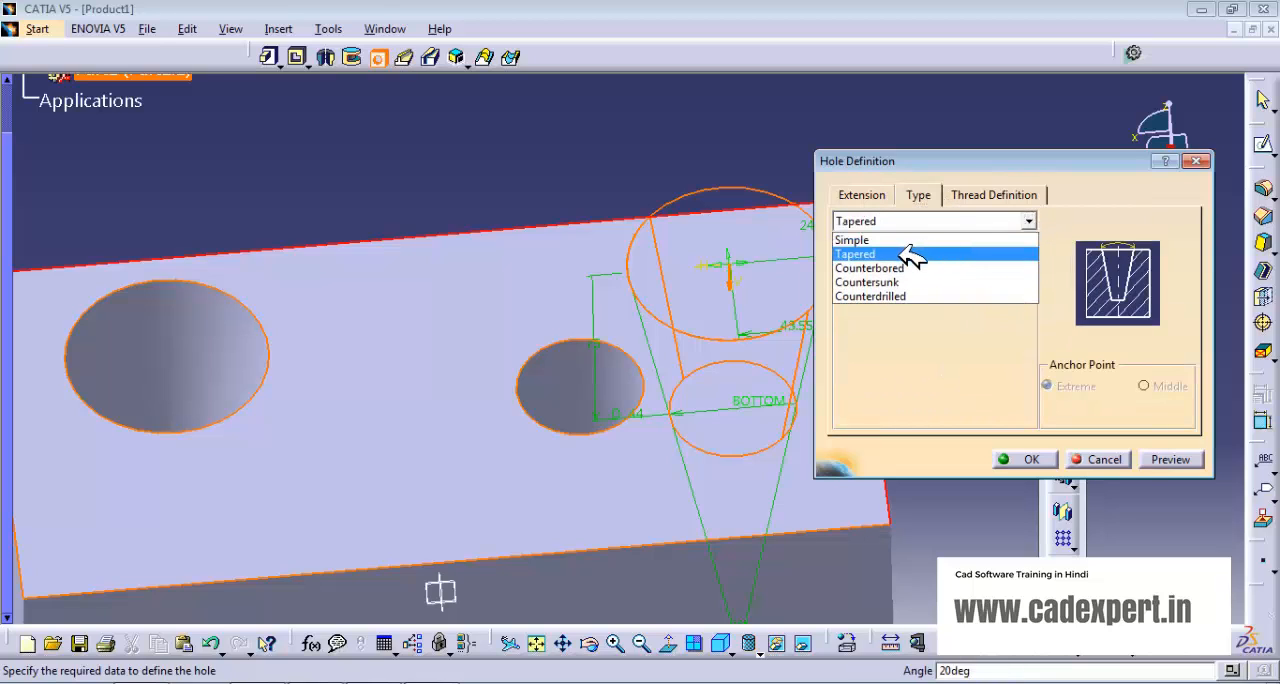
left_click(872, 270)
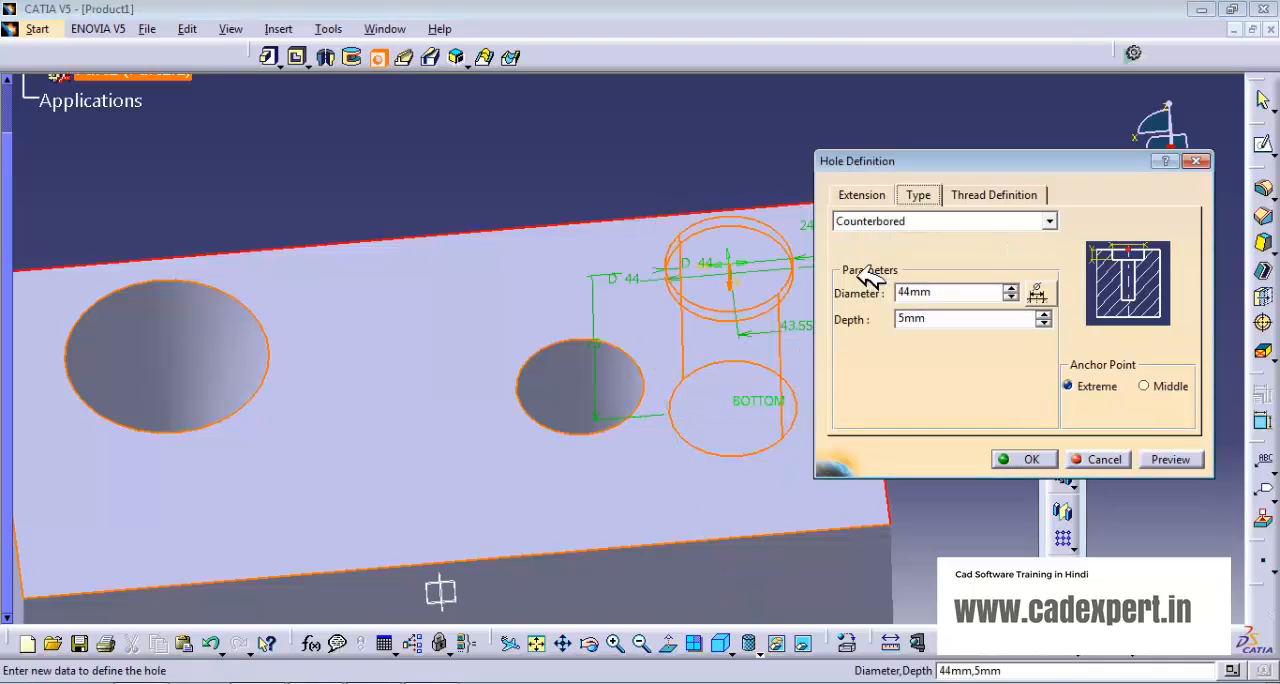
middle_click_drag(683, 375, 610, 388)
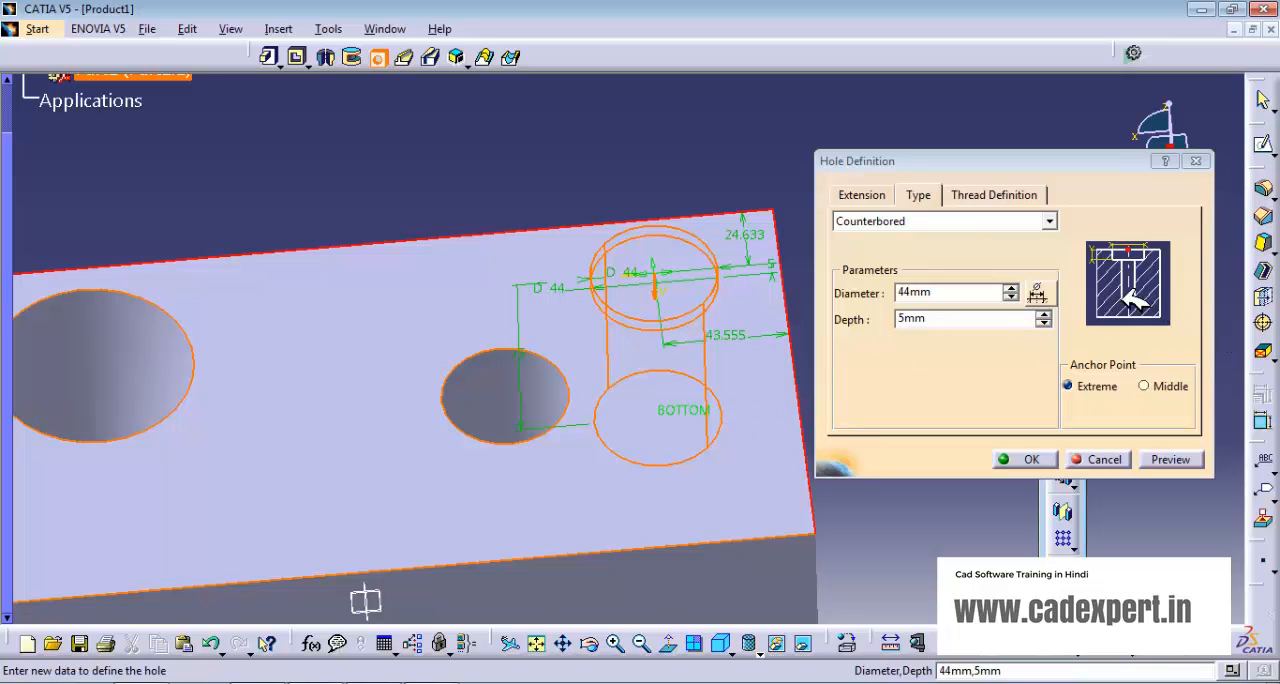
- Set the counterbored hole's main bore diameter to 30 mm
left_click(885, 196)
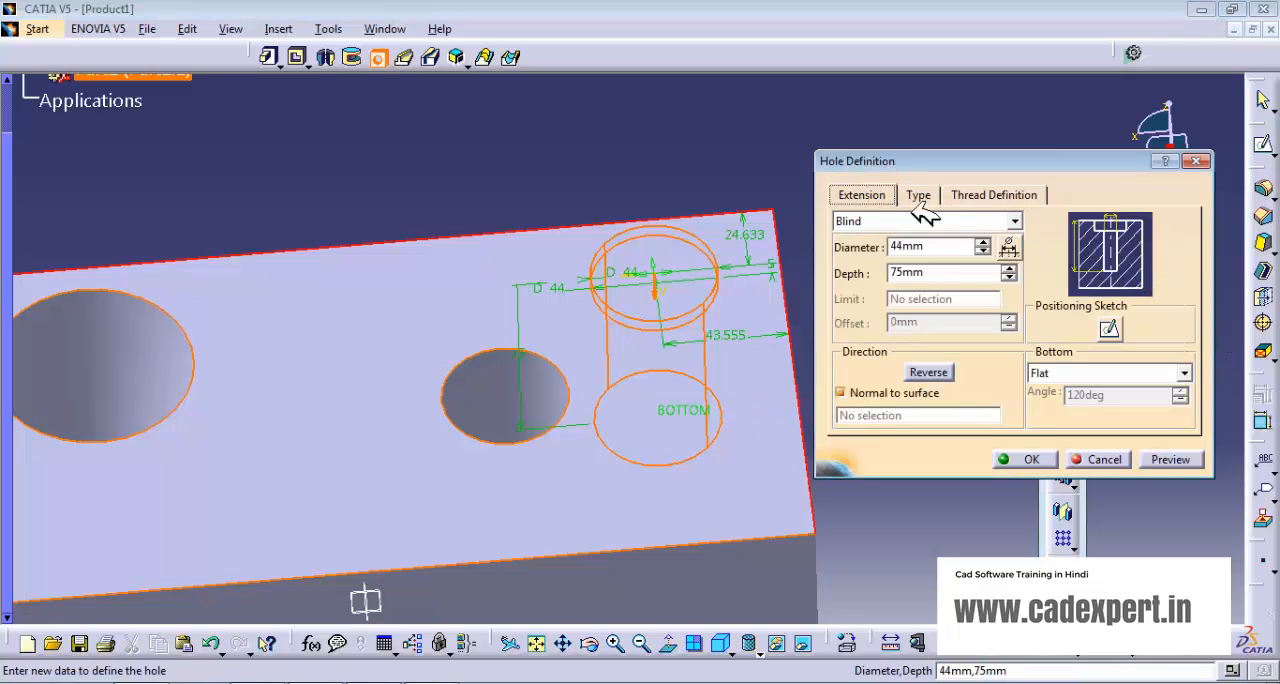
left_click(985, 251)
left_click_drag(985, 251, 985, 251)
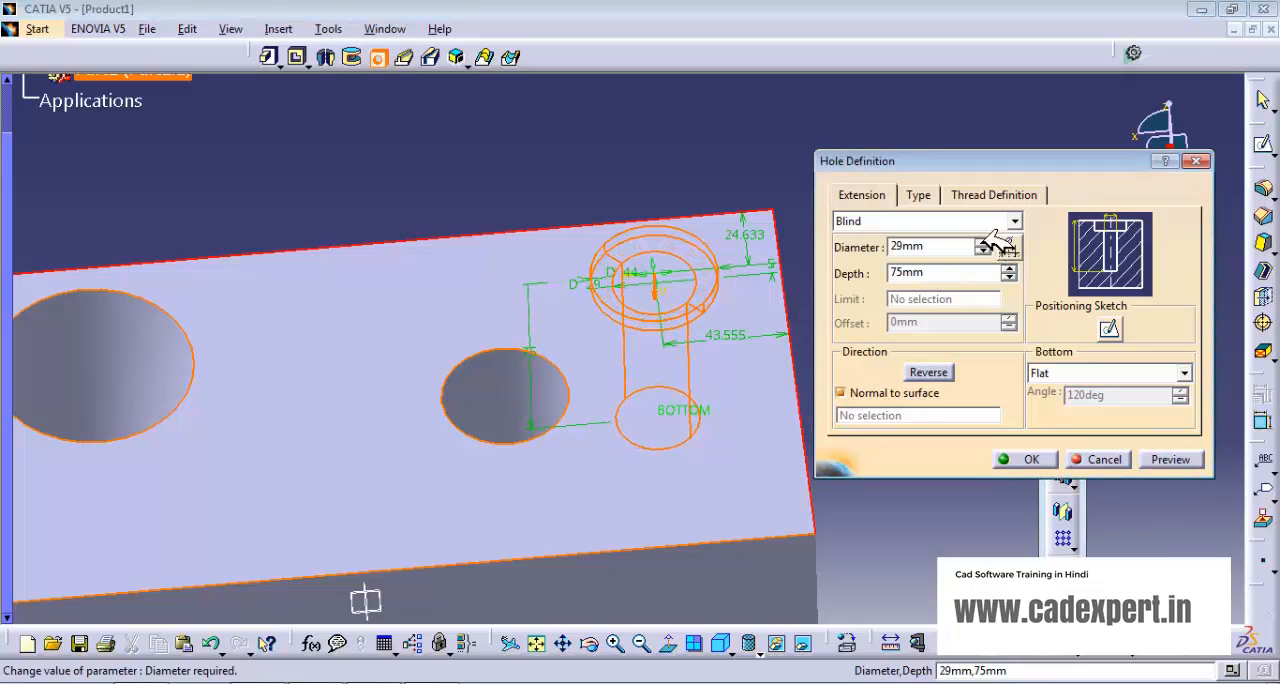
left_click(985, 243)
- Set the diameter of the counterbore recess to 45 mm
left_click(918, 195)
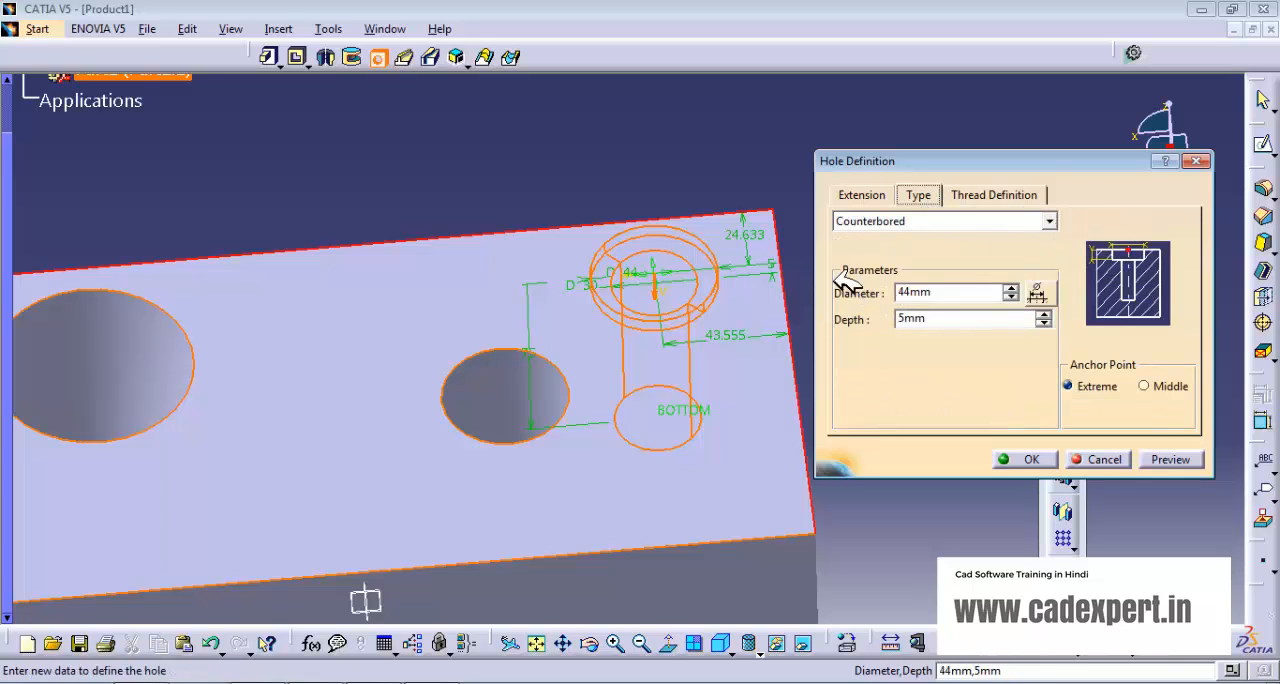
left_click(1010, 287)
left_click(1010, 287)
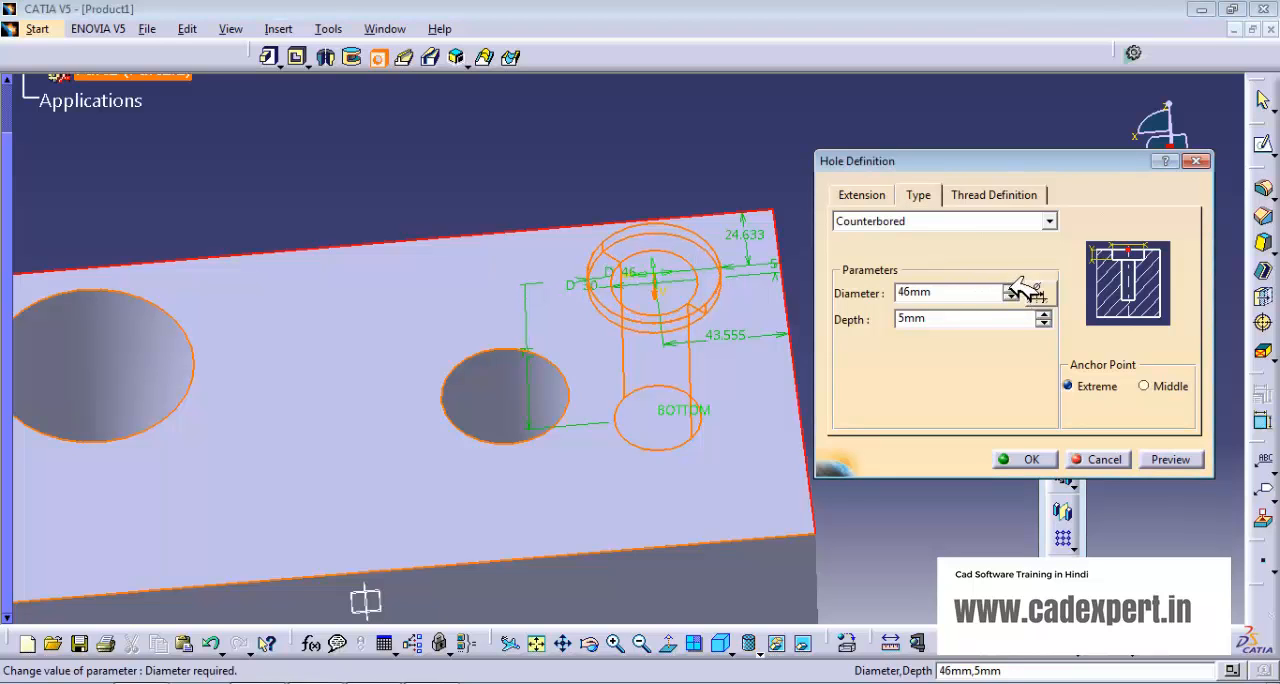
left_click(1010, 297)
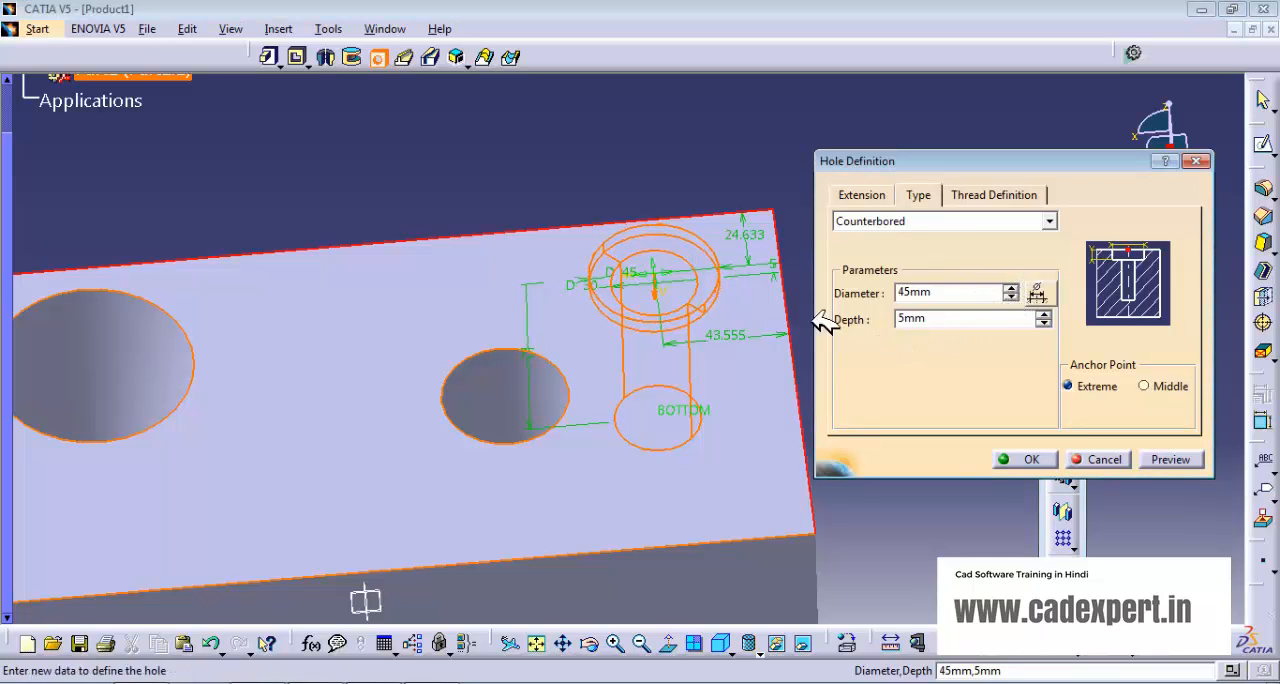
- Set the counterbore depth to 15 mm and create the hole
middle_click_drag(717, 405, 716, 304)
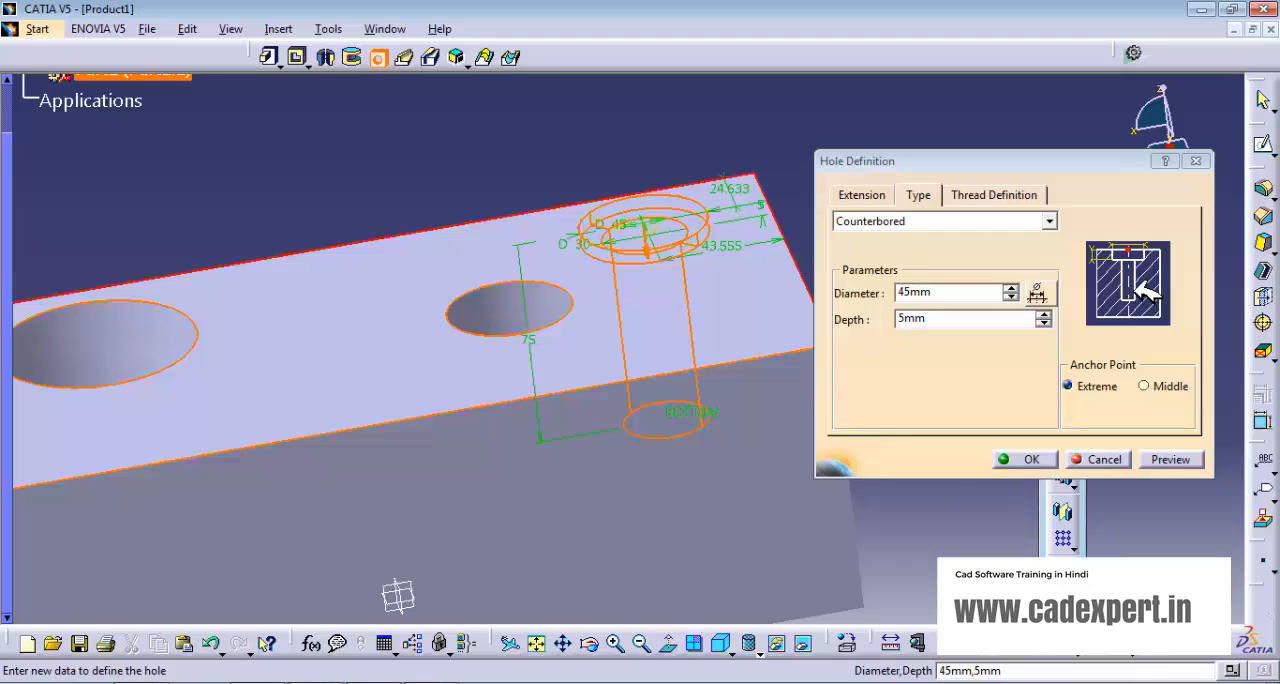
left_click(862, 194)
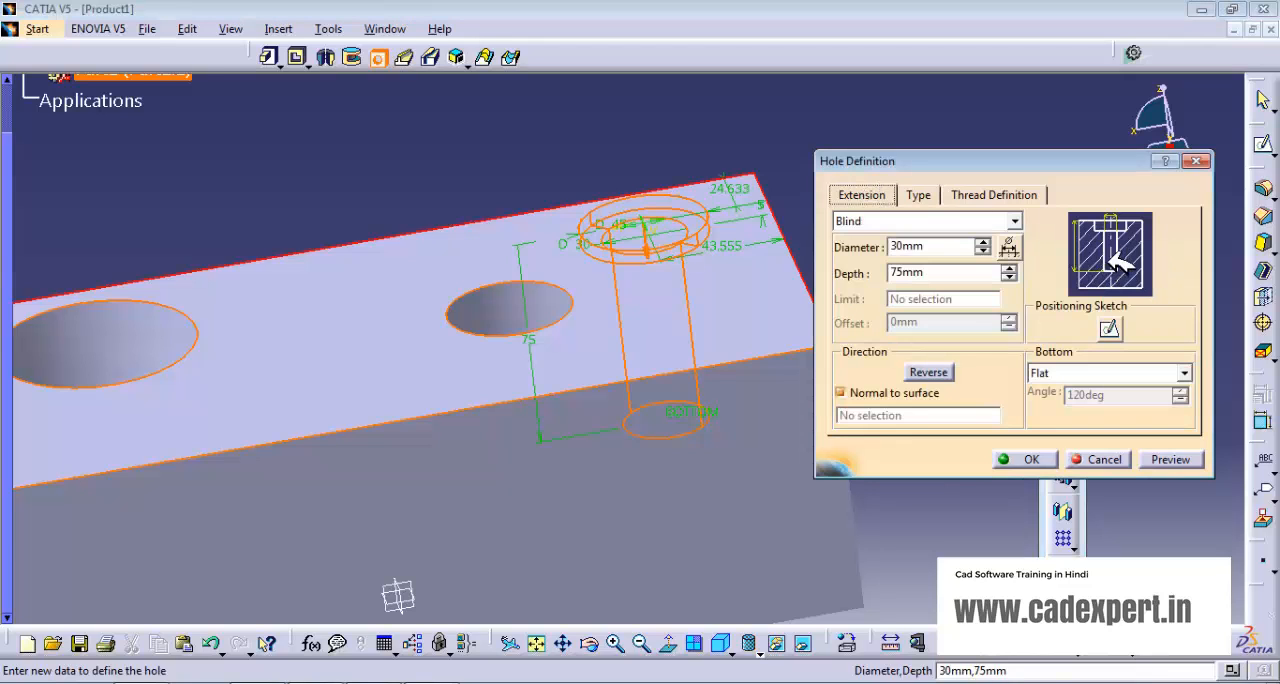
left_click(920, 194)
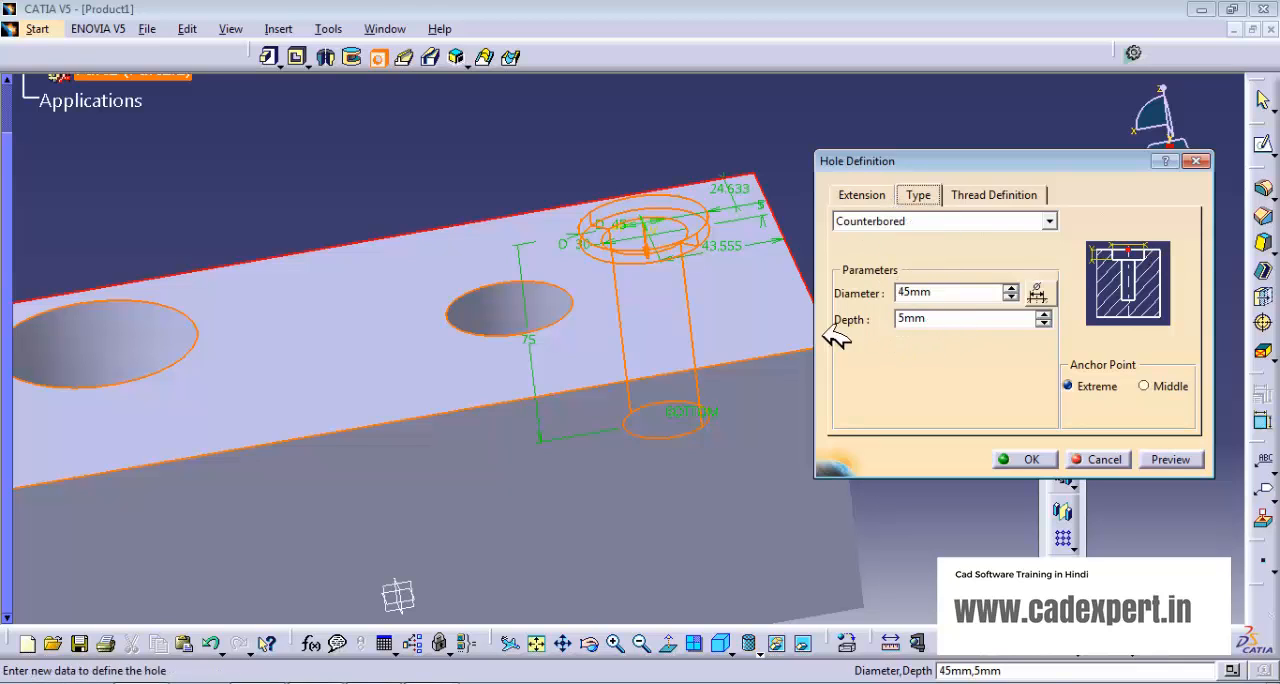
left_click(1043, 314)
left_click(1042, 314)
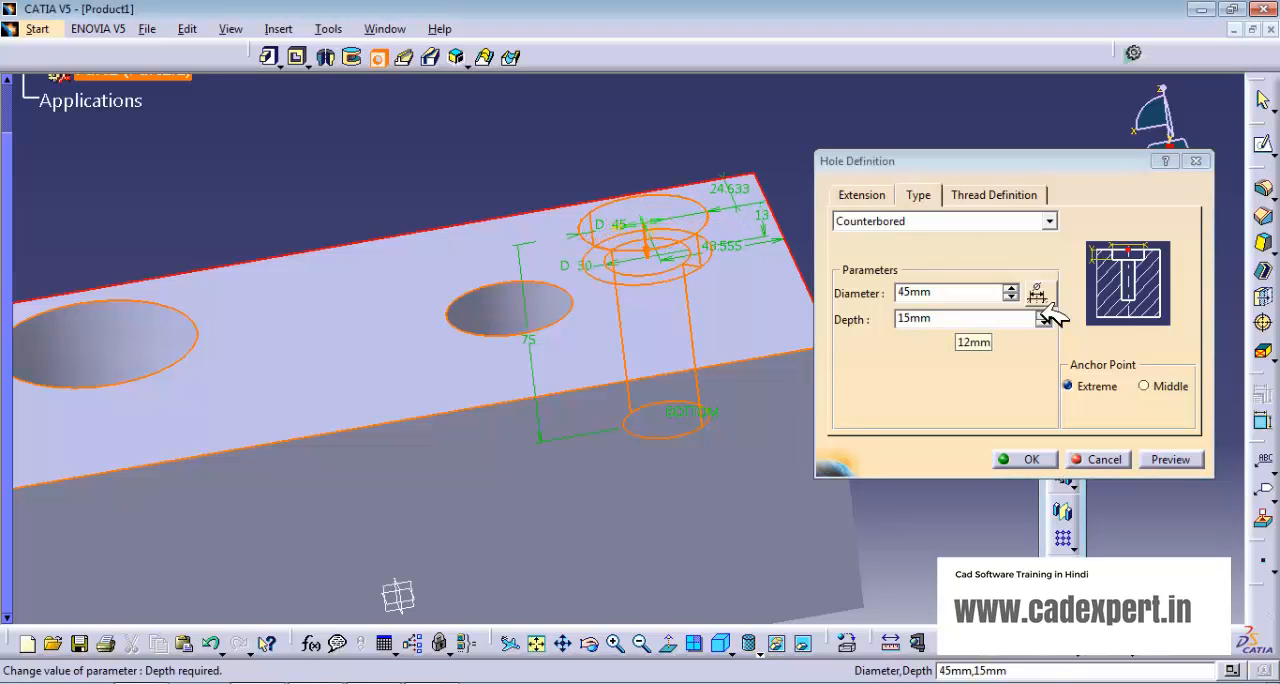
left_click(1044, 322)
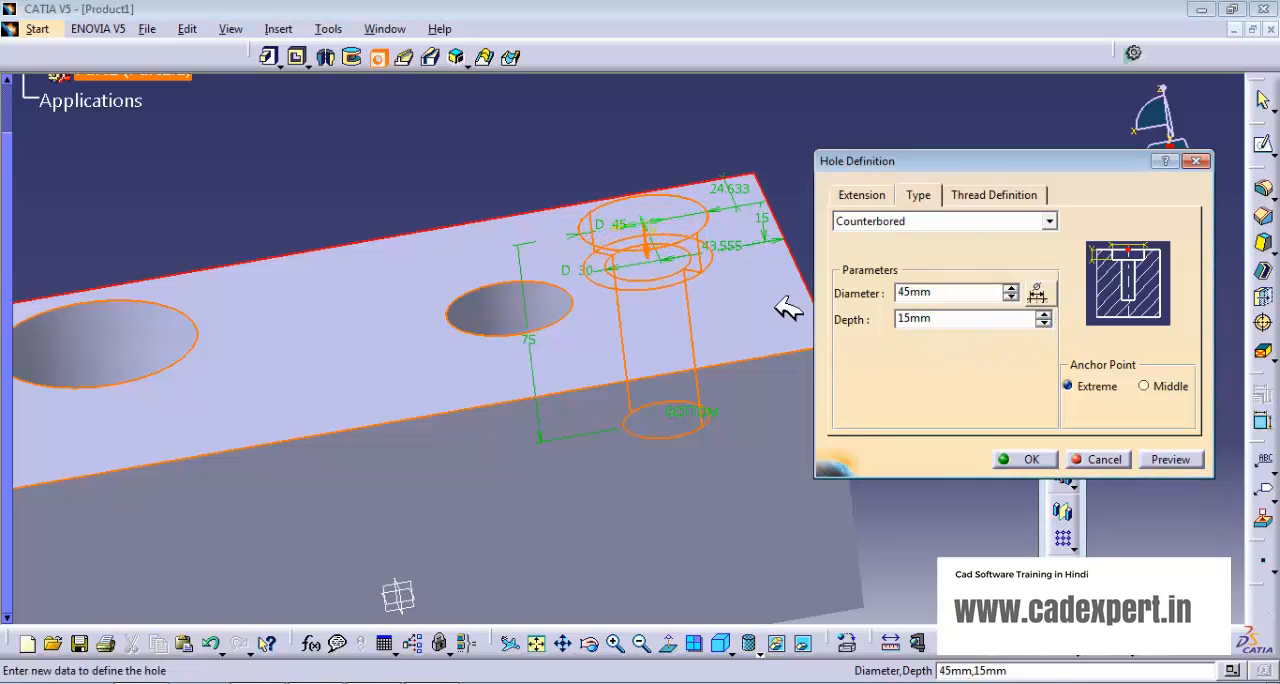
left_click(1040, 459)
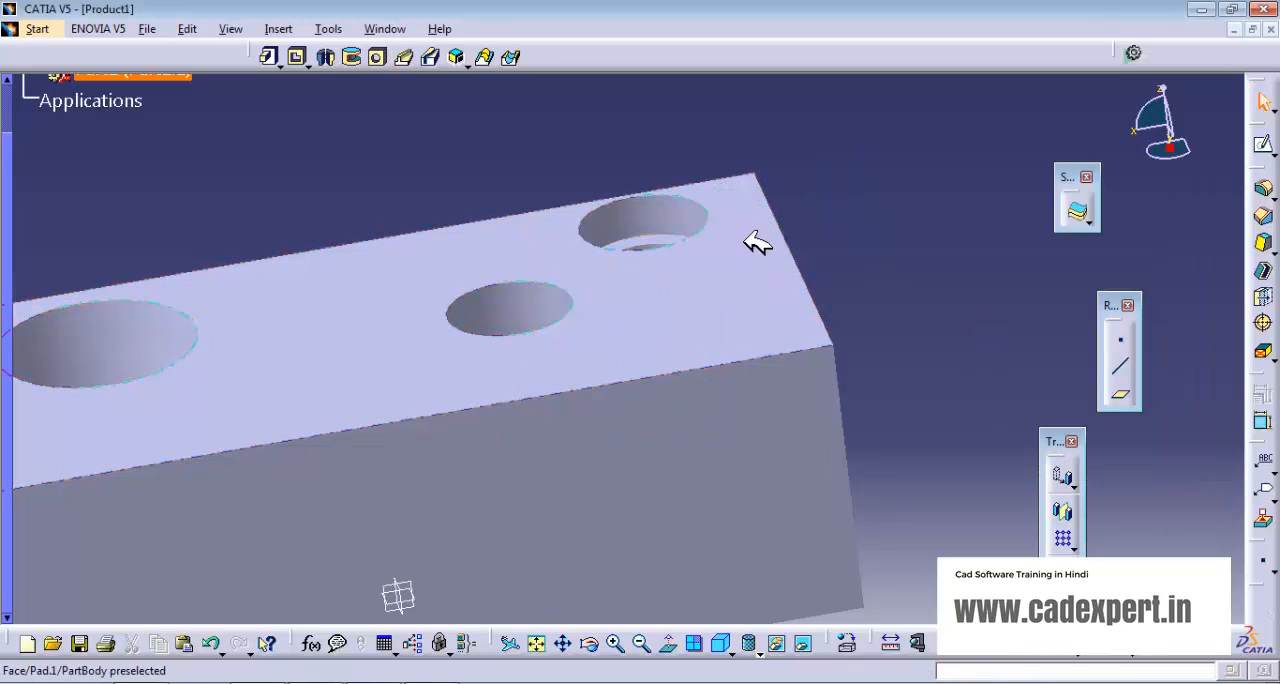
- Place a Countersunk hole on the block's top face, about 39 mm from the right edge and 50 mm from the front edge
middle_click_drag(757, 240, 660, 254)
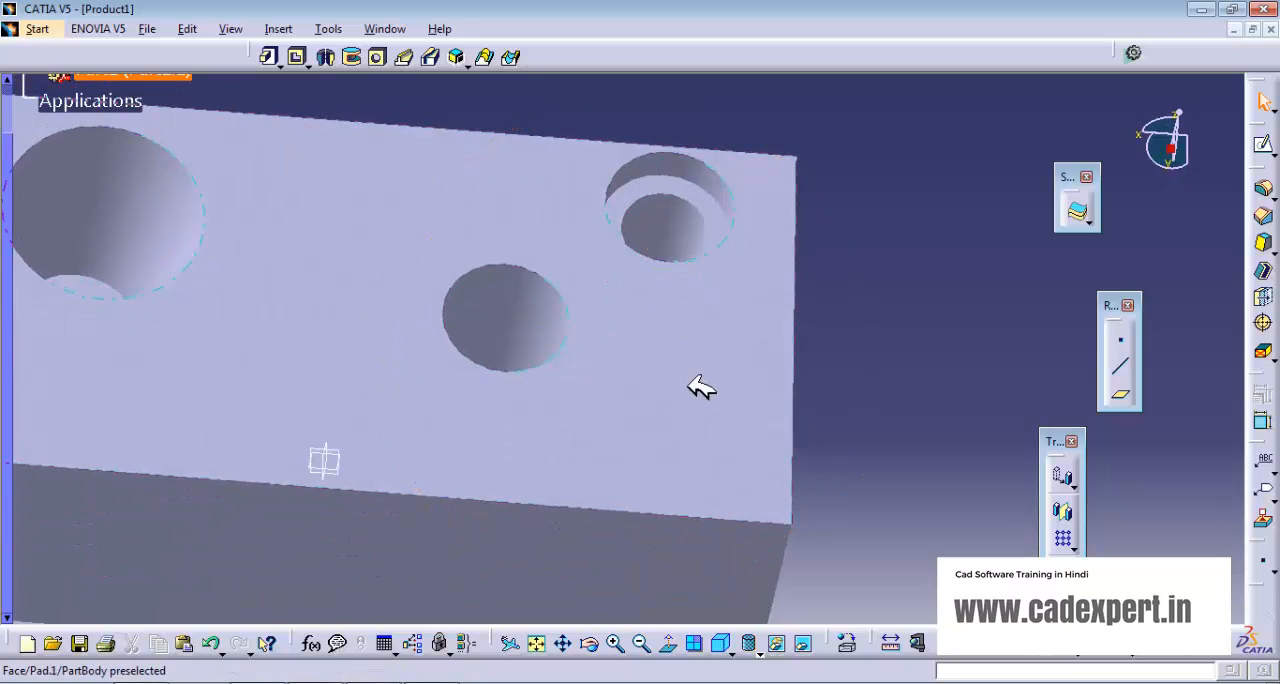
middle_click_drag(675, 481, 575, 350)
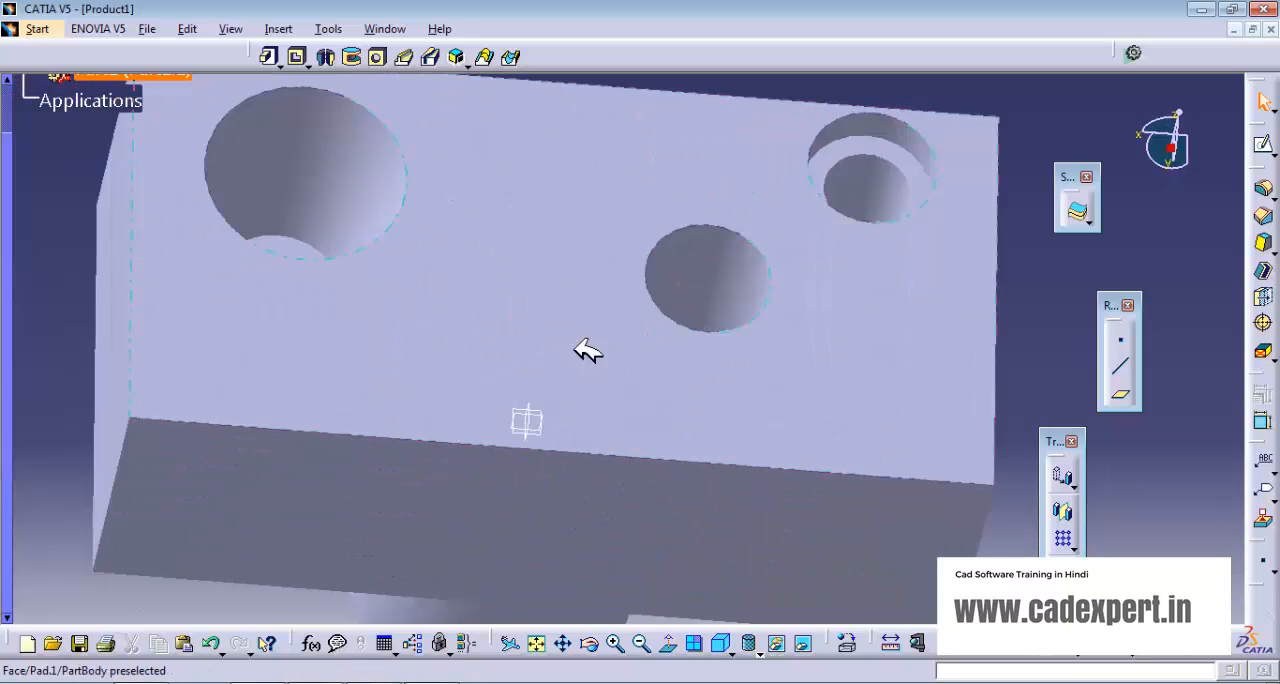
left_click(377, 57)
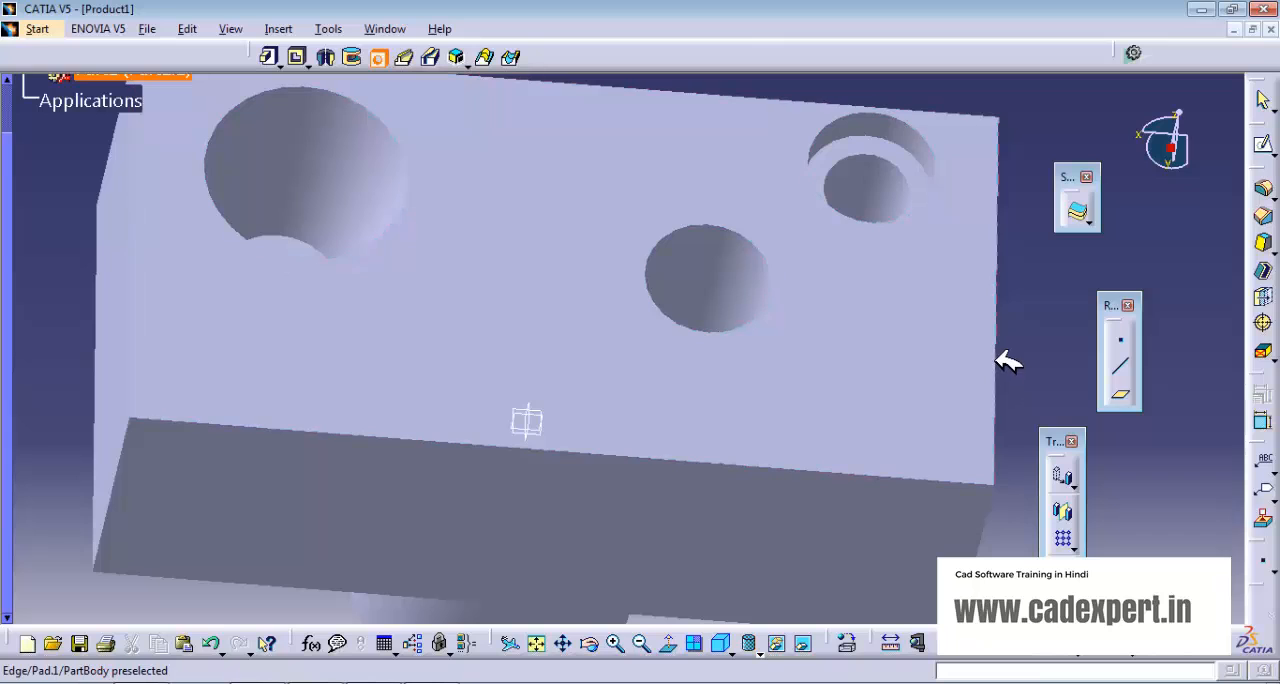
left_click(895, 353)
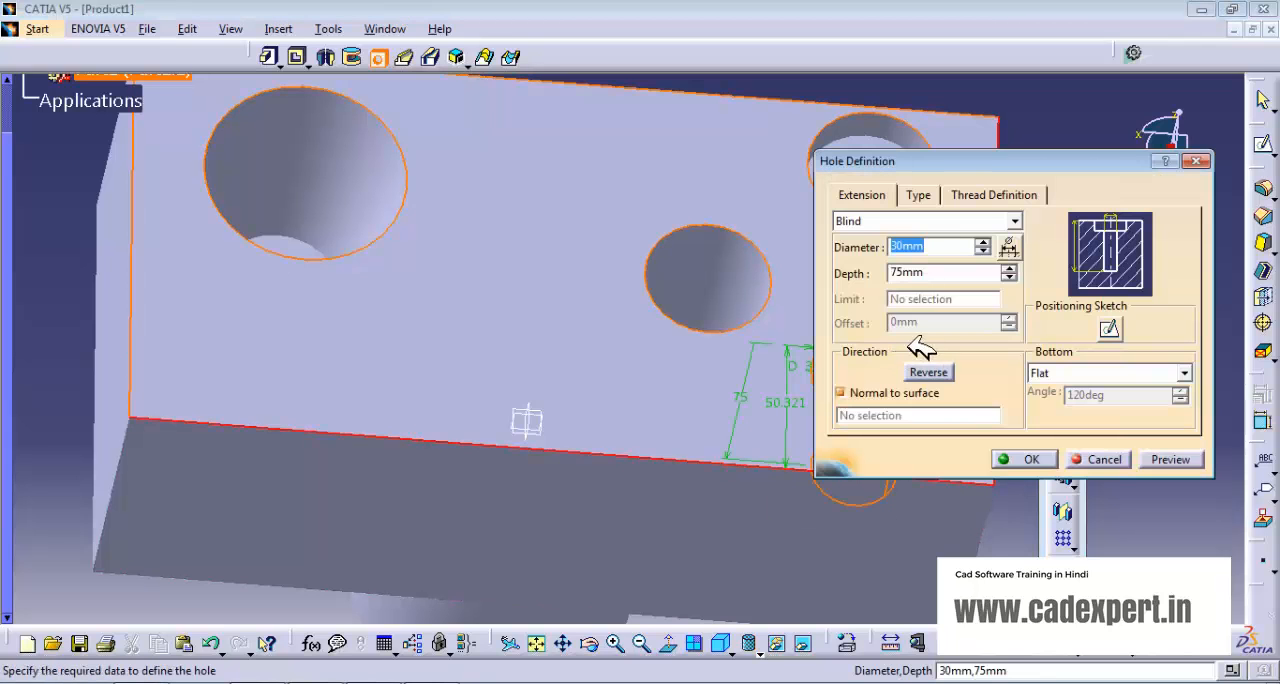
middle_click_drag(428, 366, 326, 424)
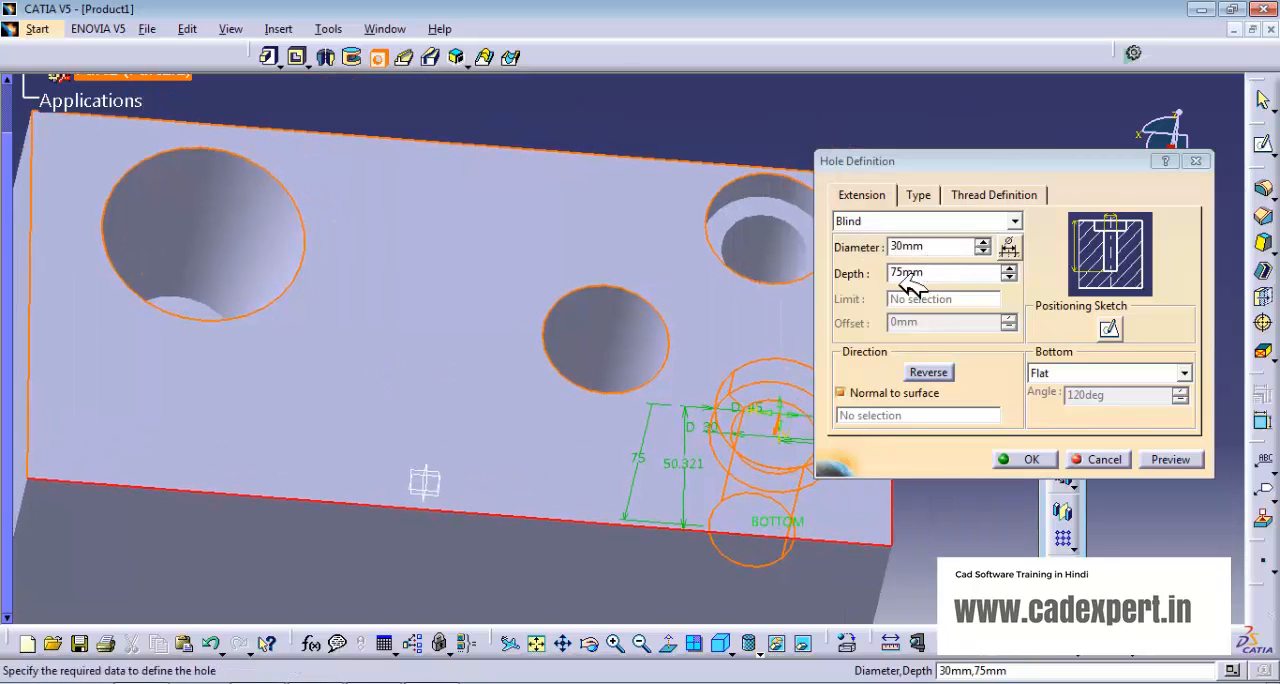
left_click(928, 195)
left_click(1050, 220)
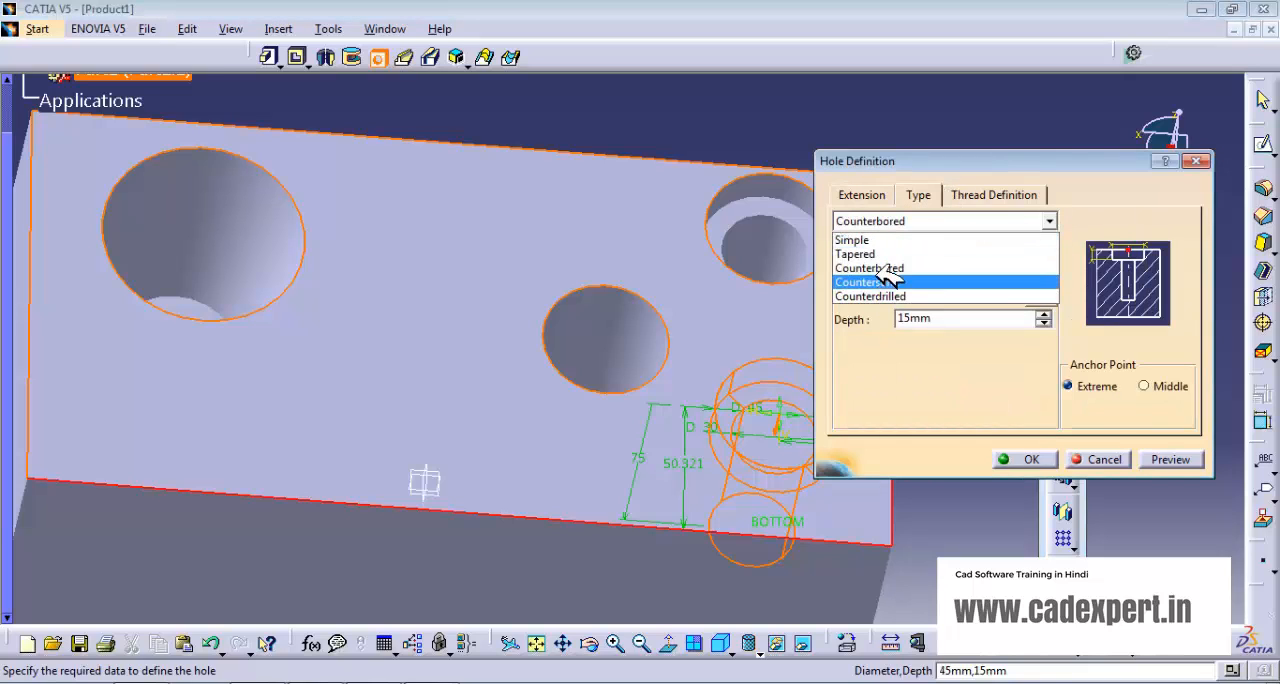
left_click(882, 283)
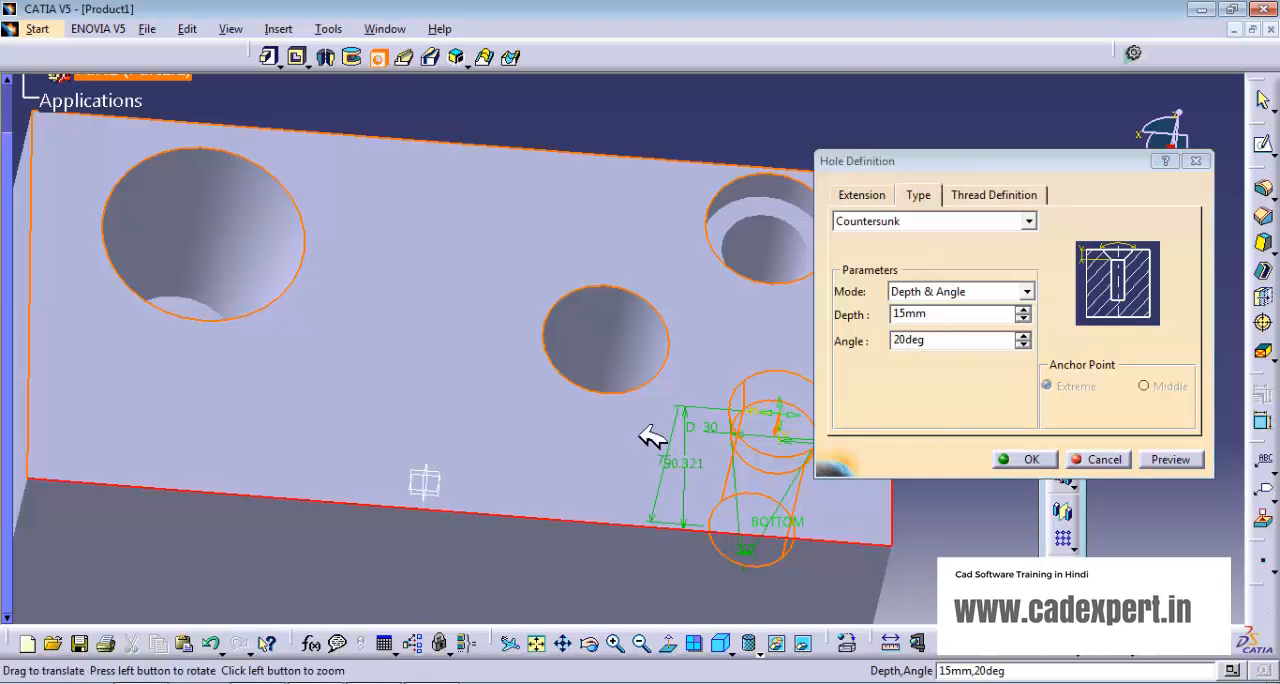
- Set the countersink depth to 16 mm and its angle to 50 degrees, and create the hole
middle_click_drag(651, 437, 568, 203)
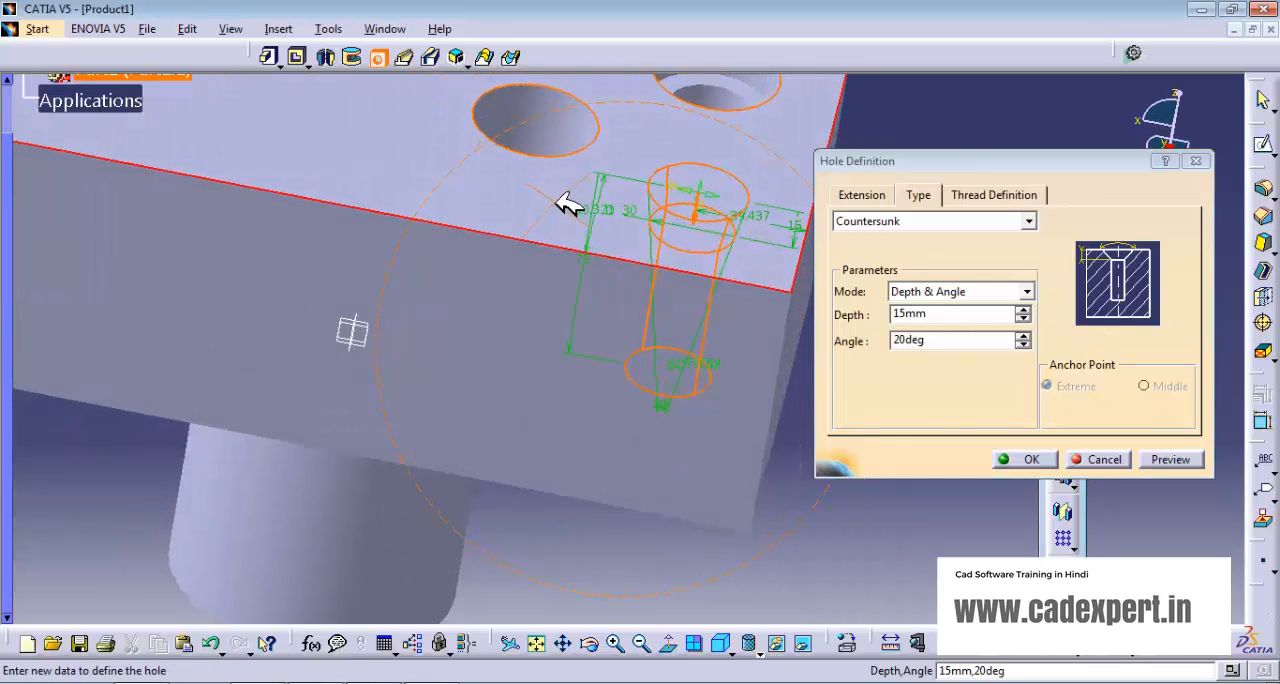
left_click(1022, 309)
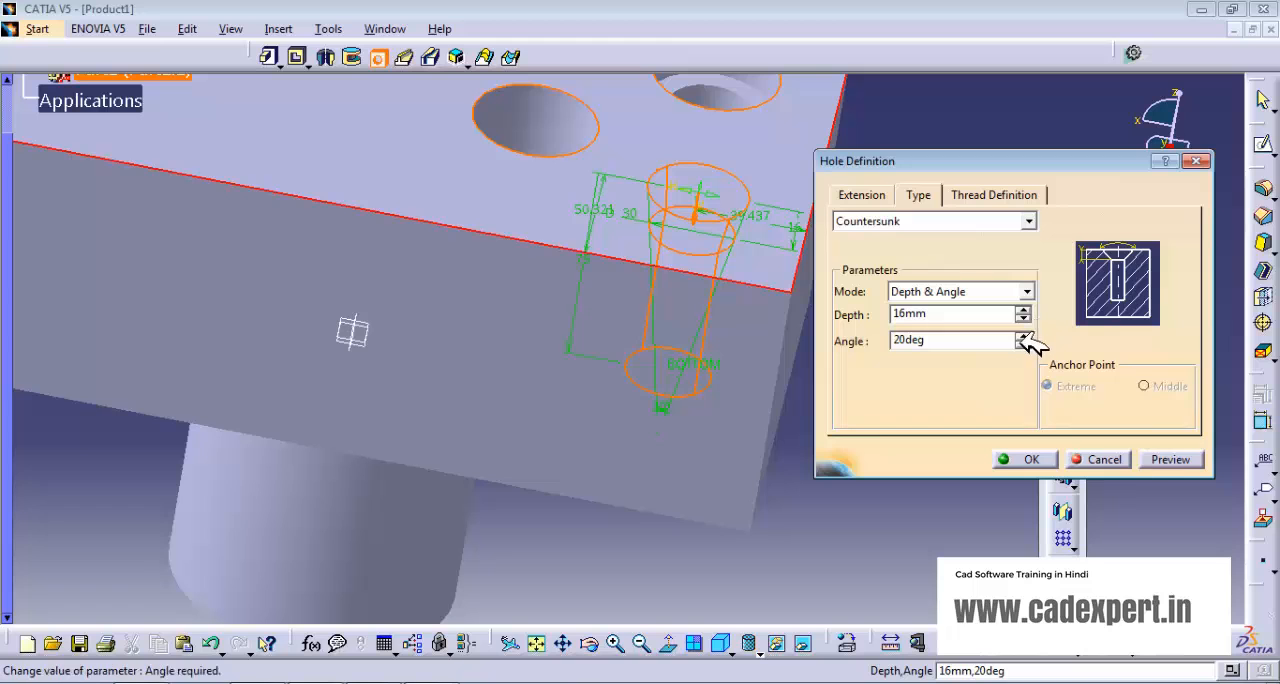
left_click(1022, 336)
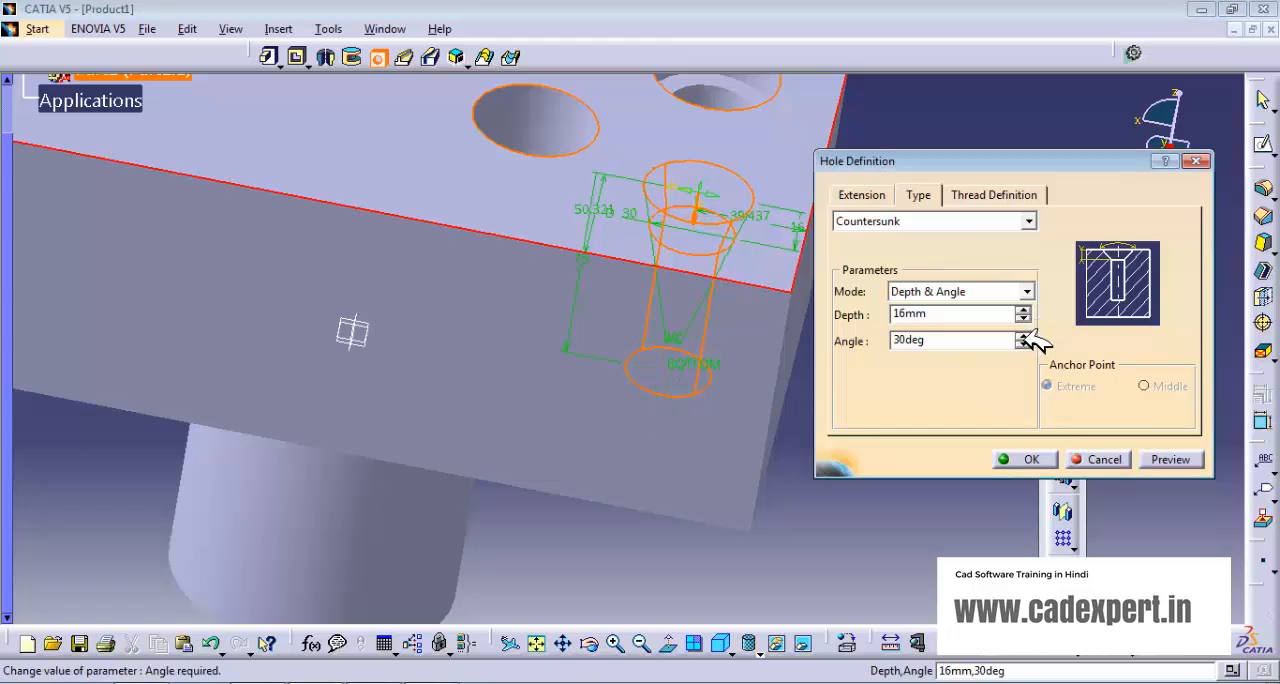
left_click(1046, 457)
- Place a hole near the front-left corner of the block's top face, about 31 mm from the left edge and 33 mm from the front edge
middle_click_drag(714, 306, 600, 477)
middle_click_drag(515, 459, 949, 457)
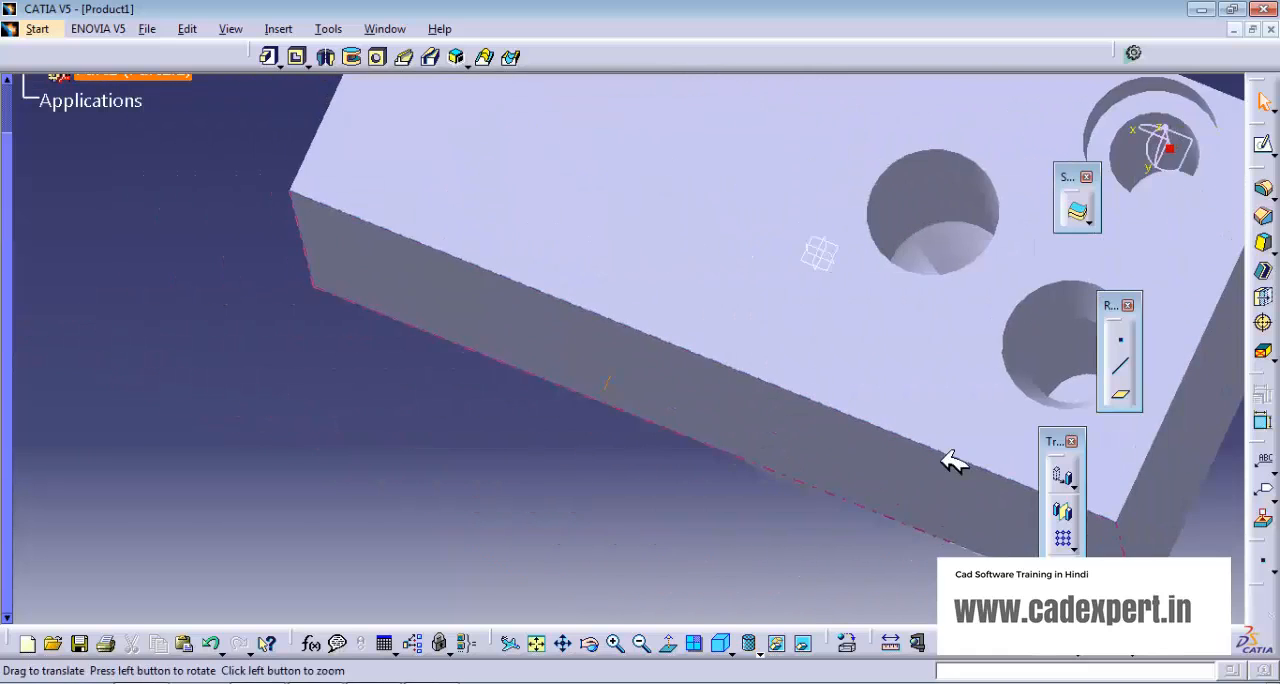
middle_click_drag(472, 248, 397, 430)
left_click(378, 57)
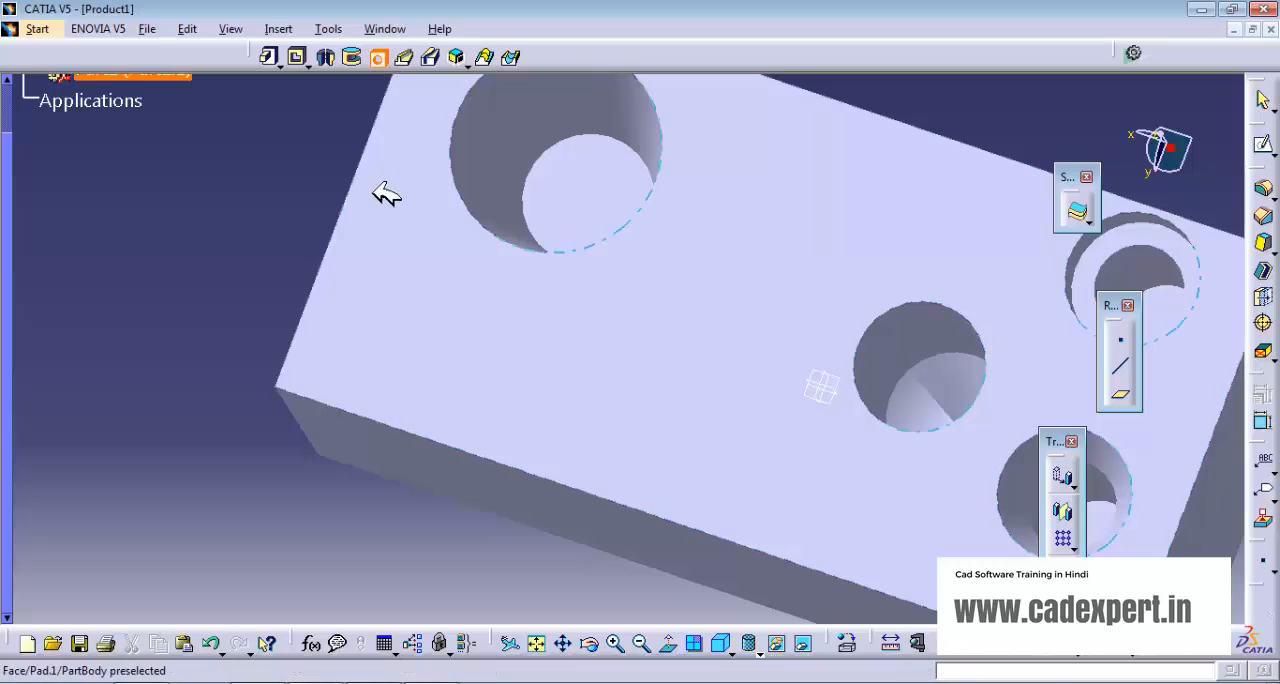
left_click(408, 318)
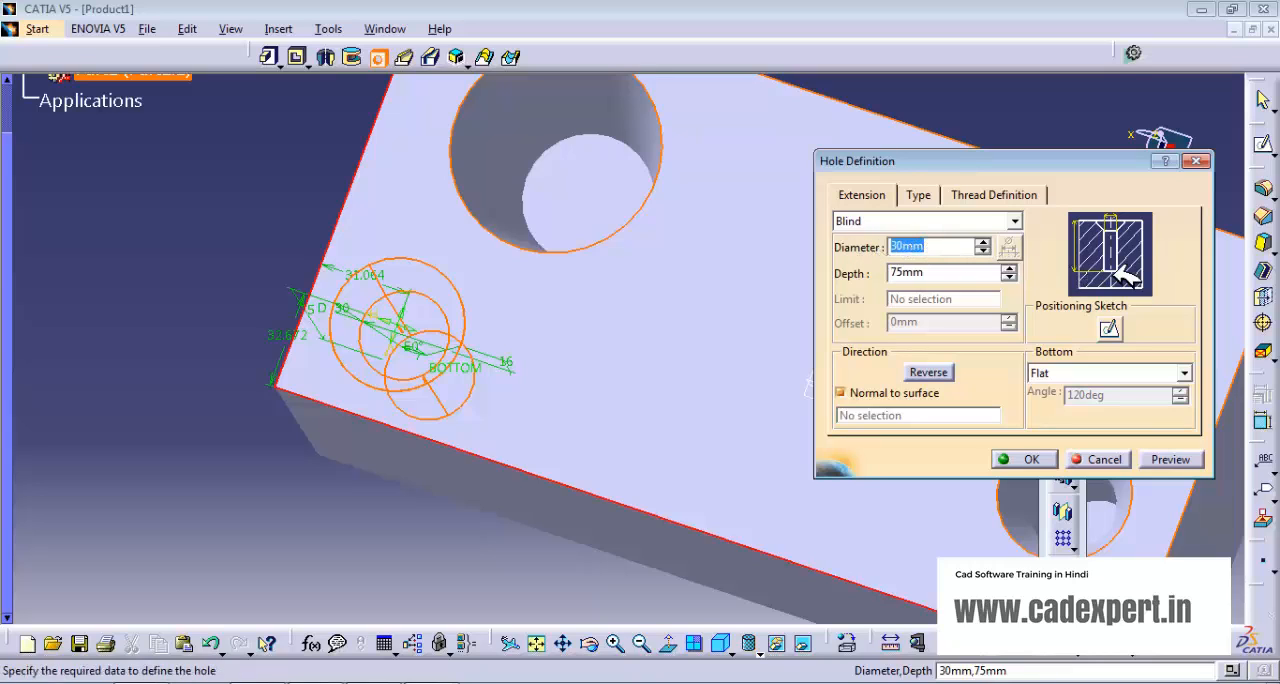
- Set the corner hole's type to Counterdrilled and create the hole
left_click(920, 197)
left_click(1029, 221)
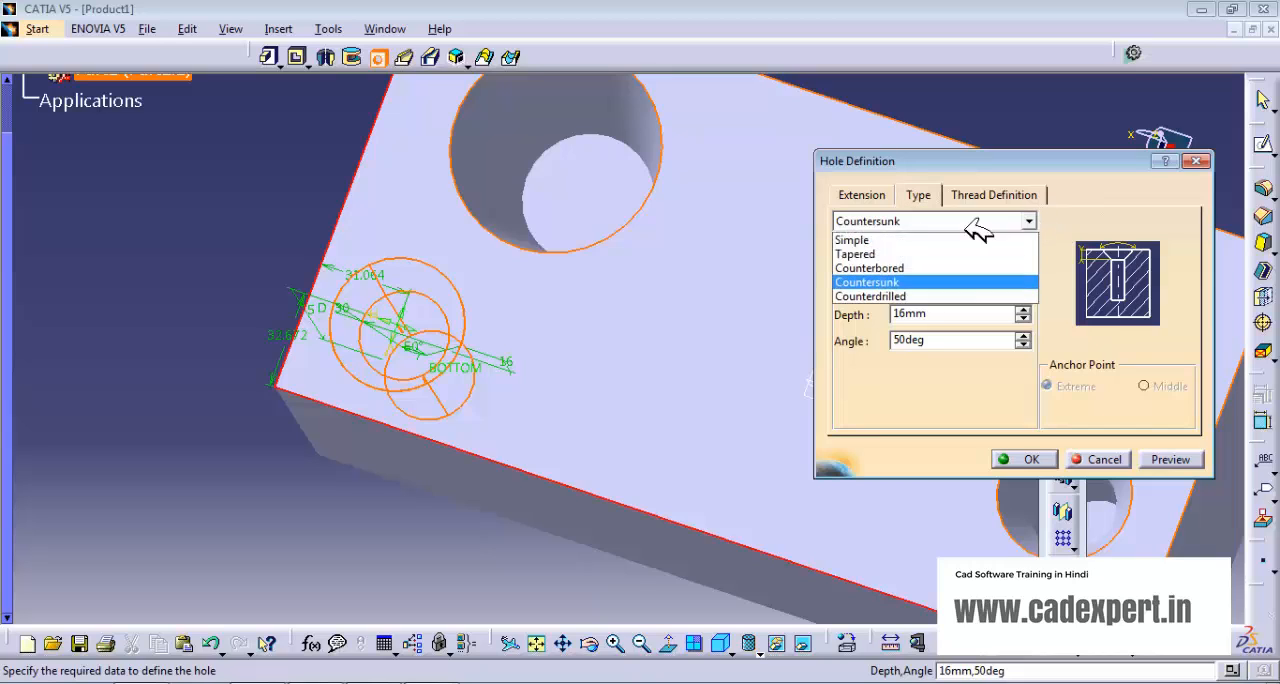
left_click(880, 297)
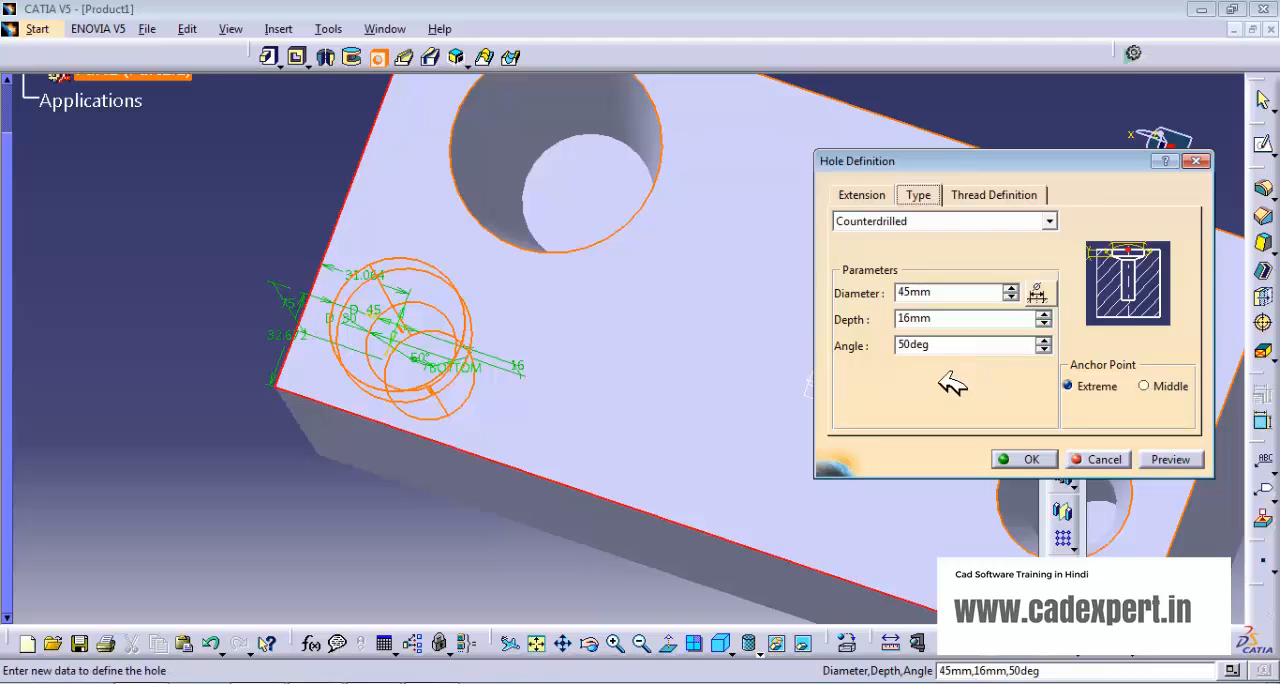
middle_click_drag(663, 417, 715, 252)
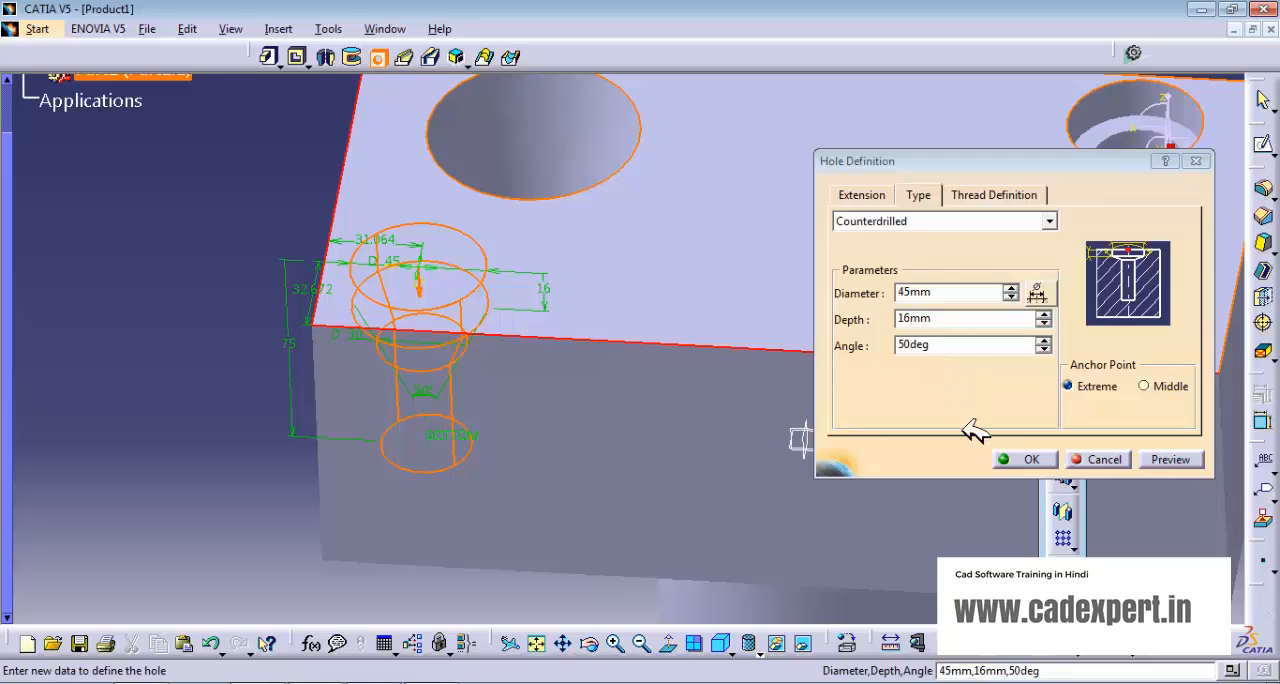
left_click(1032, 459)
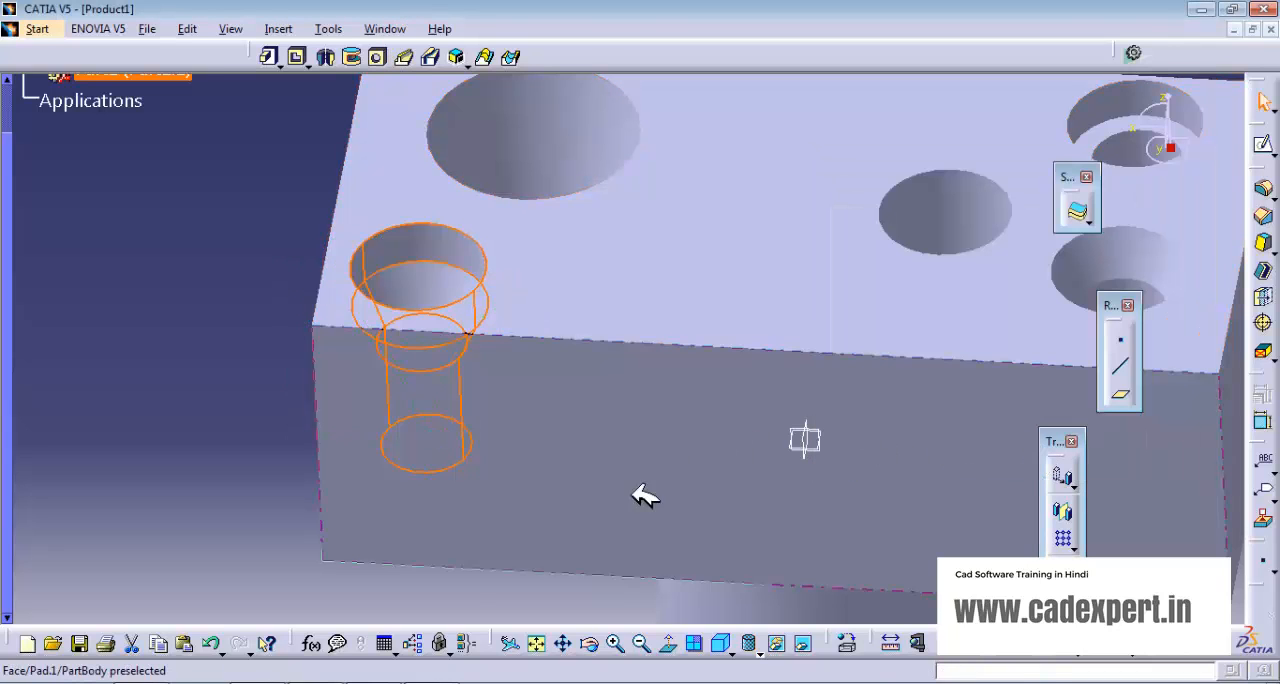
left_click(230, 460)
middle_click_drag(674, 266, 543, 166)
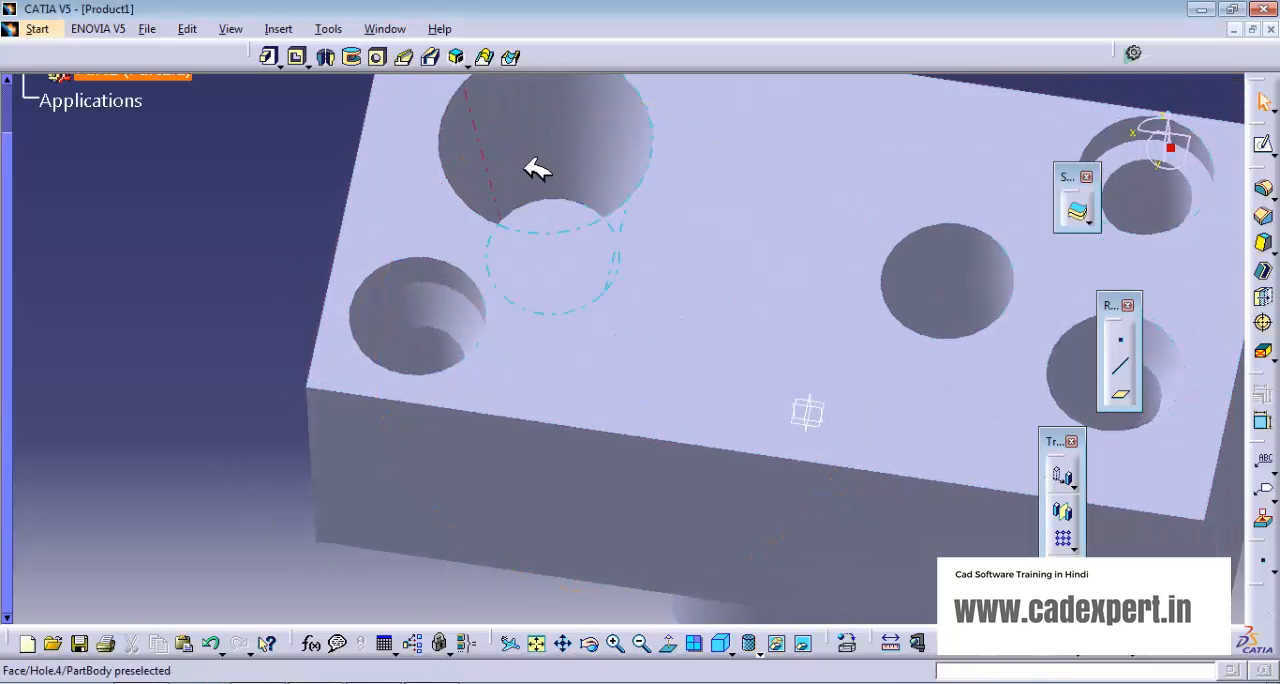
- Undo the counterdrilled, countersunk, counterbored and tapered holes on the block's top face
left_click(377, 57)
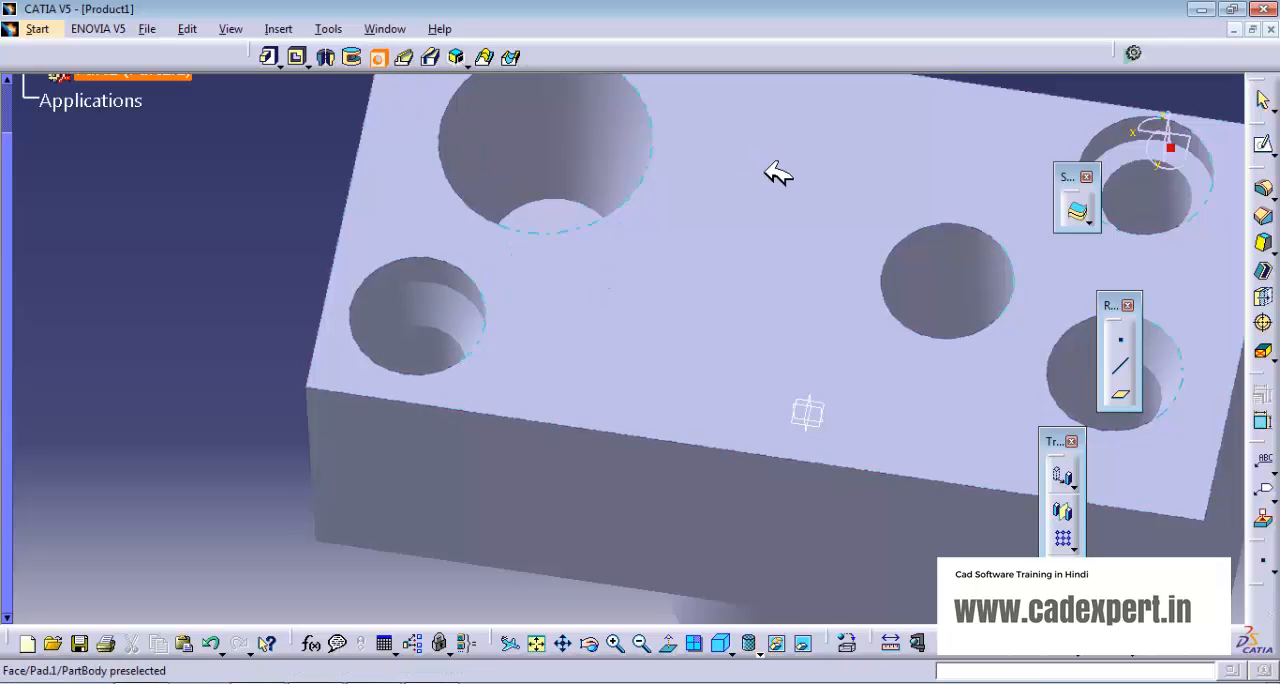
middle_click_drag(777, 172, 600, 411)
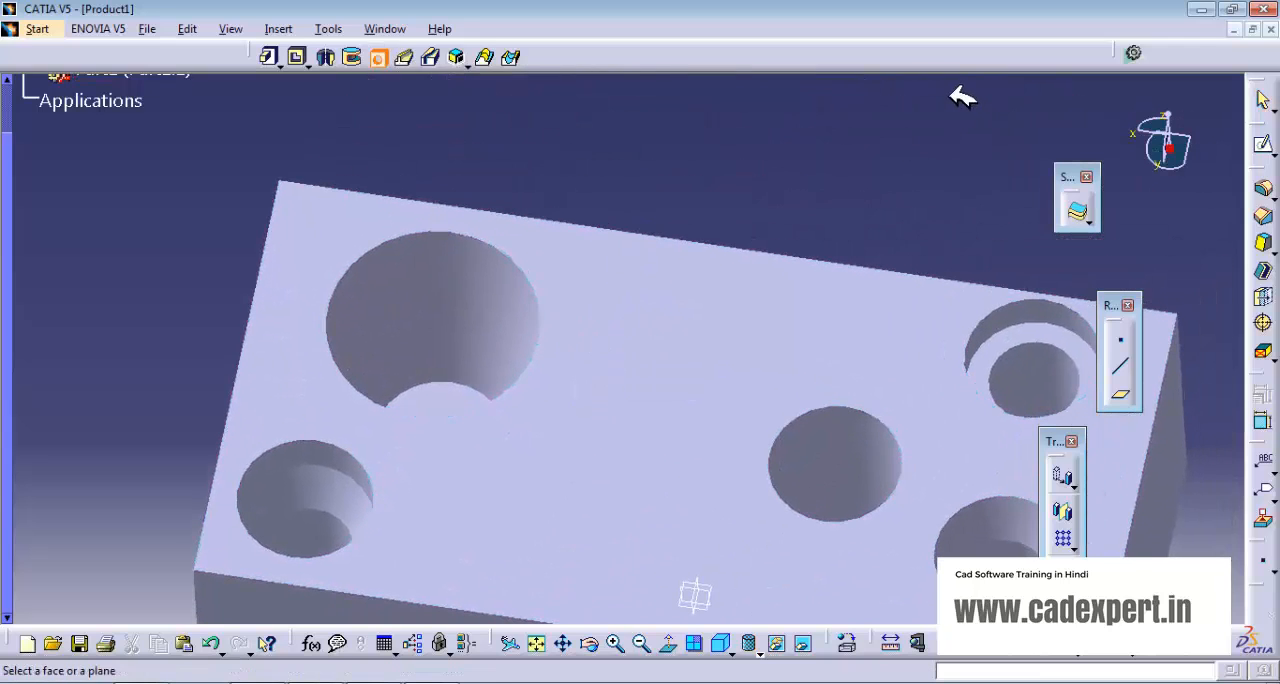
left_click(377, 59)
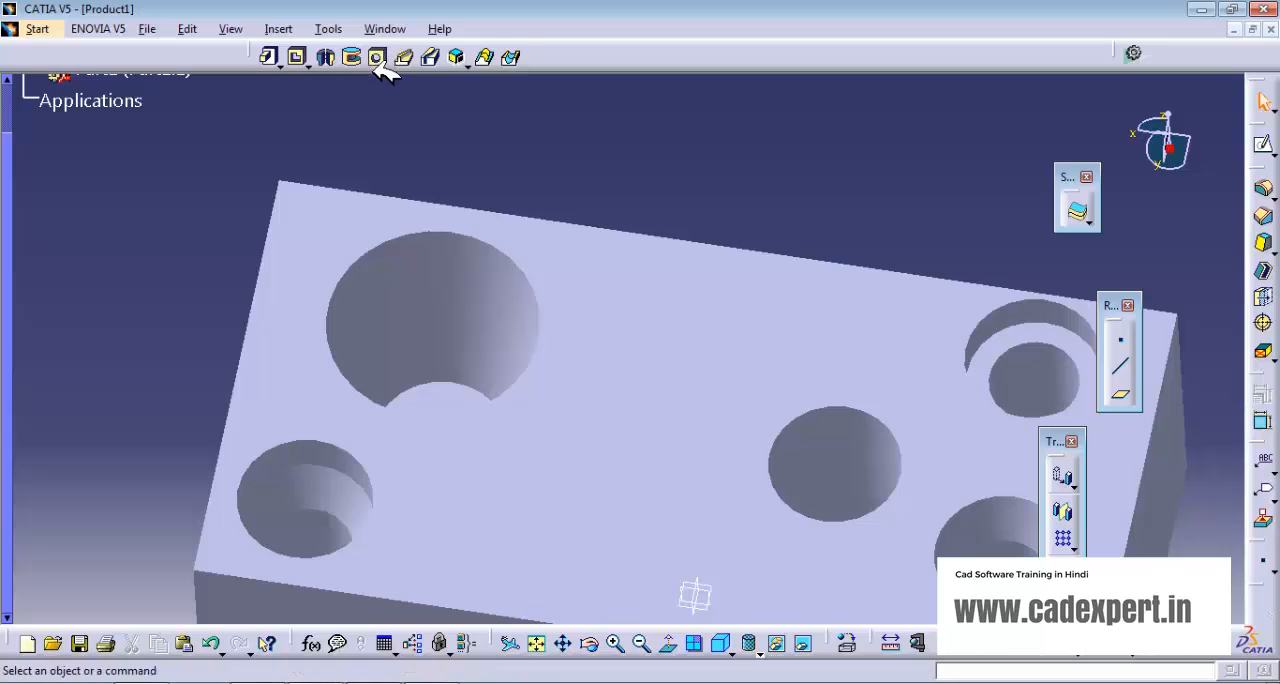
key("ctrl+z")
key("ctrl+z")
key("ctrl+z")
key("ctrl+z")
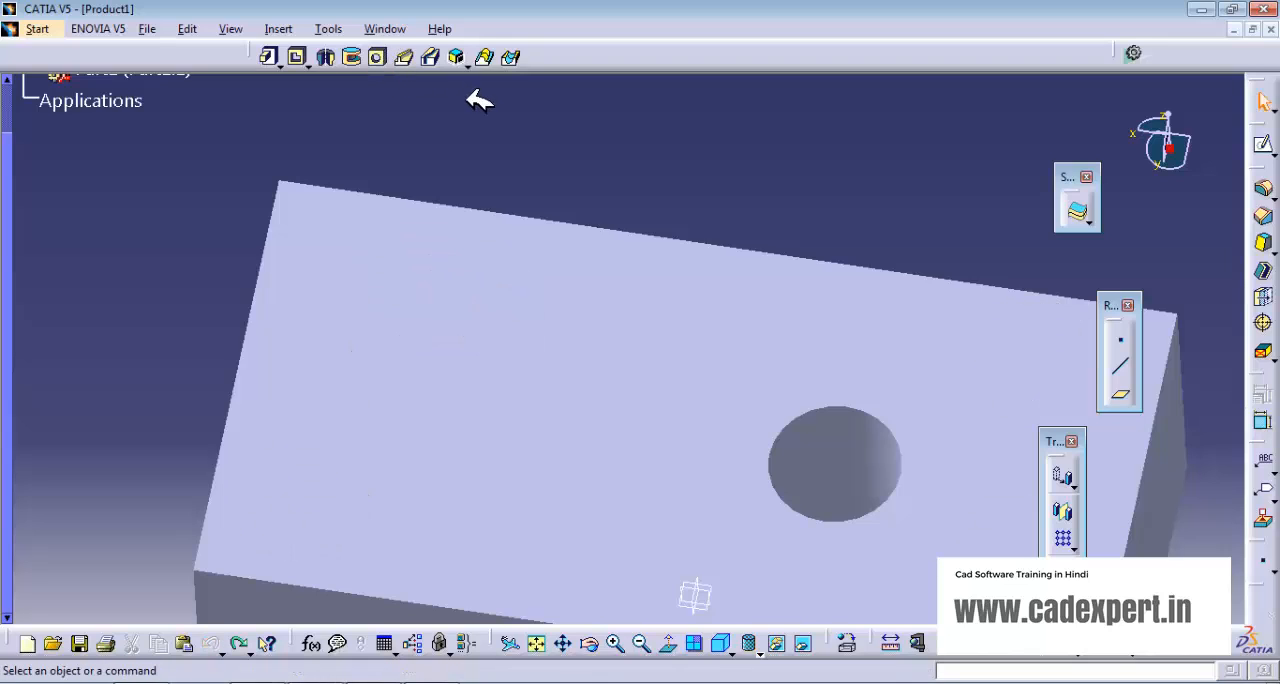
- Place a blind hole on the top face, about 44 mm from the left edge and 42 mm from the back edge, with a 35 mm diameter
left_click(377, 57)
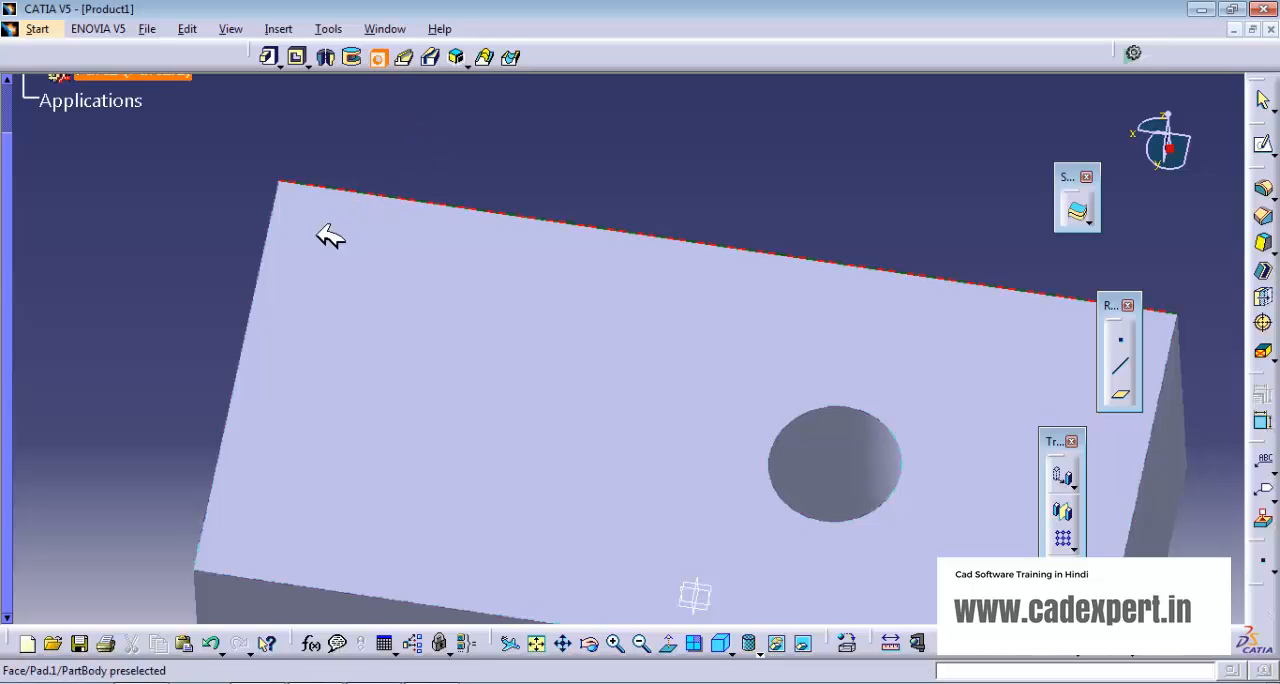
left_click(400, 295)
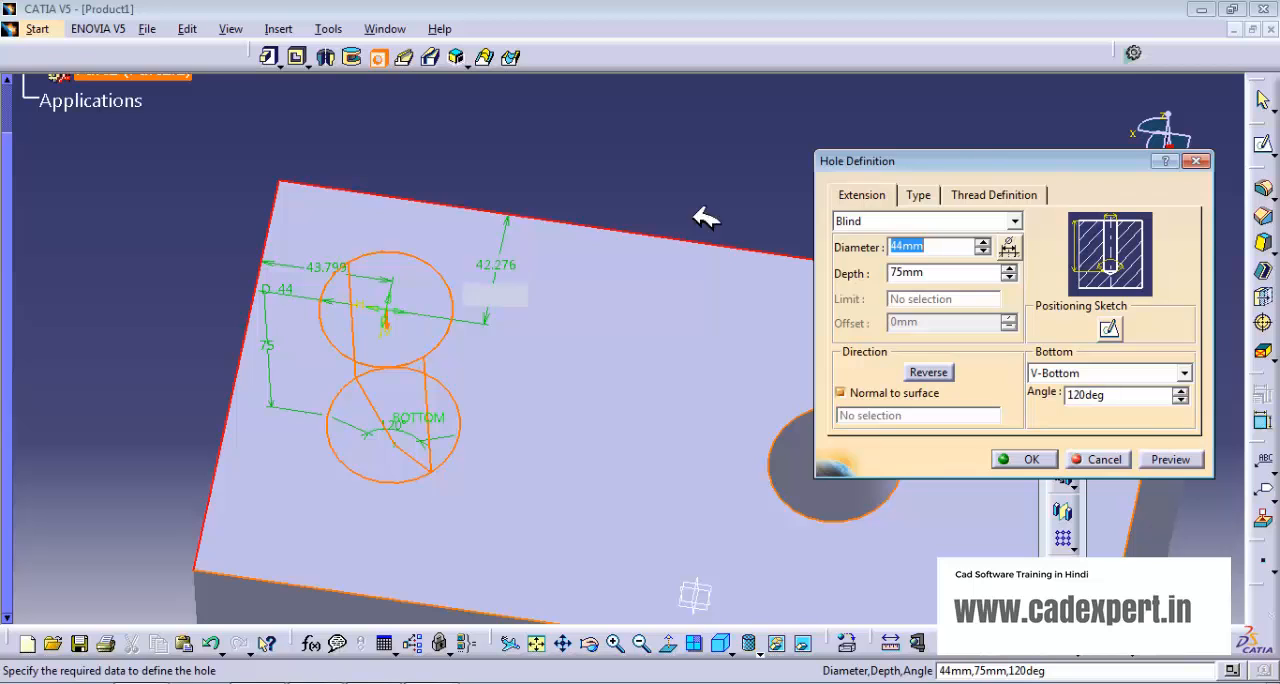
left_click(984, 251)
left_click(984, 251)
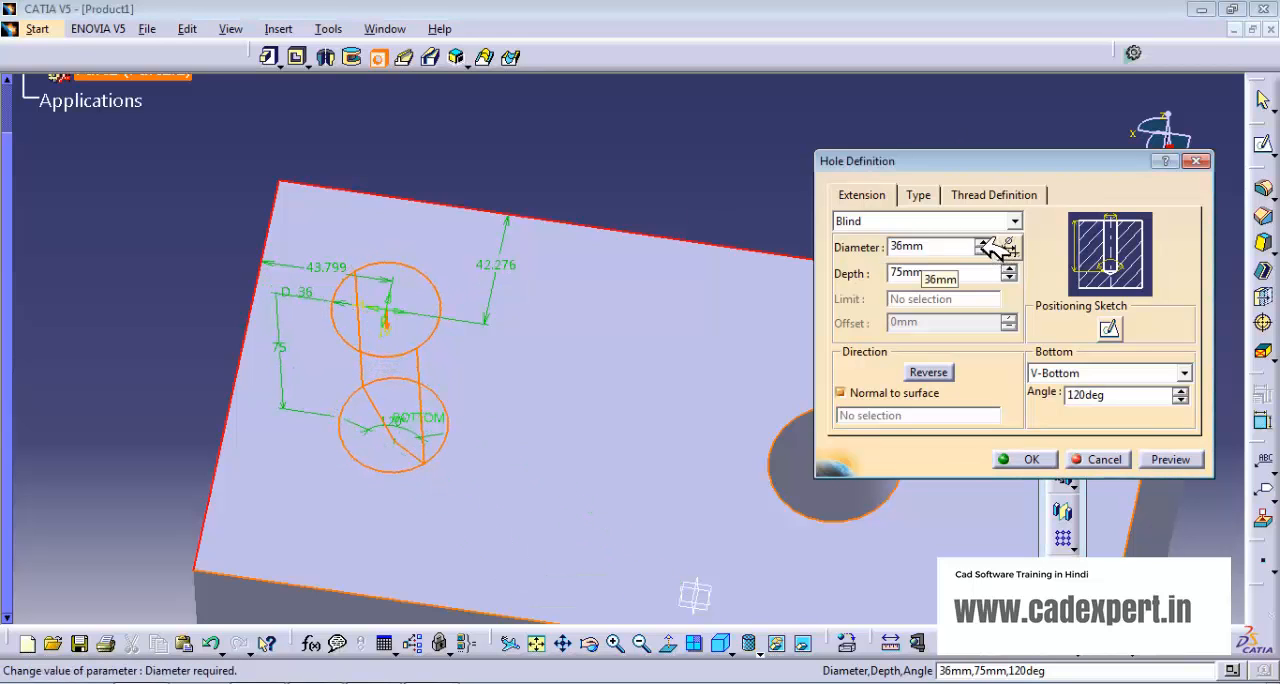
left_click(984, 251)
left_click(984, 251)
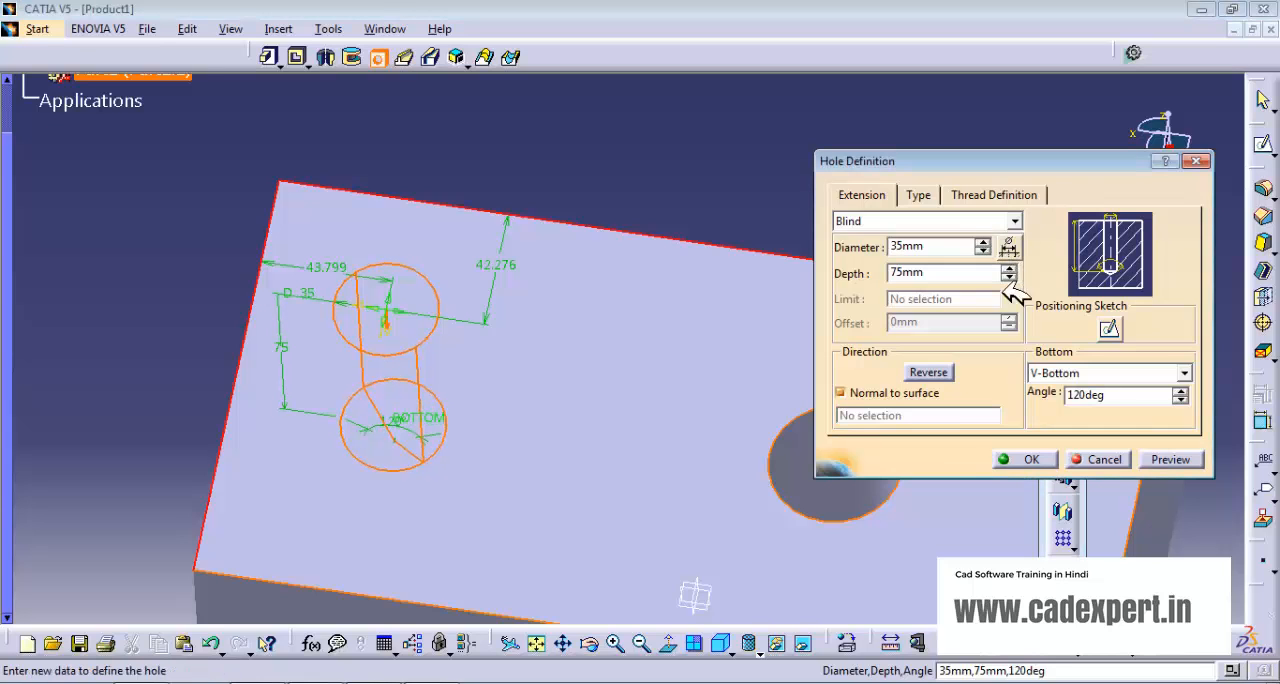
- Make the hole threaded and choose the Metric Thin Pitch thread type
left_click(918, 195)
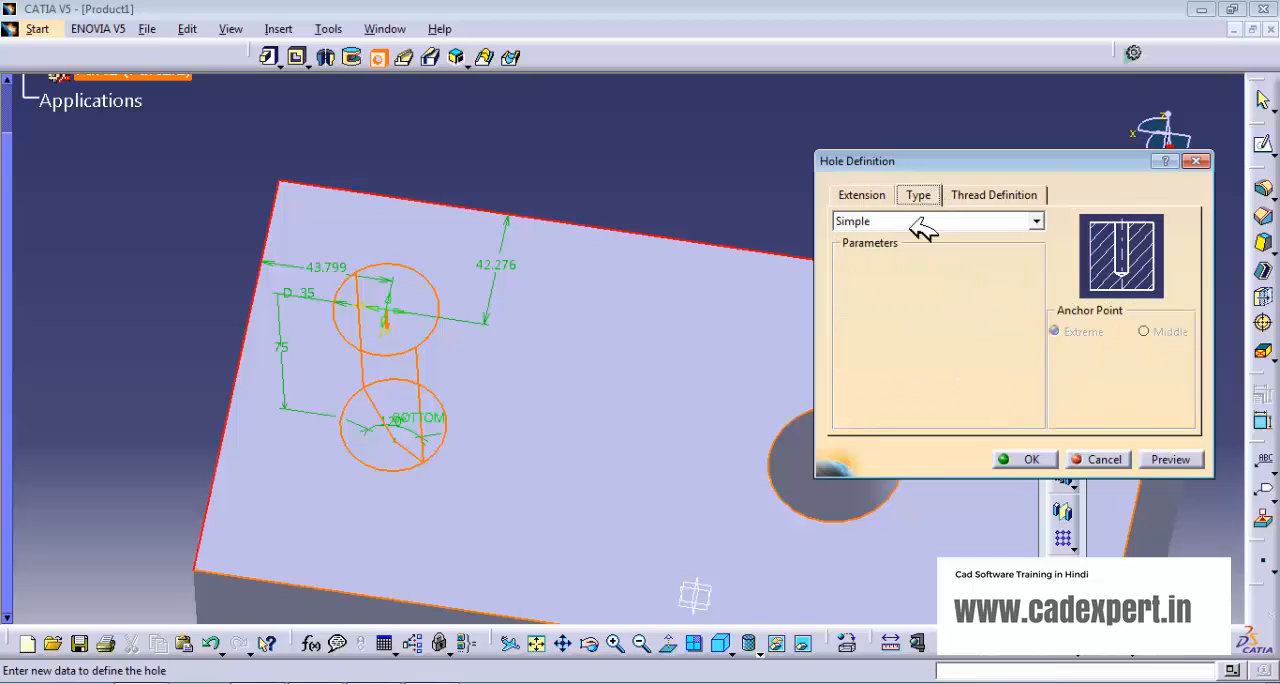
left_click(1020, 197)
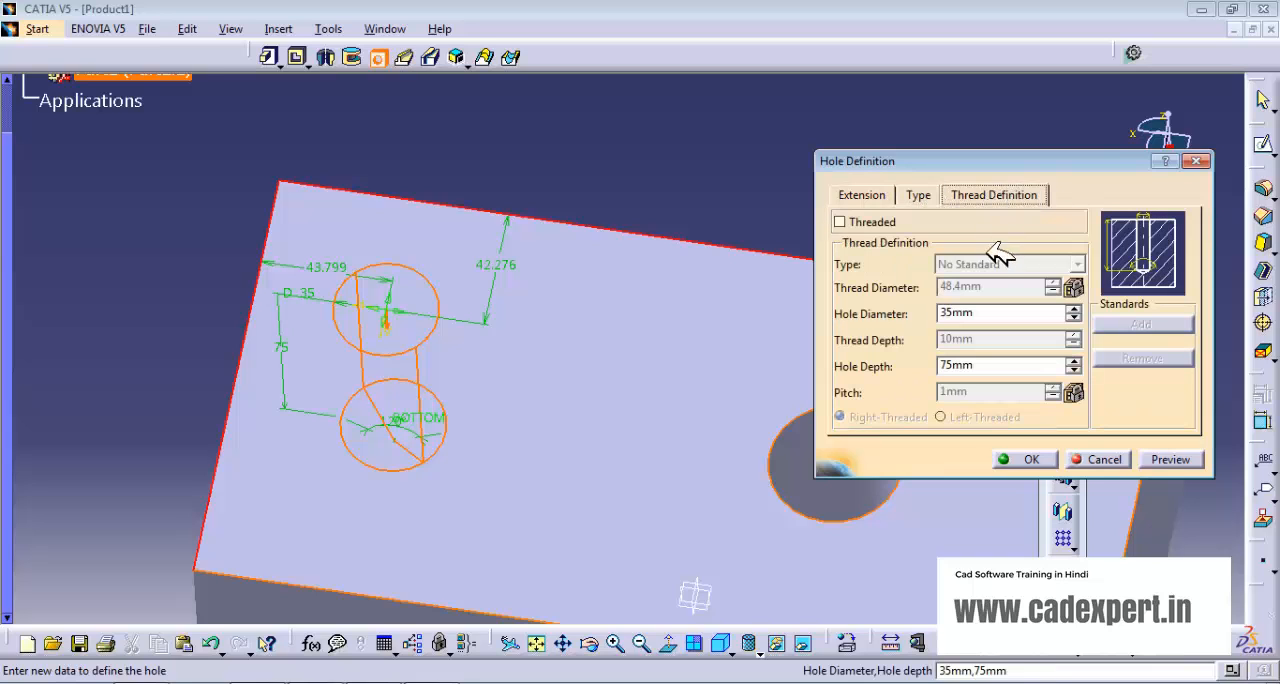
left_click(840, 222)
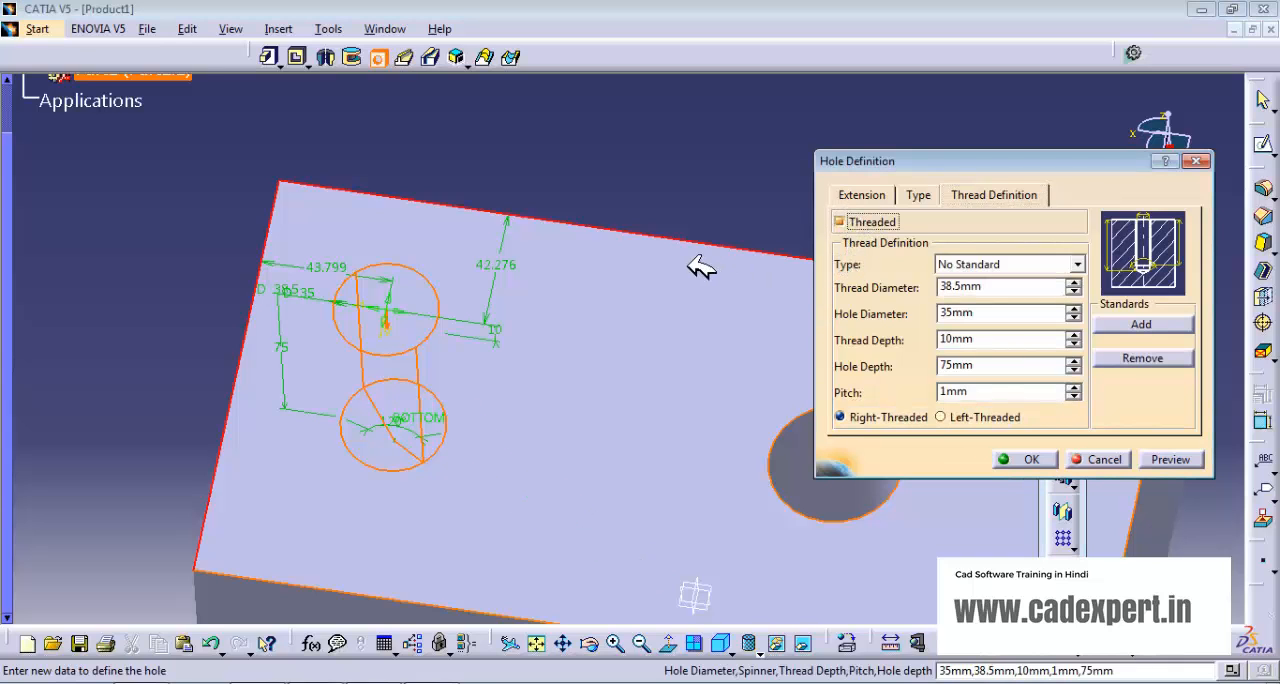
middle_click_drag(586, 467, 583, 378)
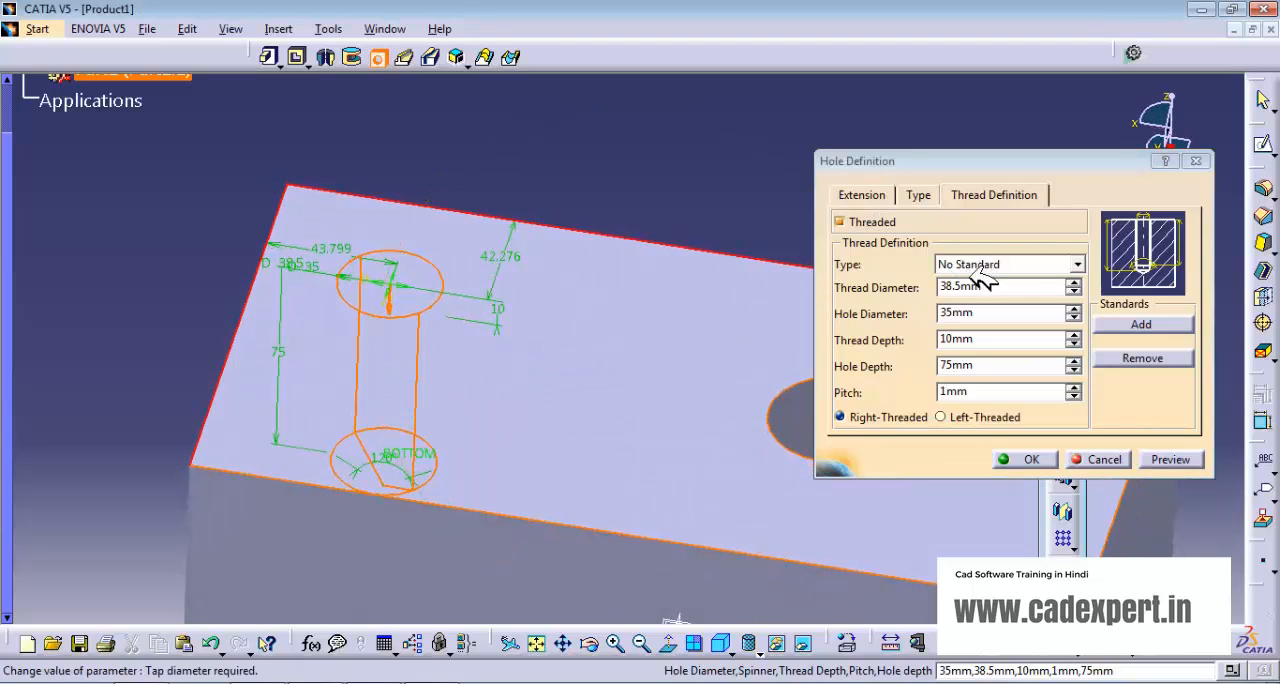
left_click(1080, 264)
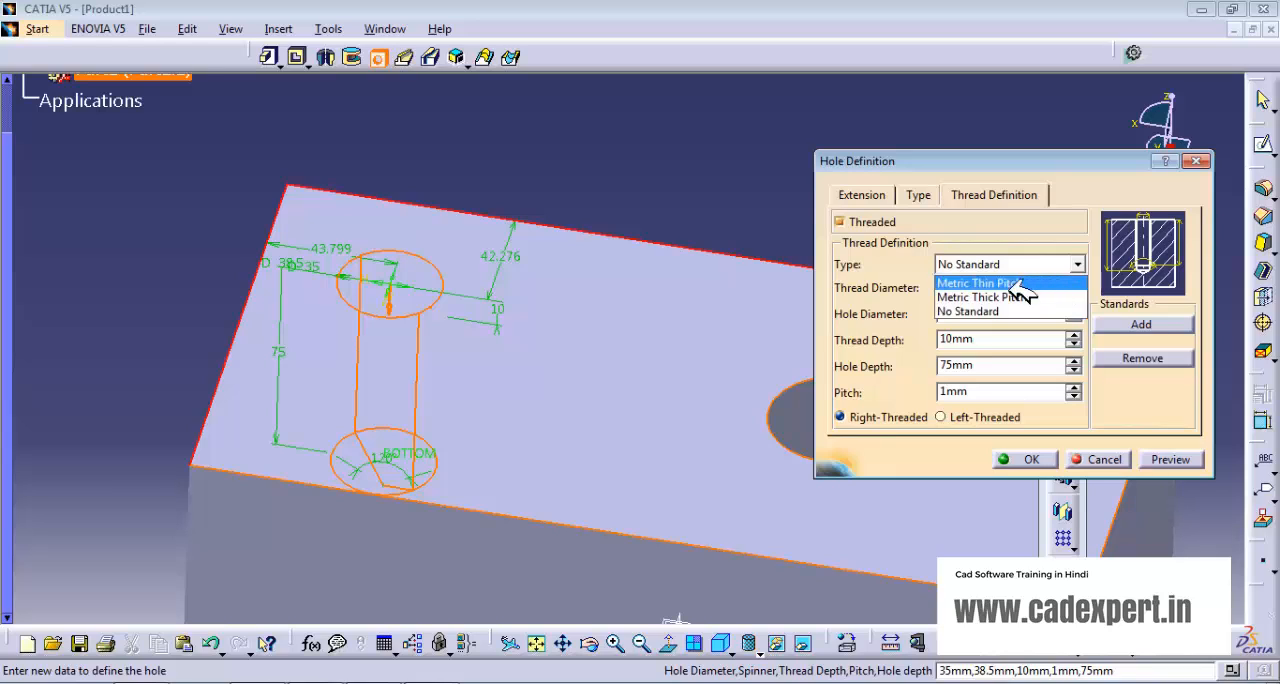
left_click(985, 283)
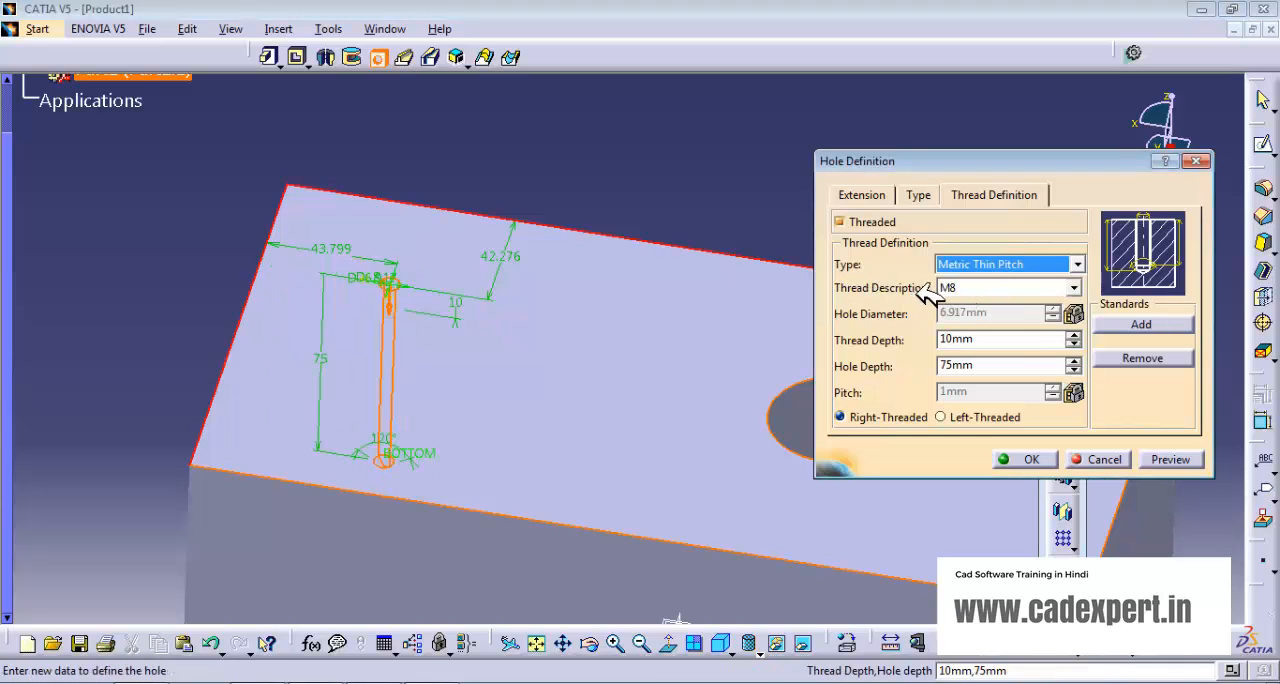
- Try the thread sizes M10x1, M12x1.5 and M20x2 for the hole
left_click(1074, 288)
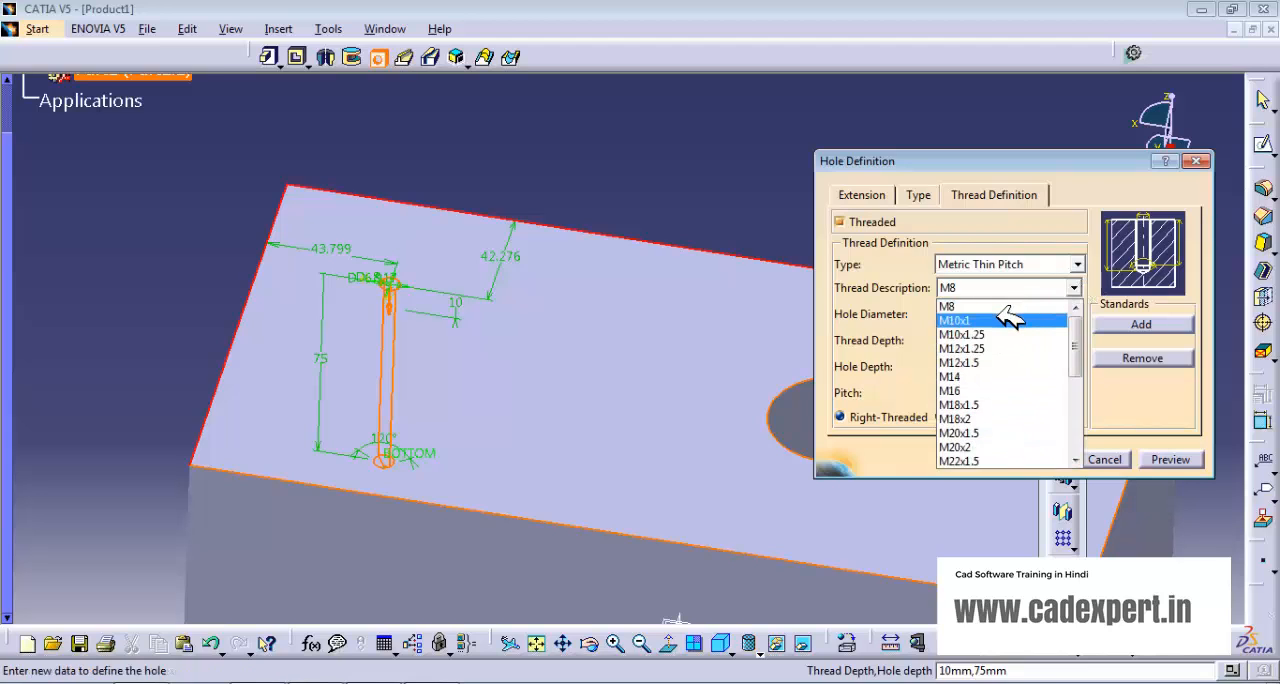
left_click(1005, 319)
left_click(1074, 288)
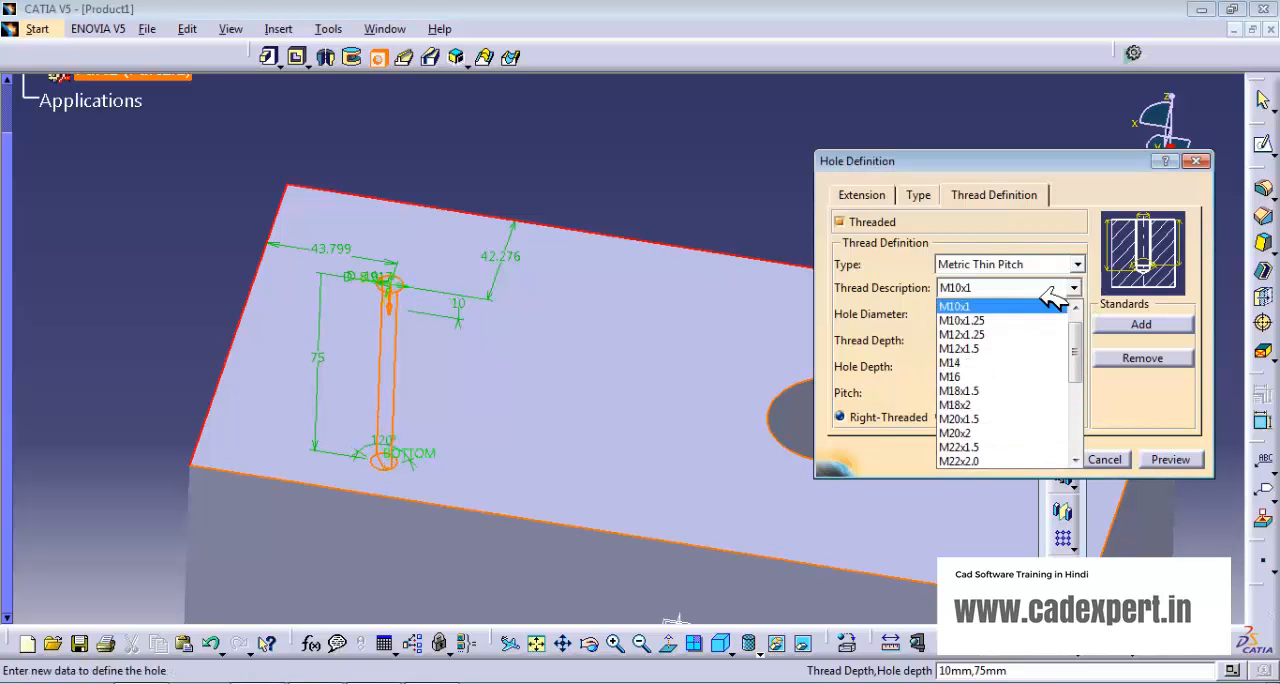
left_click(997, 348)
left_click(1074, 288)
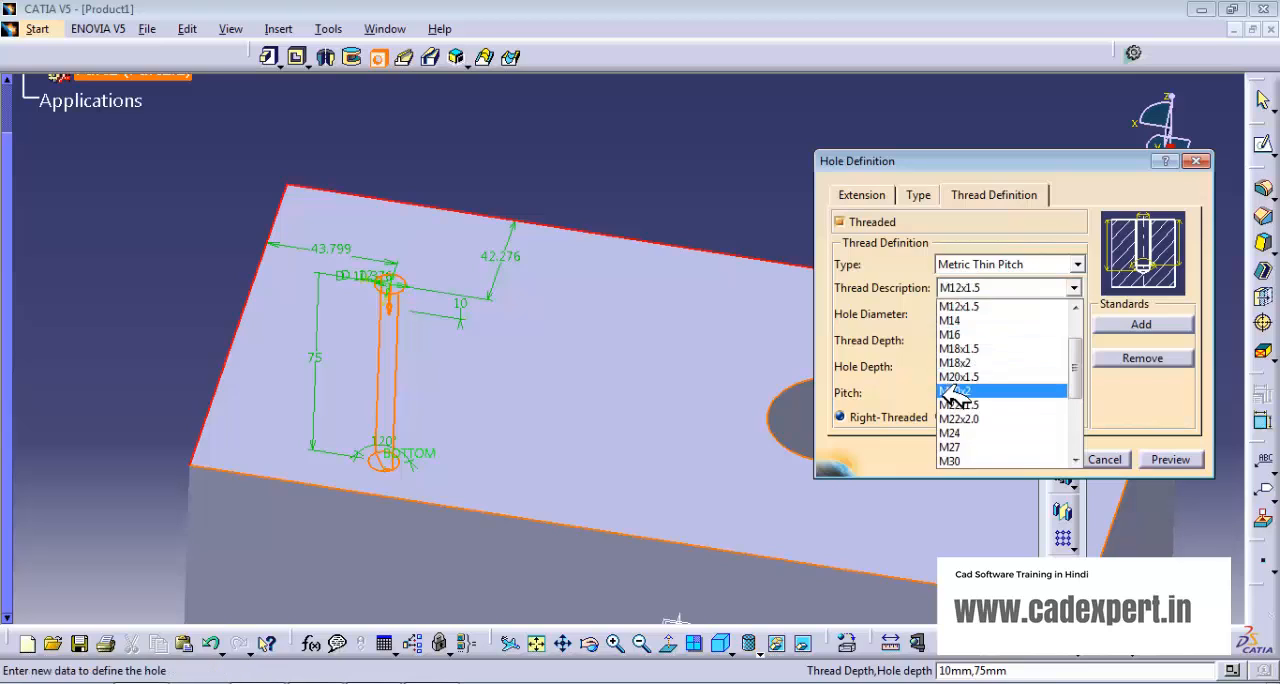
left_click(955, 391)
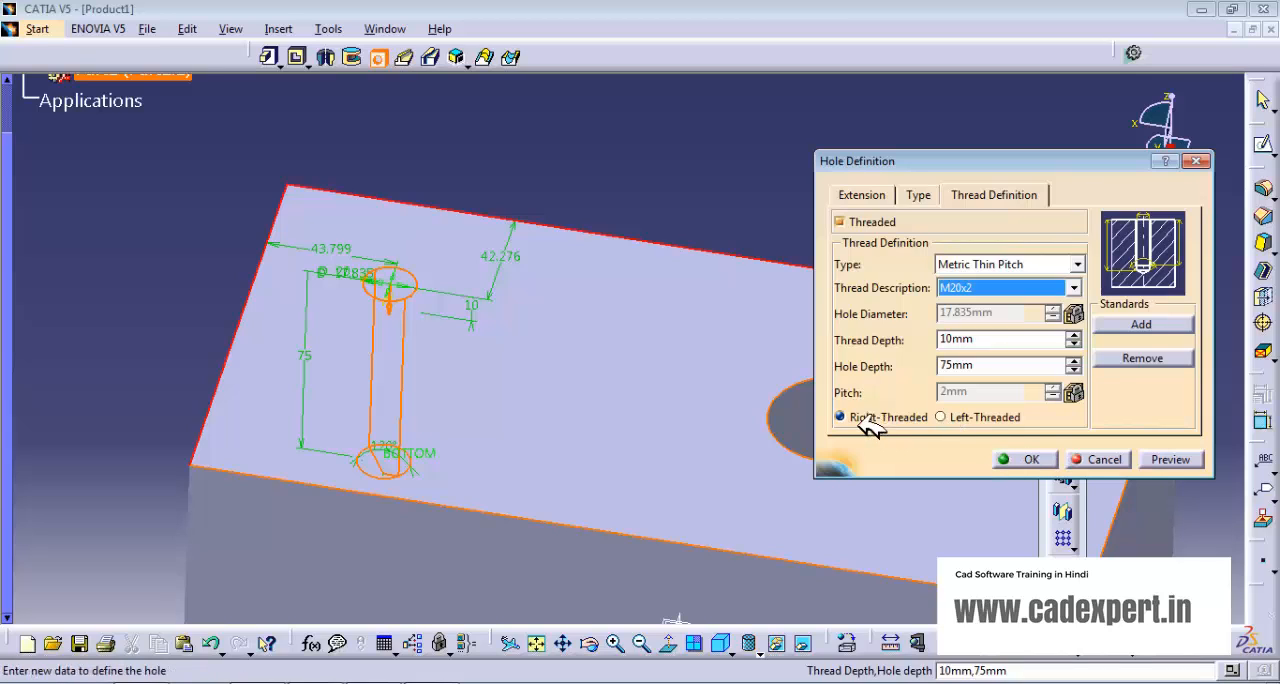
- Make the thread left-handed and change it to Metric Thick Pitch with size M6
left_click(942, 416)
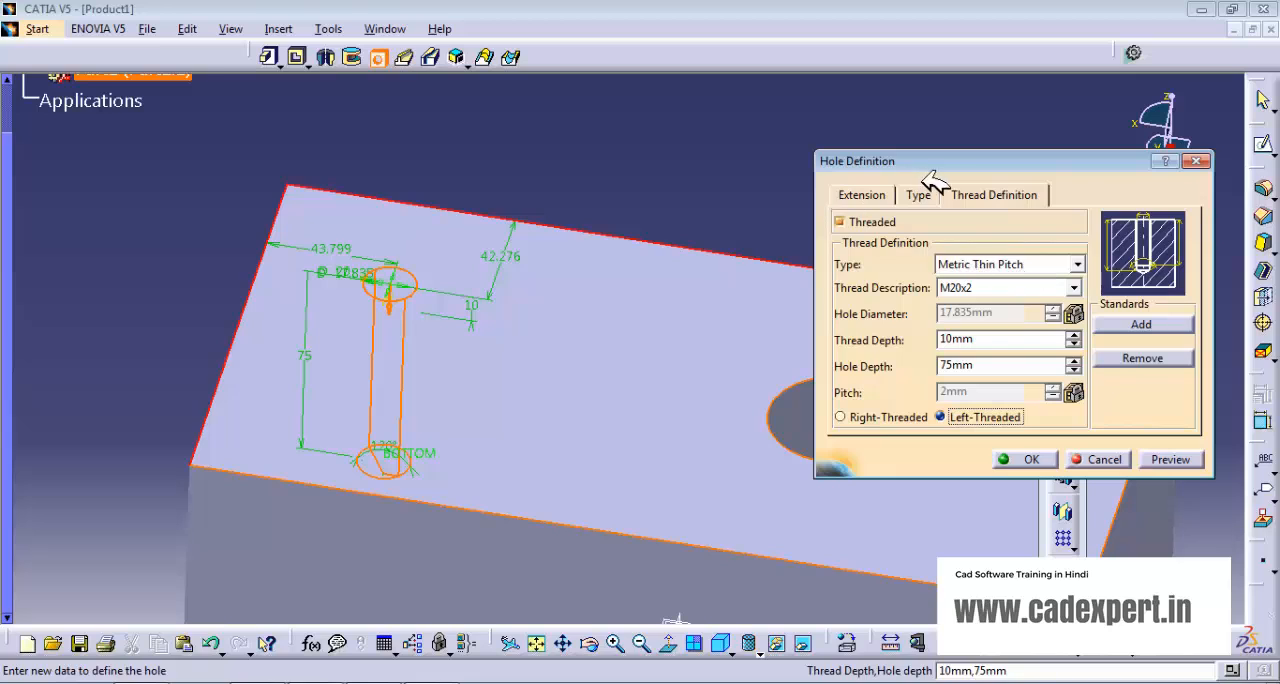
left_click(1078, 264)
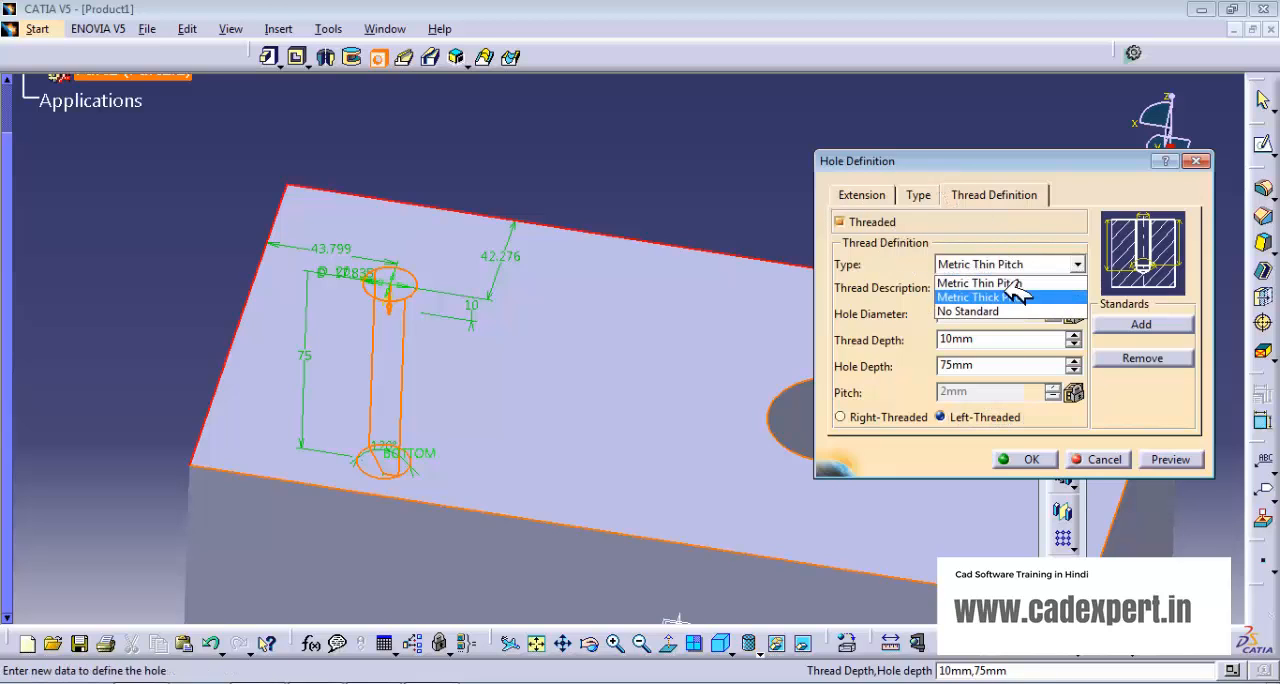
left_click(984, 298)
left_click(1077, 288)
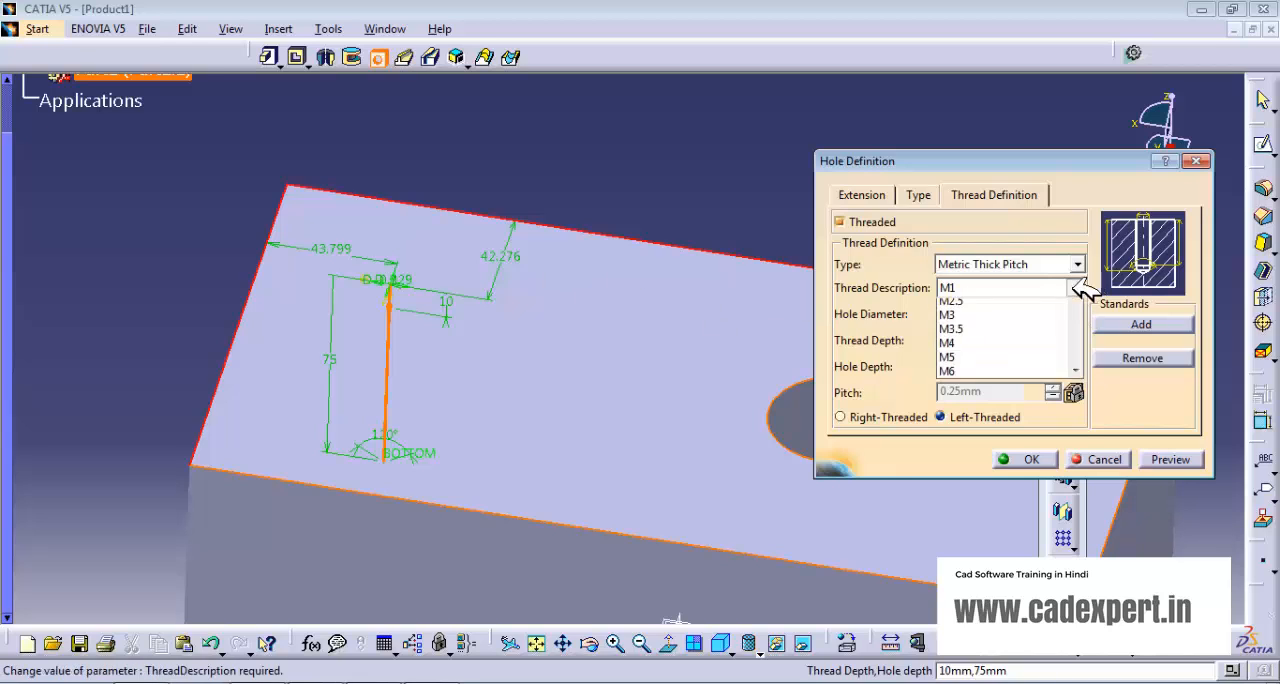
left_click(965, 457)
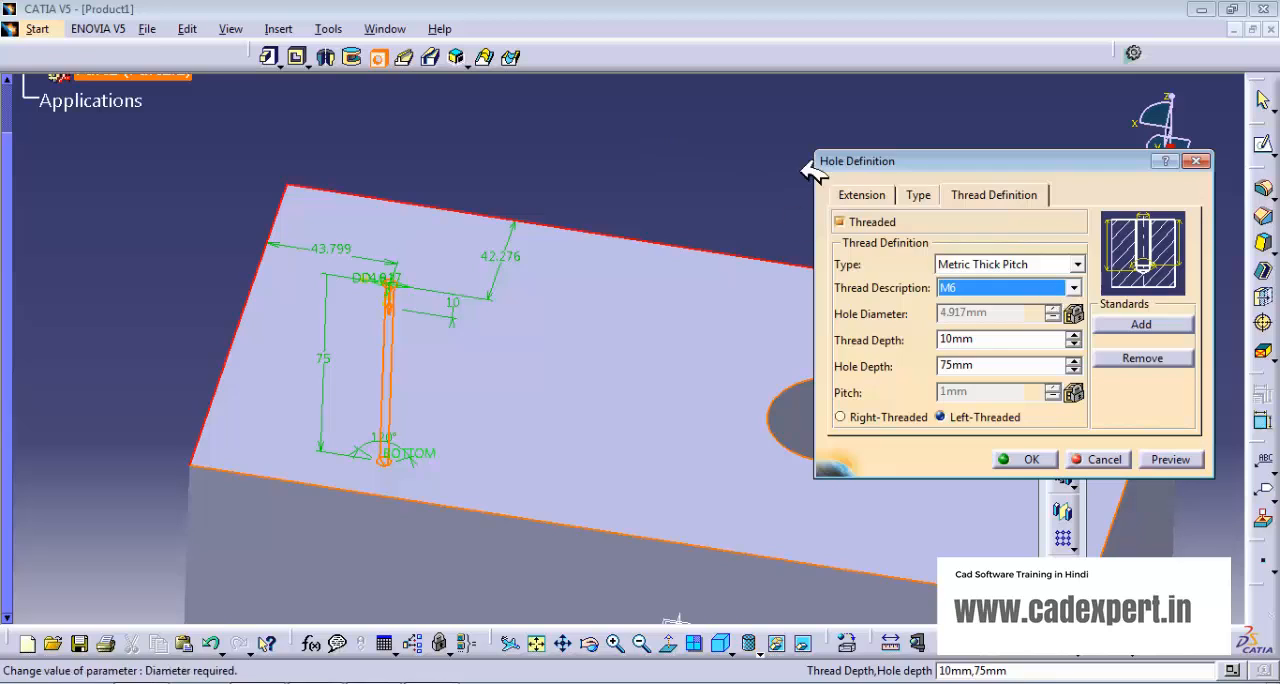
- Change the threaded hole's type to Counterbored, check its thread settings and create the hole
left_click(919, 195)
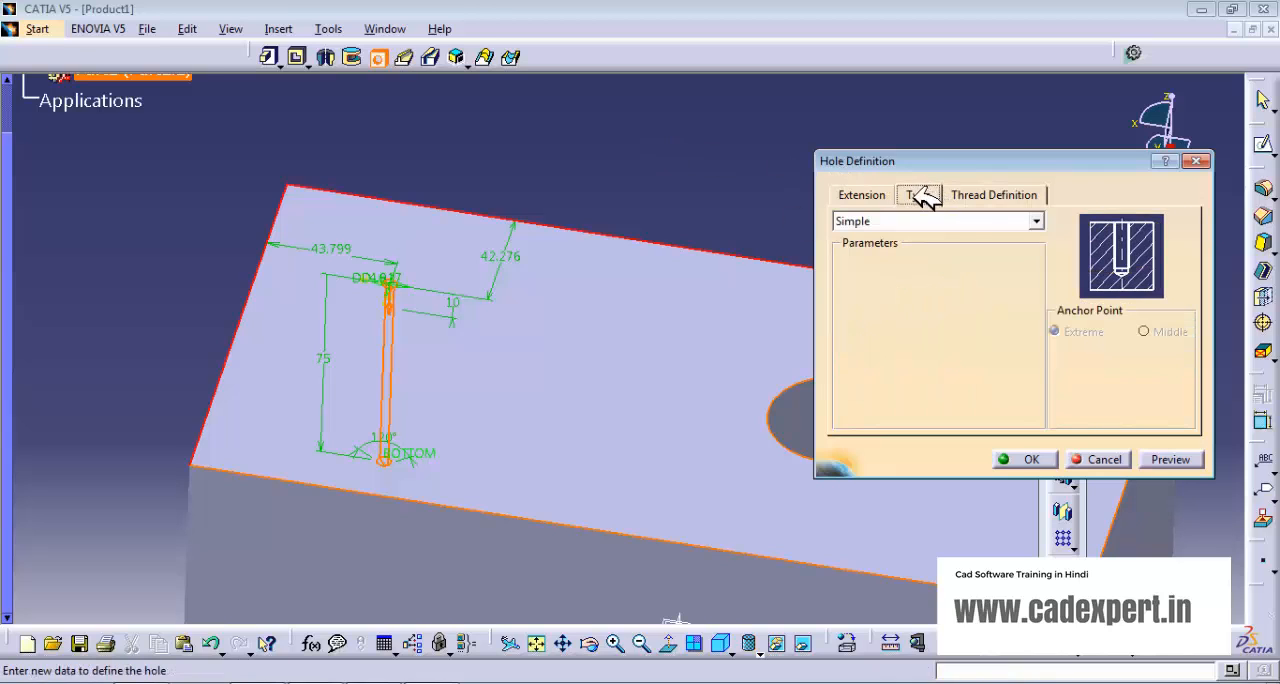
left_click(1040, 221)
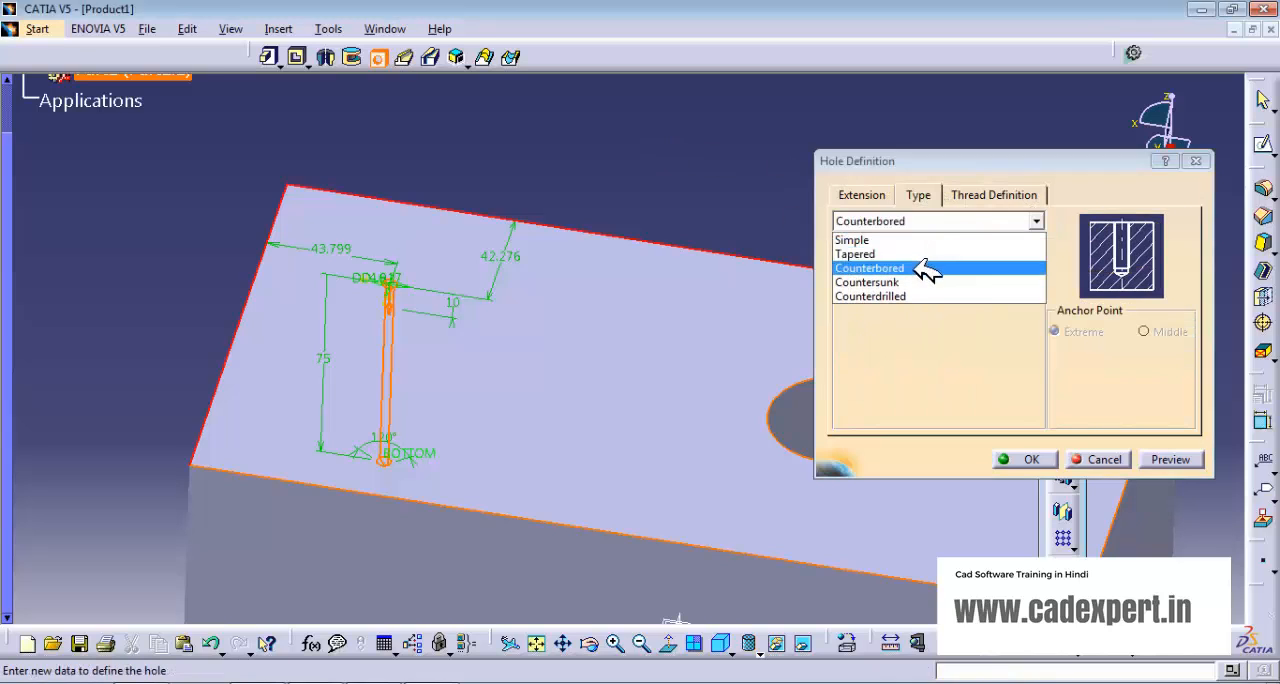
left_click(915, 268)
left_click(990, 195)
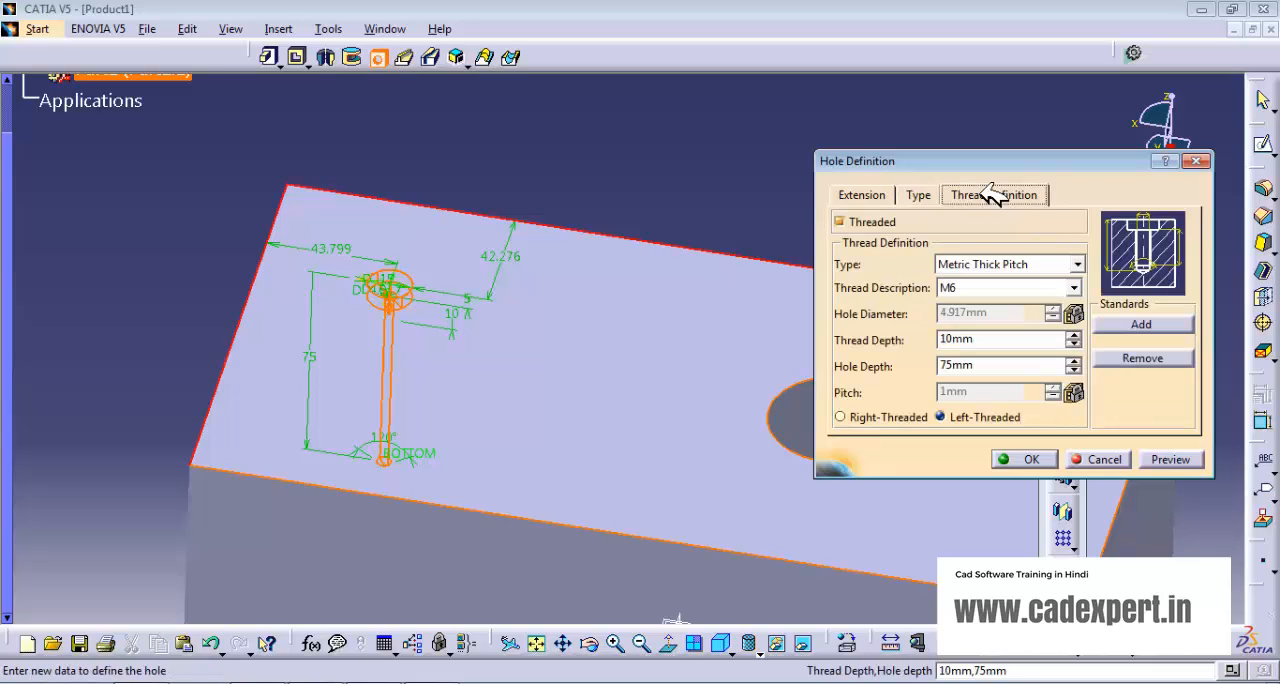
left_click(920, 196)
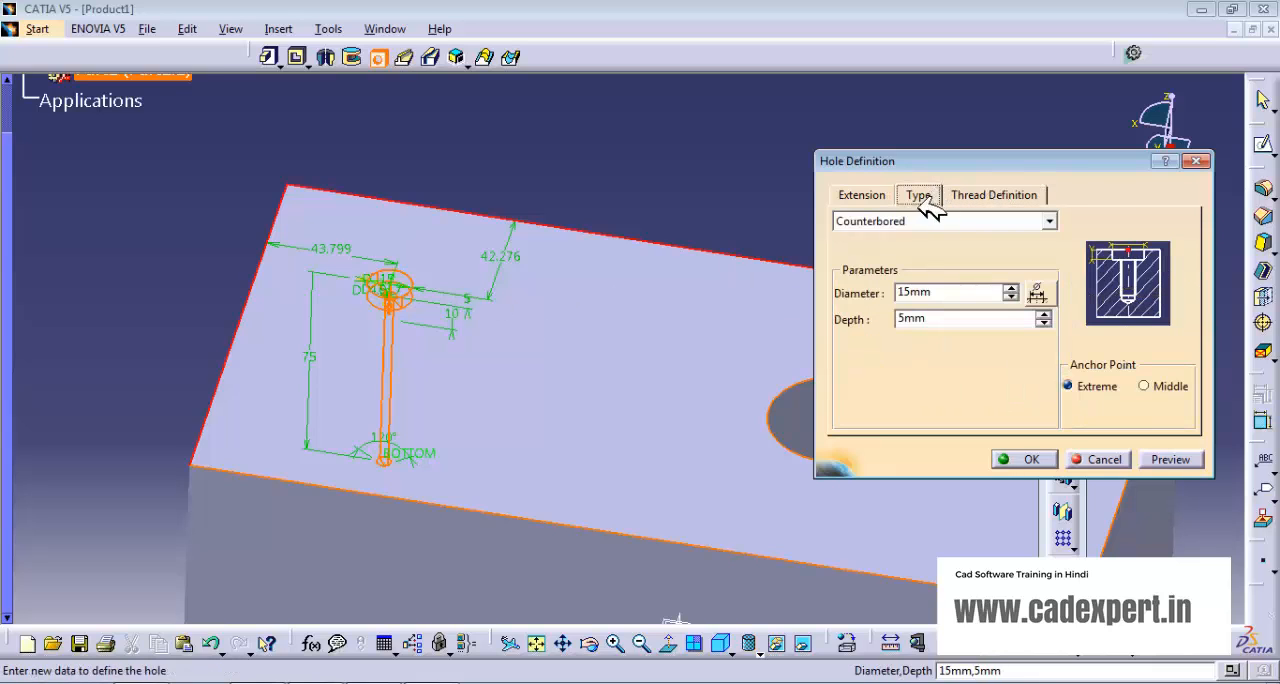
left_click(1015, 195)
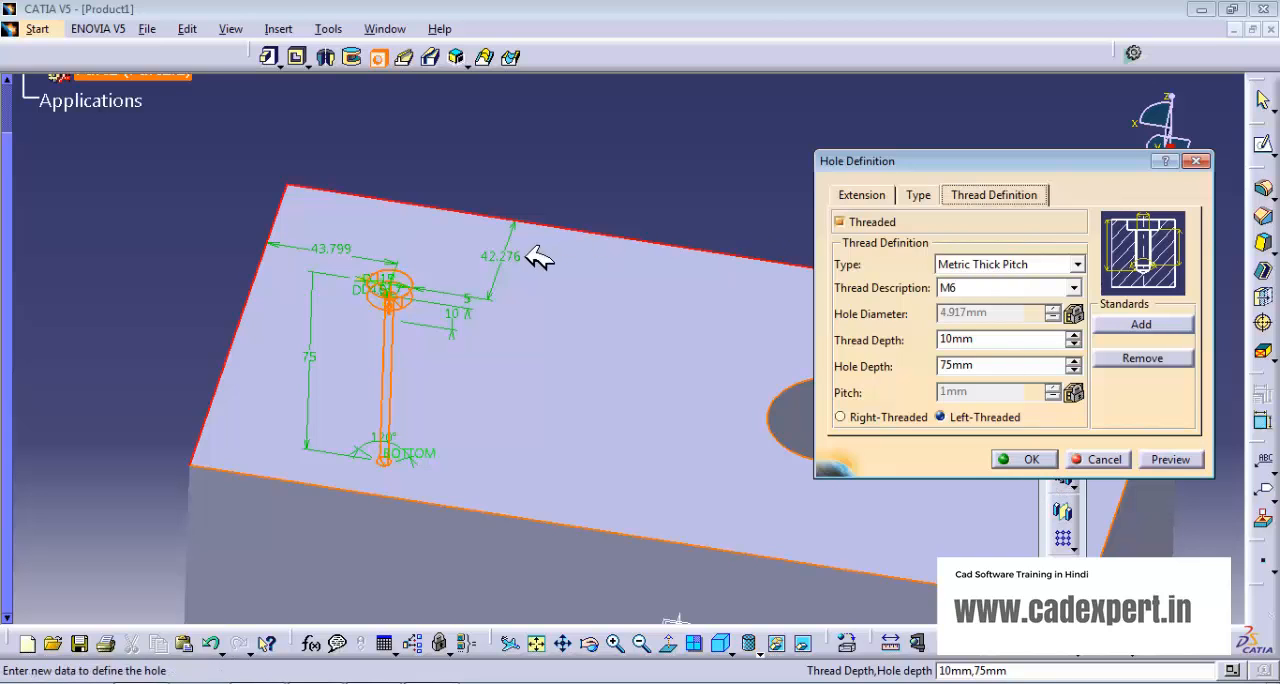
left_click(1030, 459)
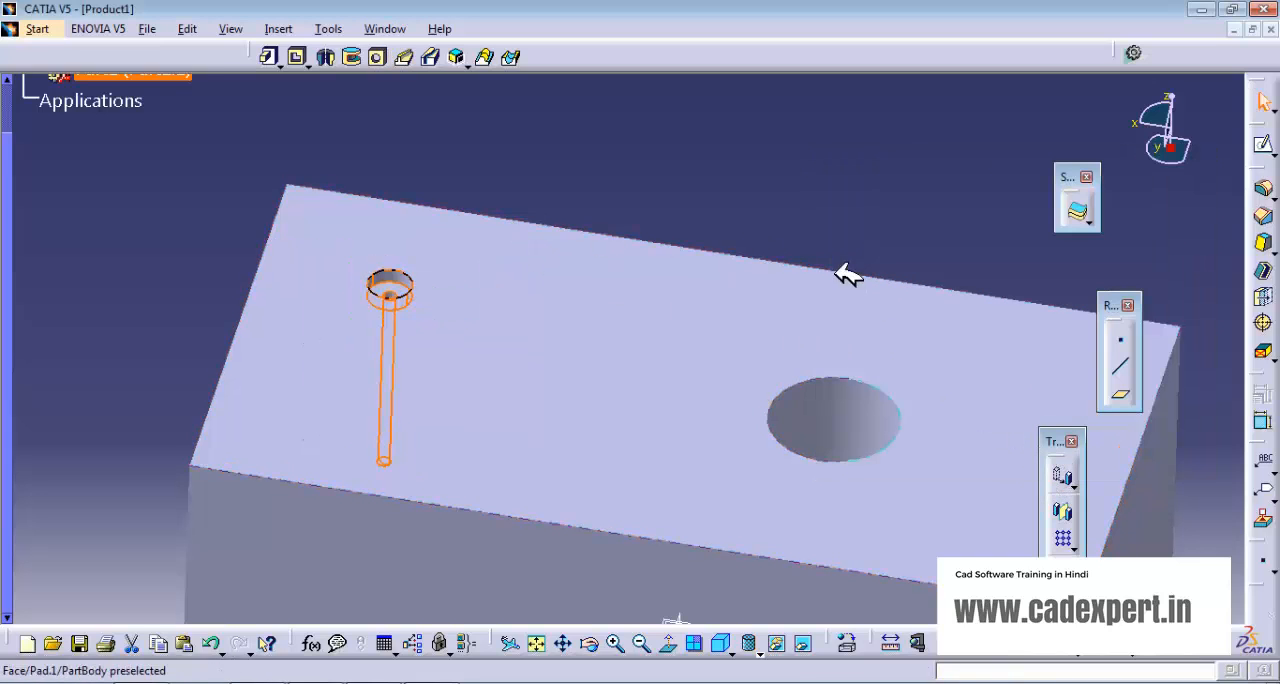